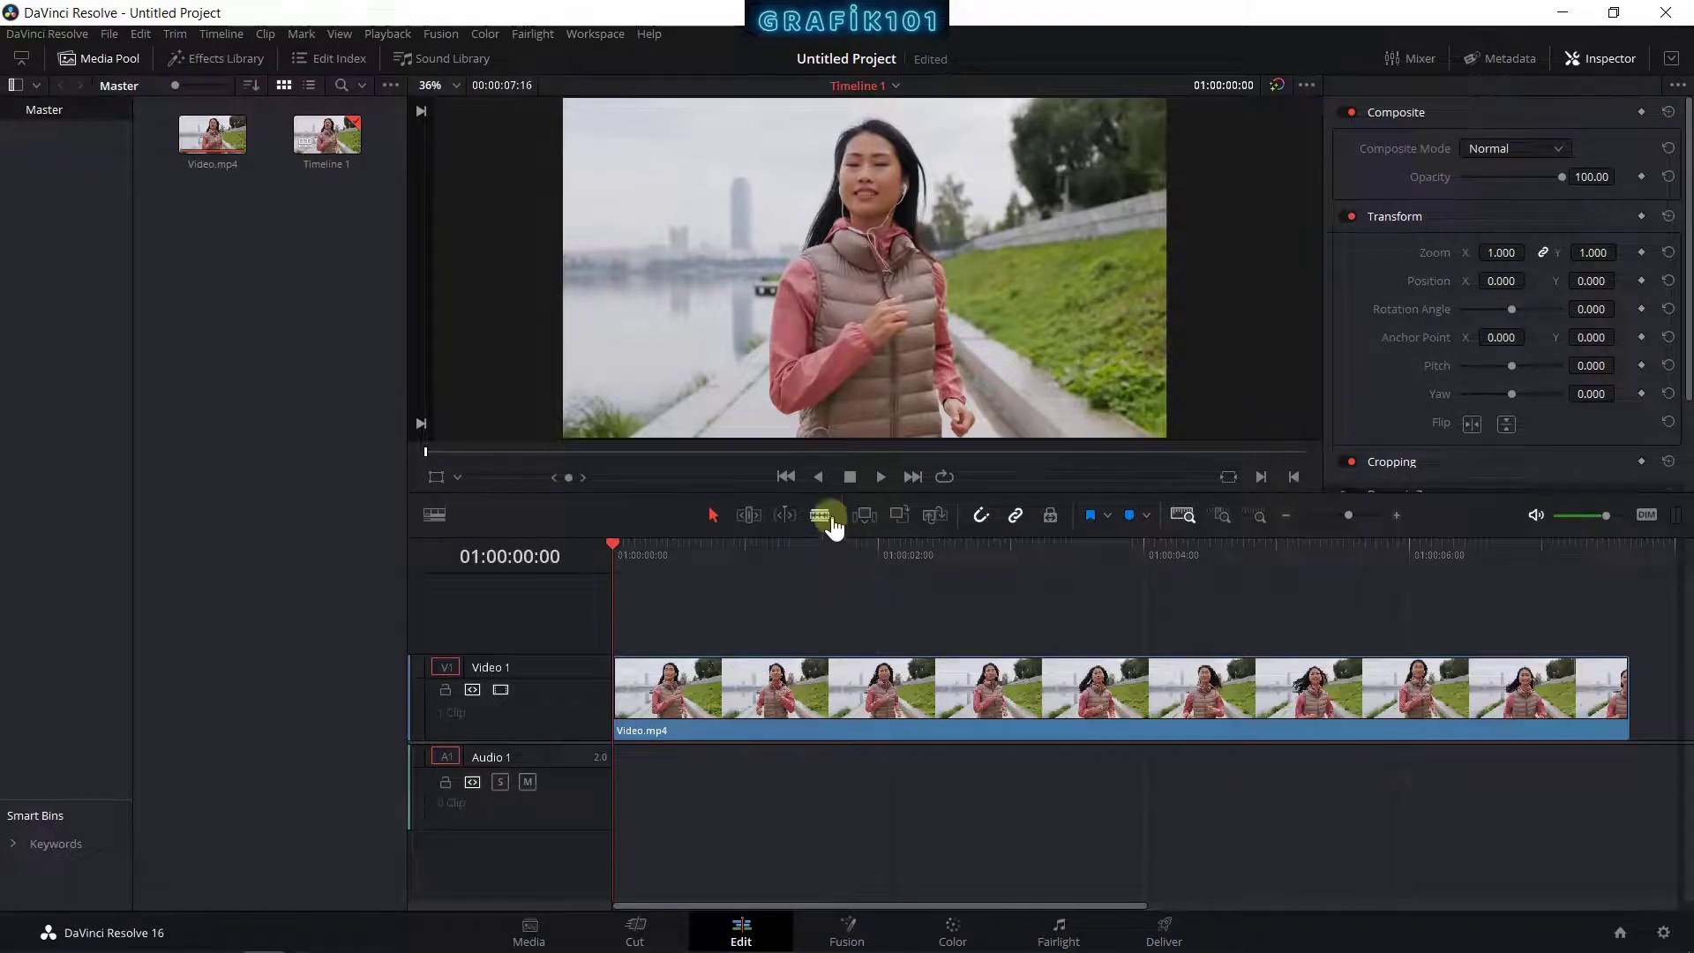
Step: Play the running-woman clip to preview its shaky motion
click(880, 476)
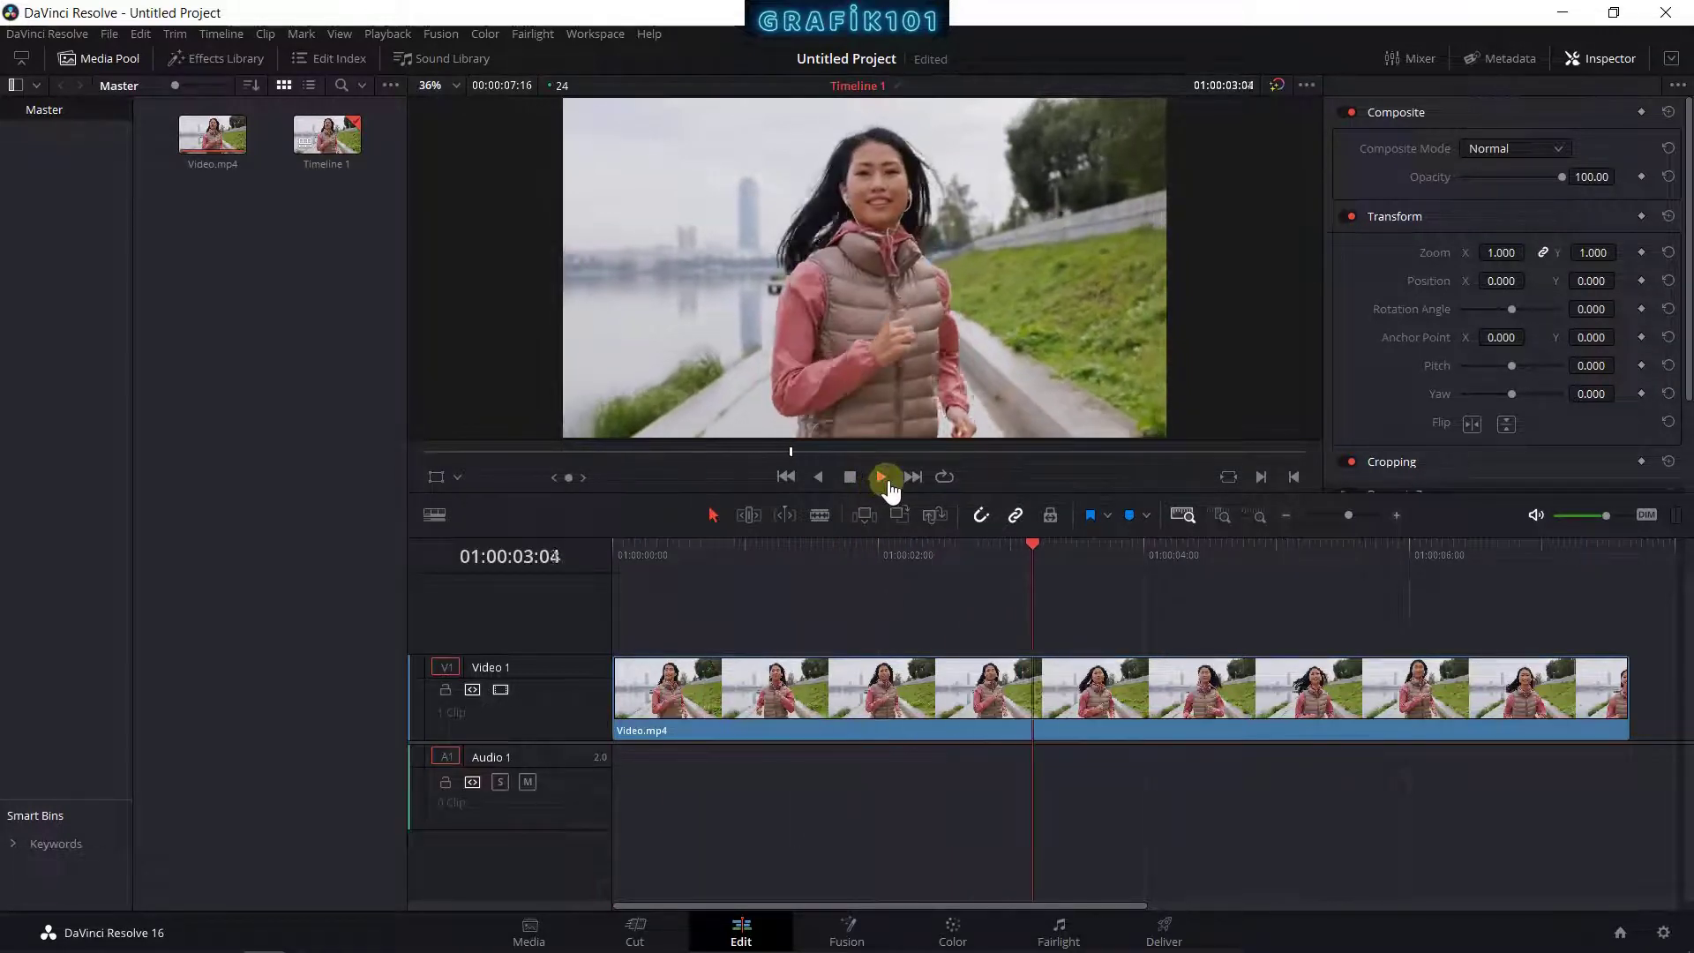
click(849, 477)
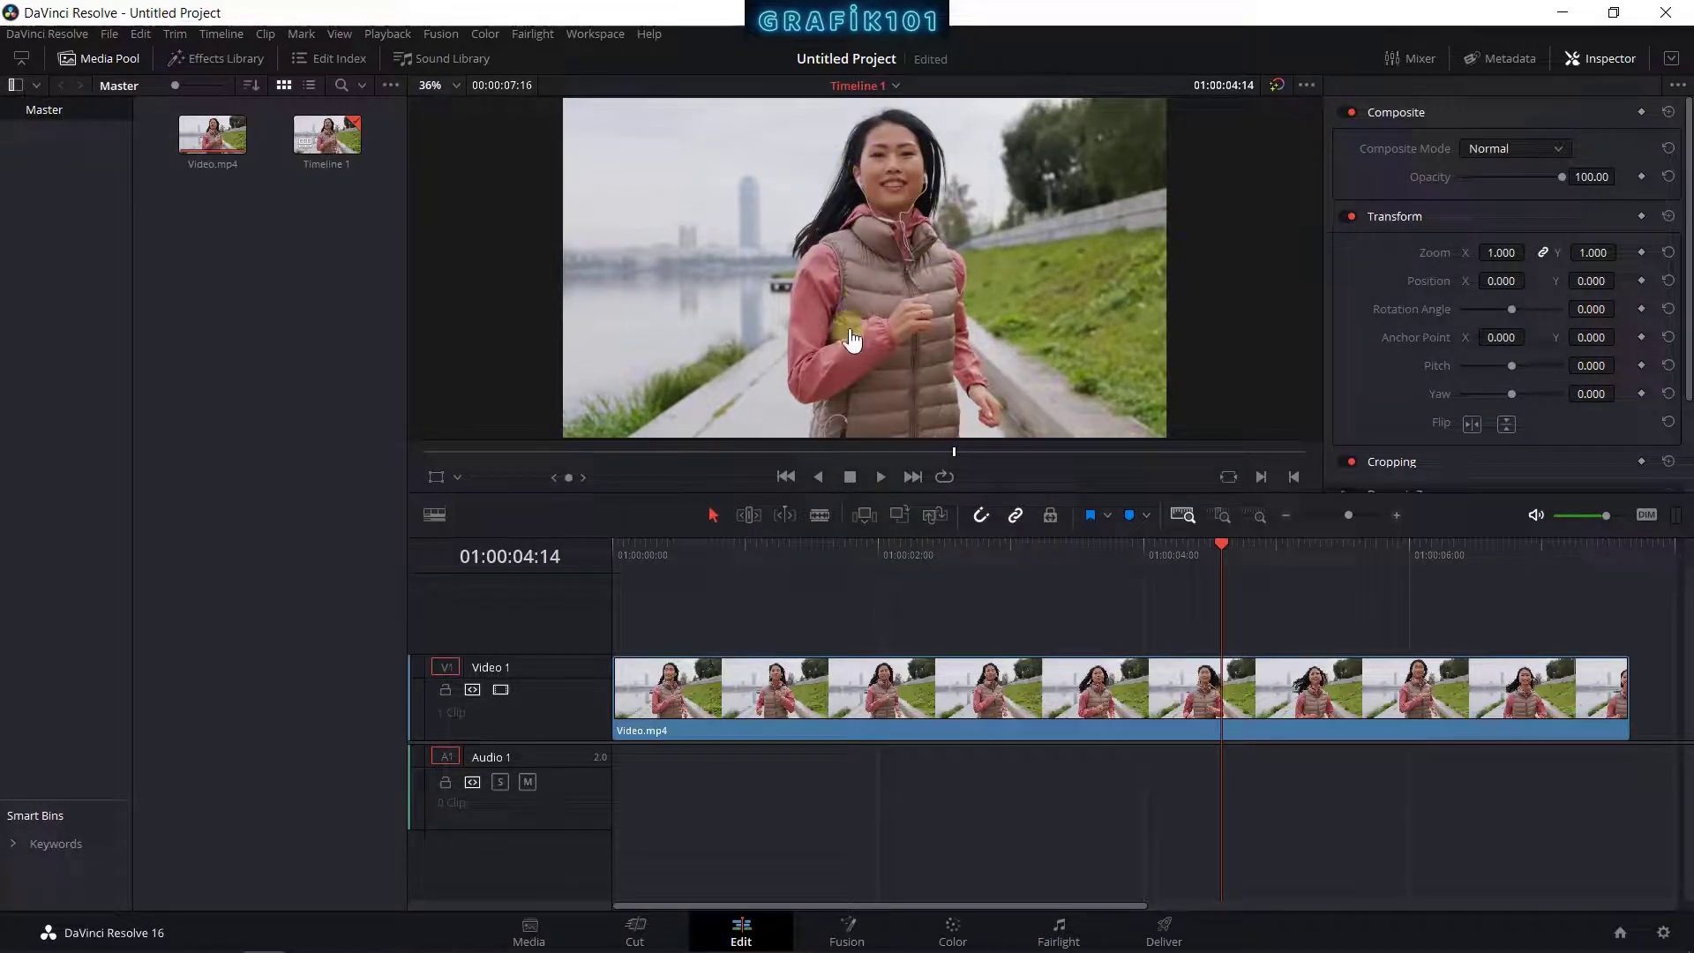
click(882, 478)
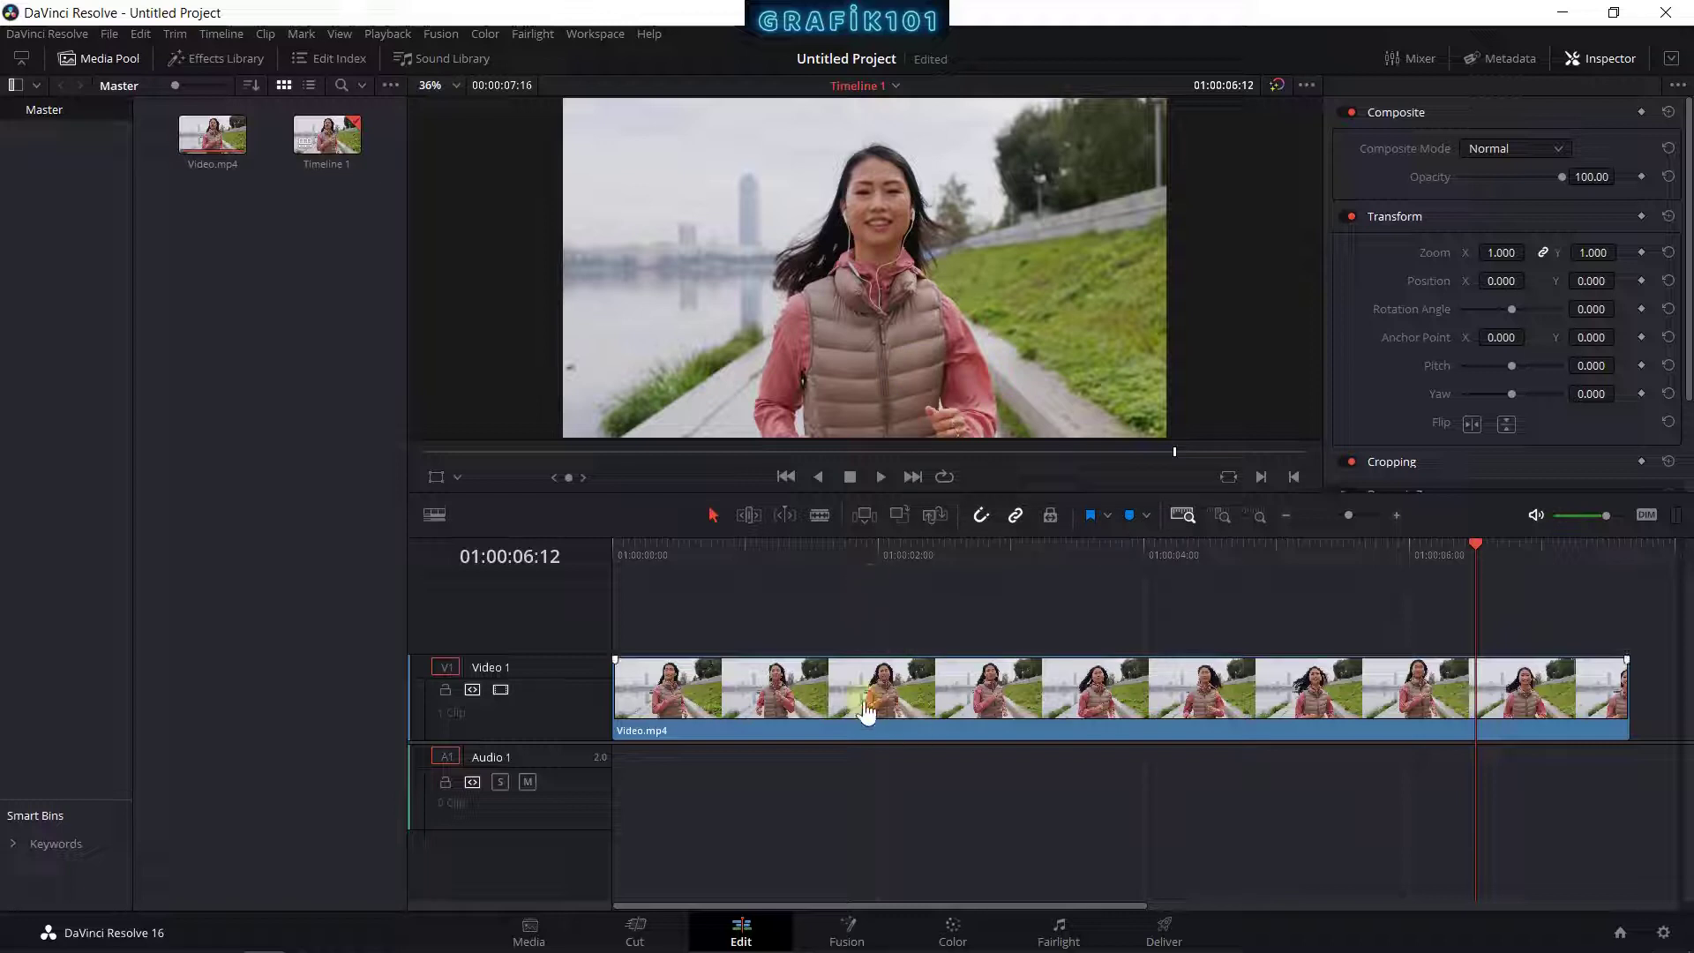
Step: Convert the clip to Fusion Clip 1 and open it on the Fusion page with an enlarged viewer
click(906, 702)
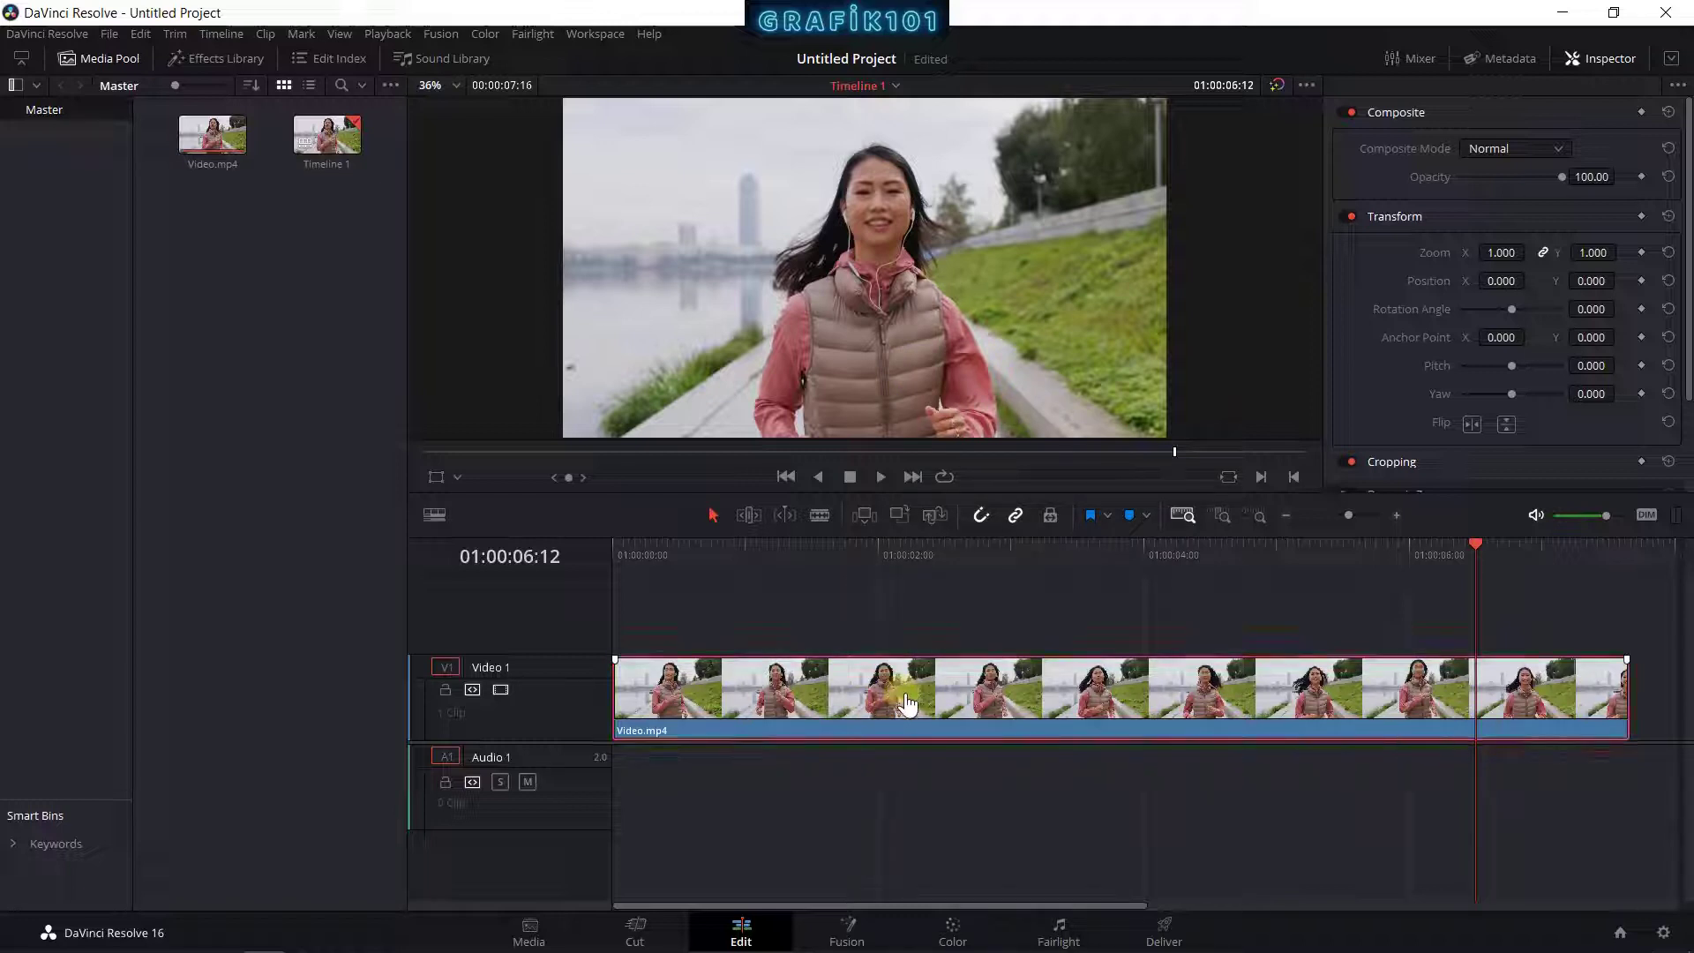
right_click(905, 698)
mouse_move(918, 660)
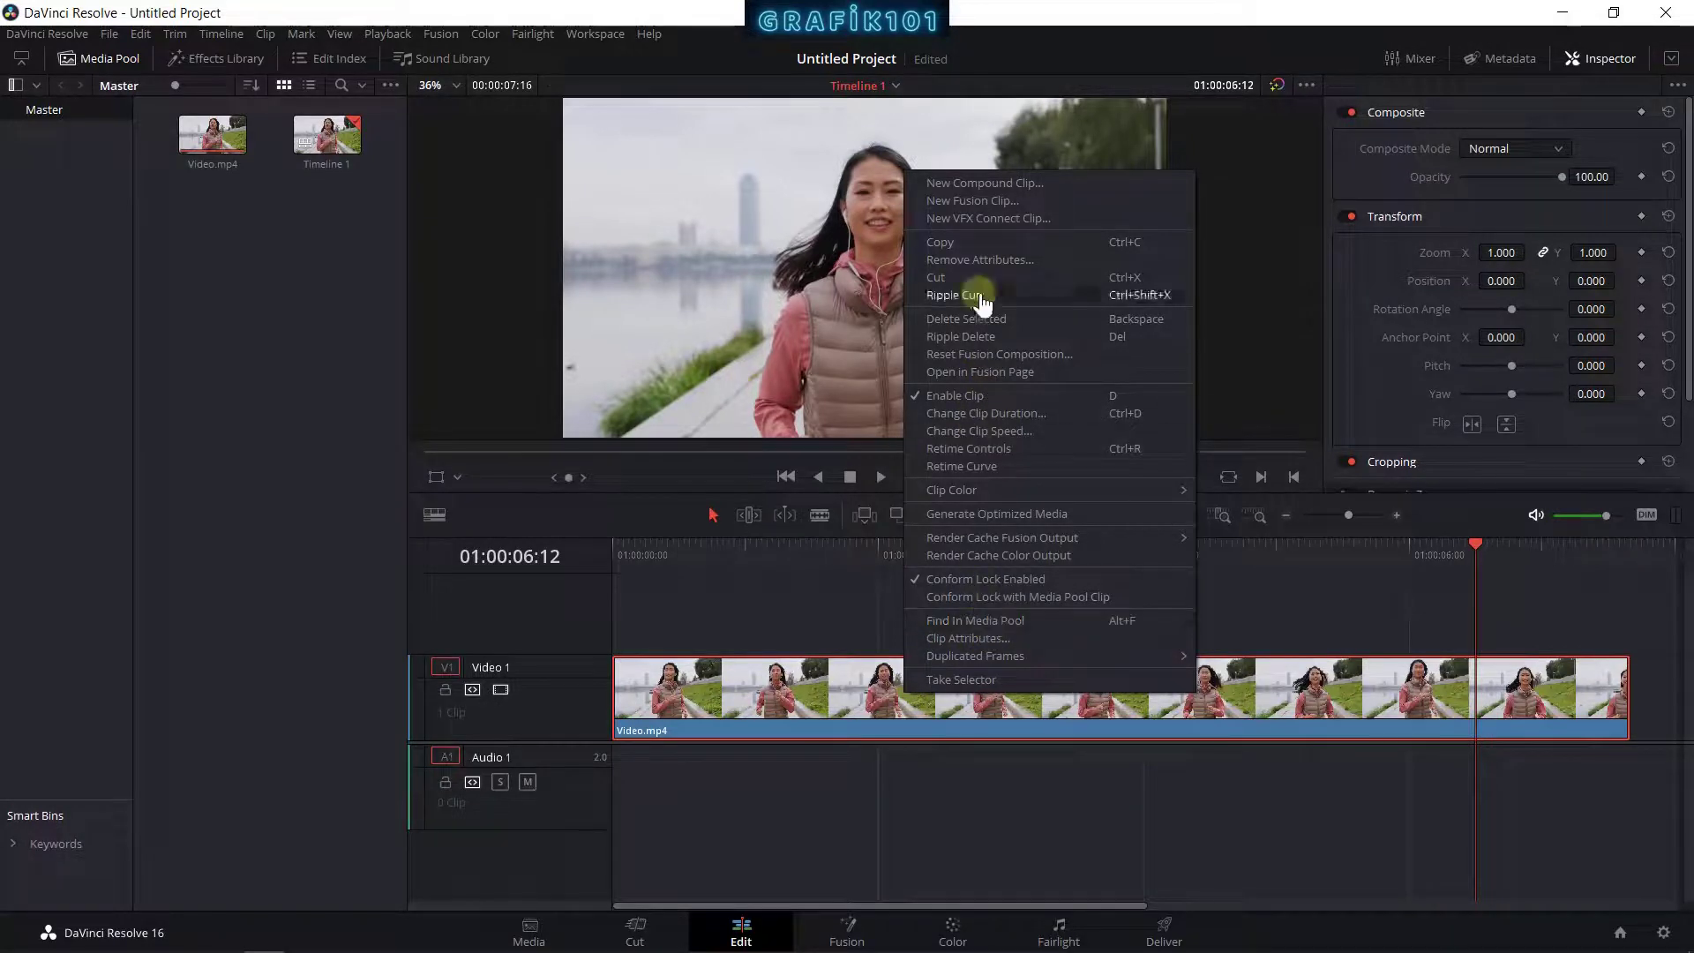
click(973, 201)
drag(631, 556, 586, 564)
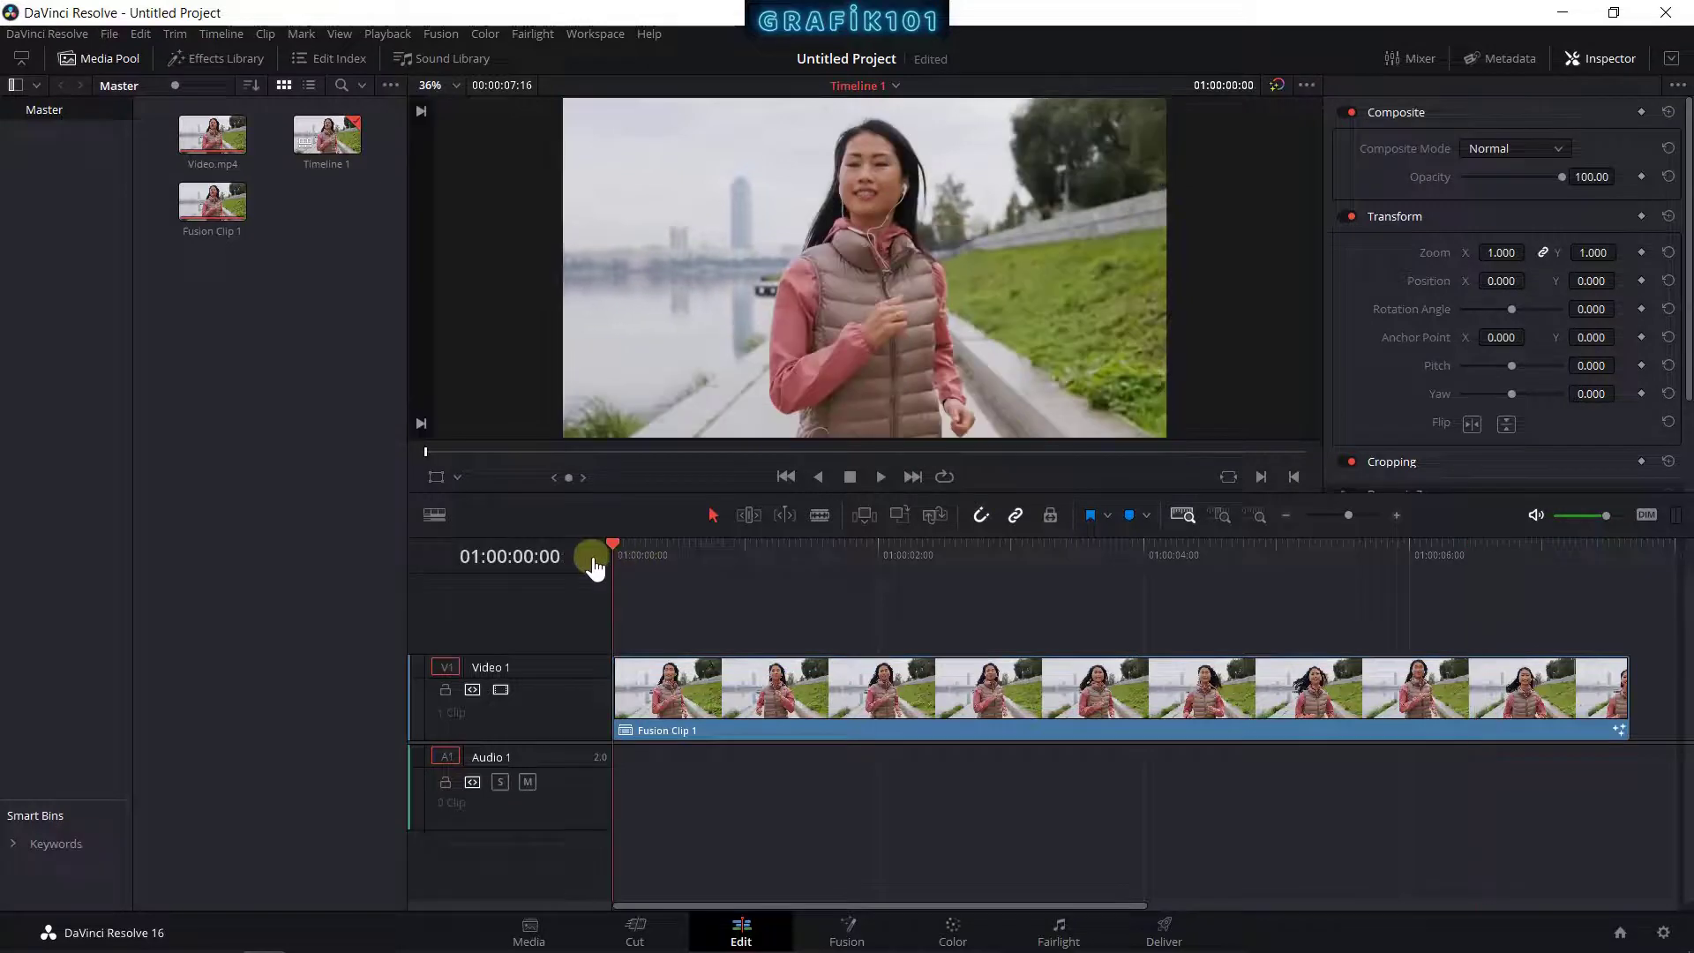
click(846, 935)
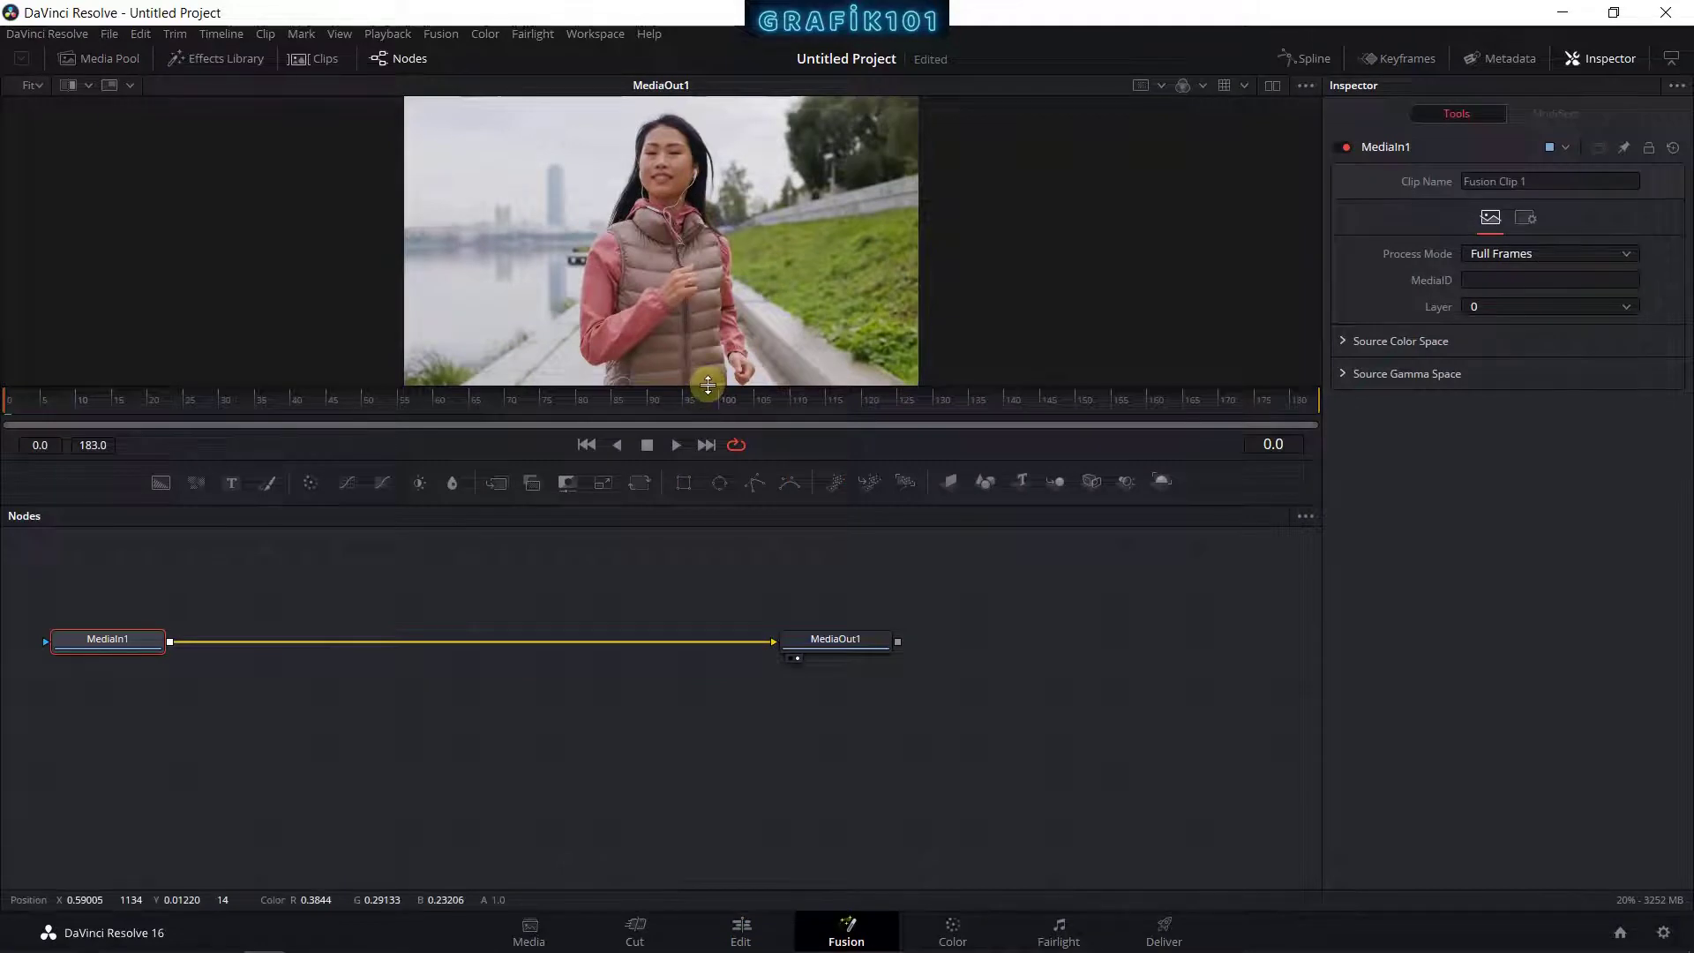
drag(707, 384, 709, 475)
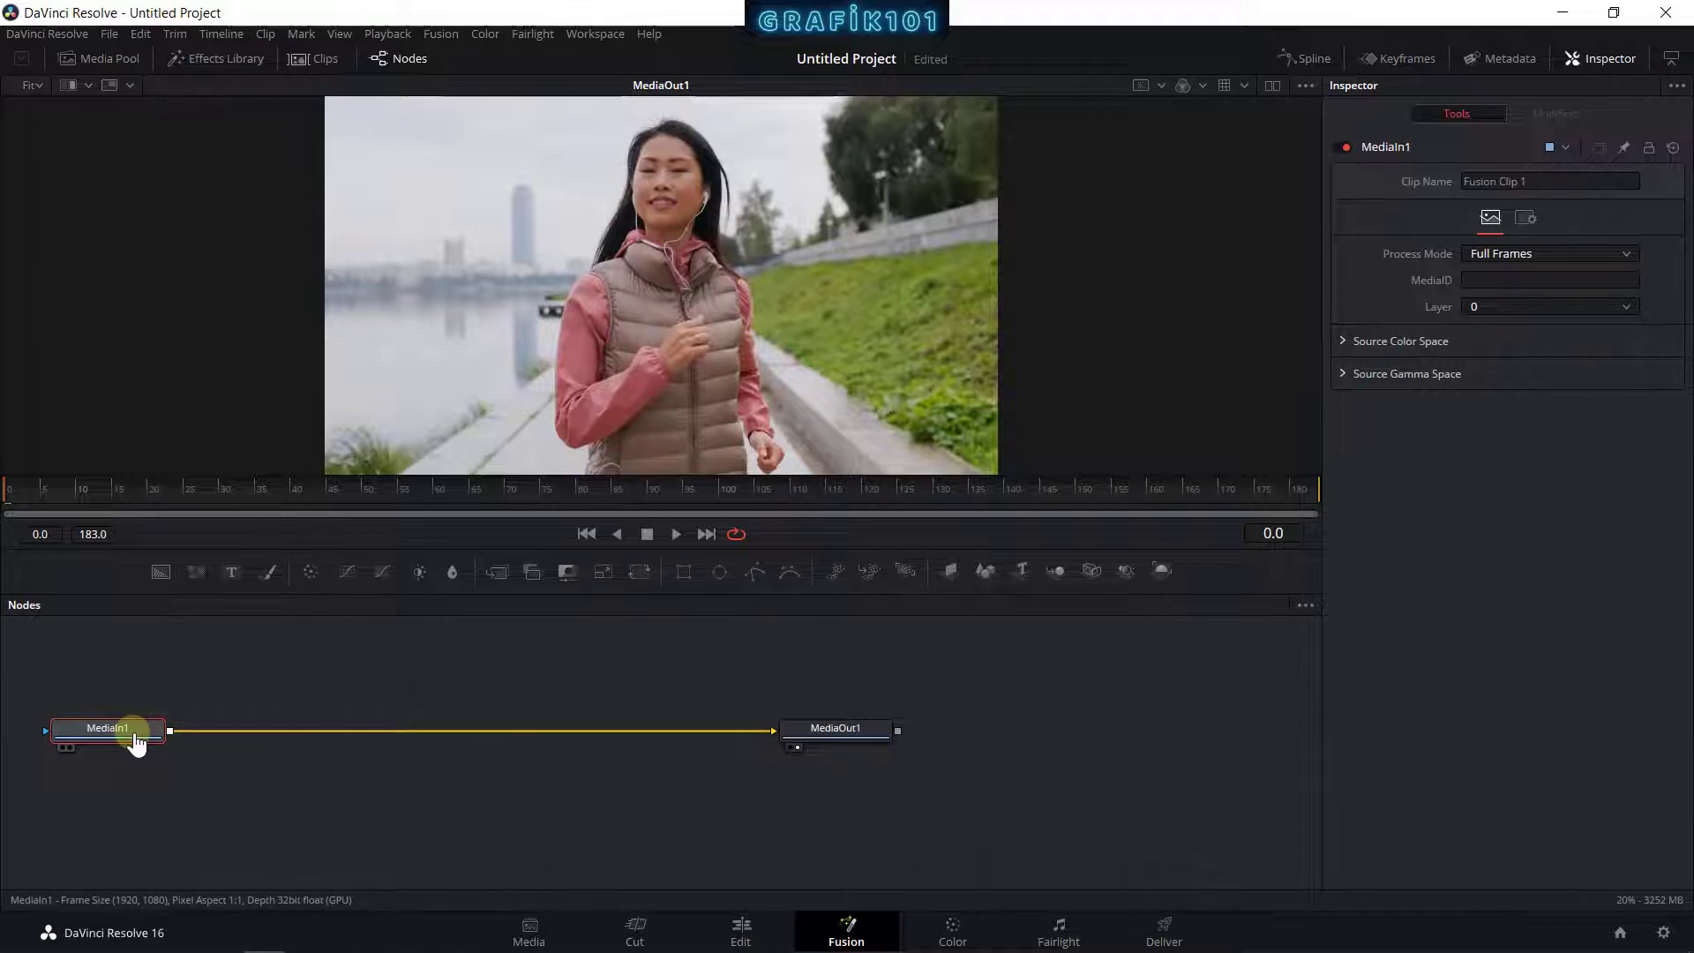
Step: Search 'track' and add a Tracker node between MediaIn1 and MediaOut1
key(shift+space)
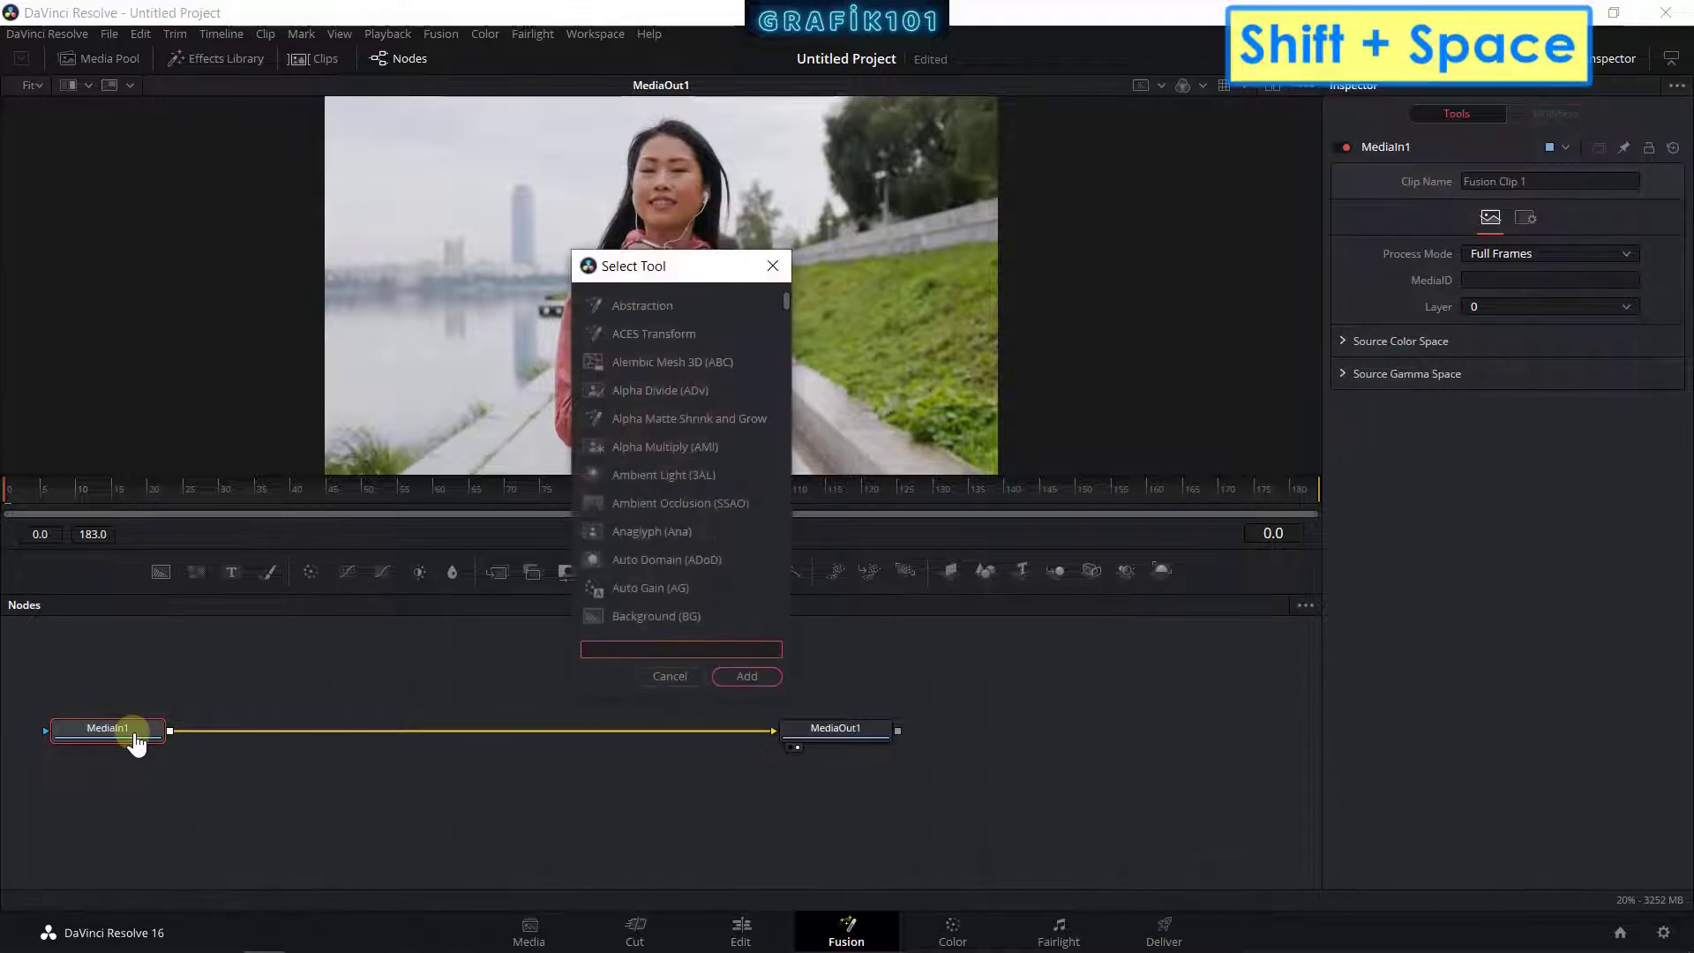
text(tra)
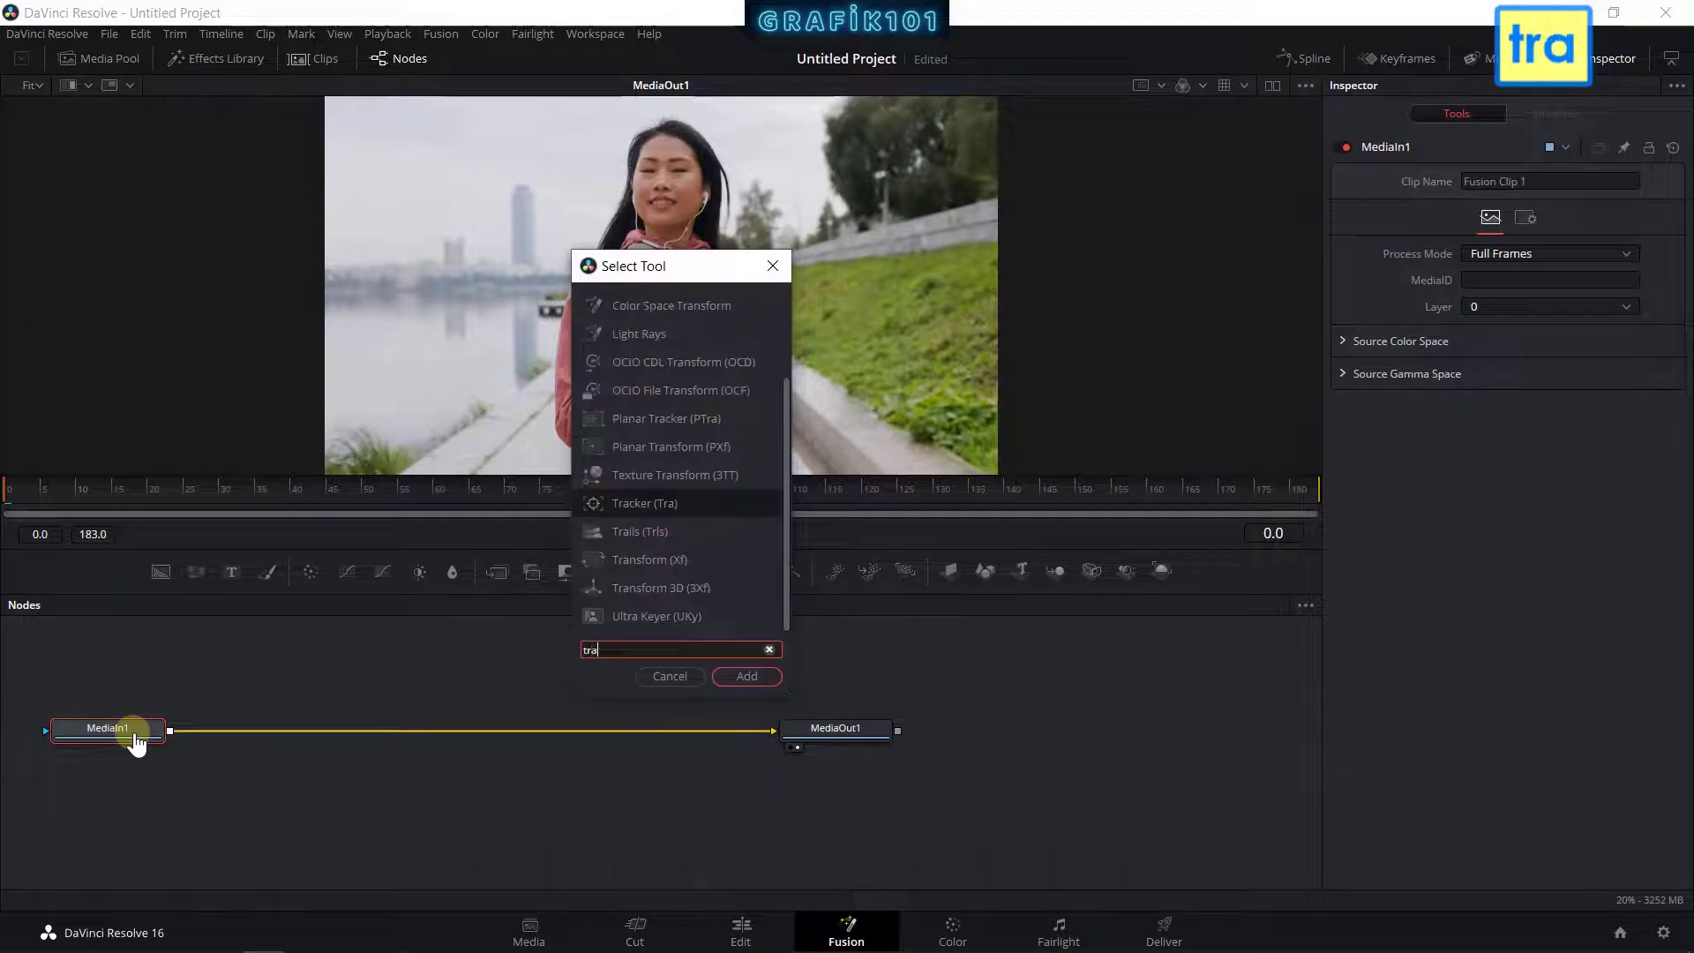
text(ck)
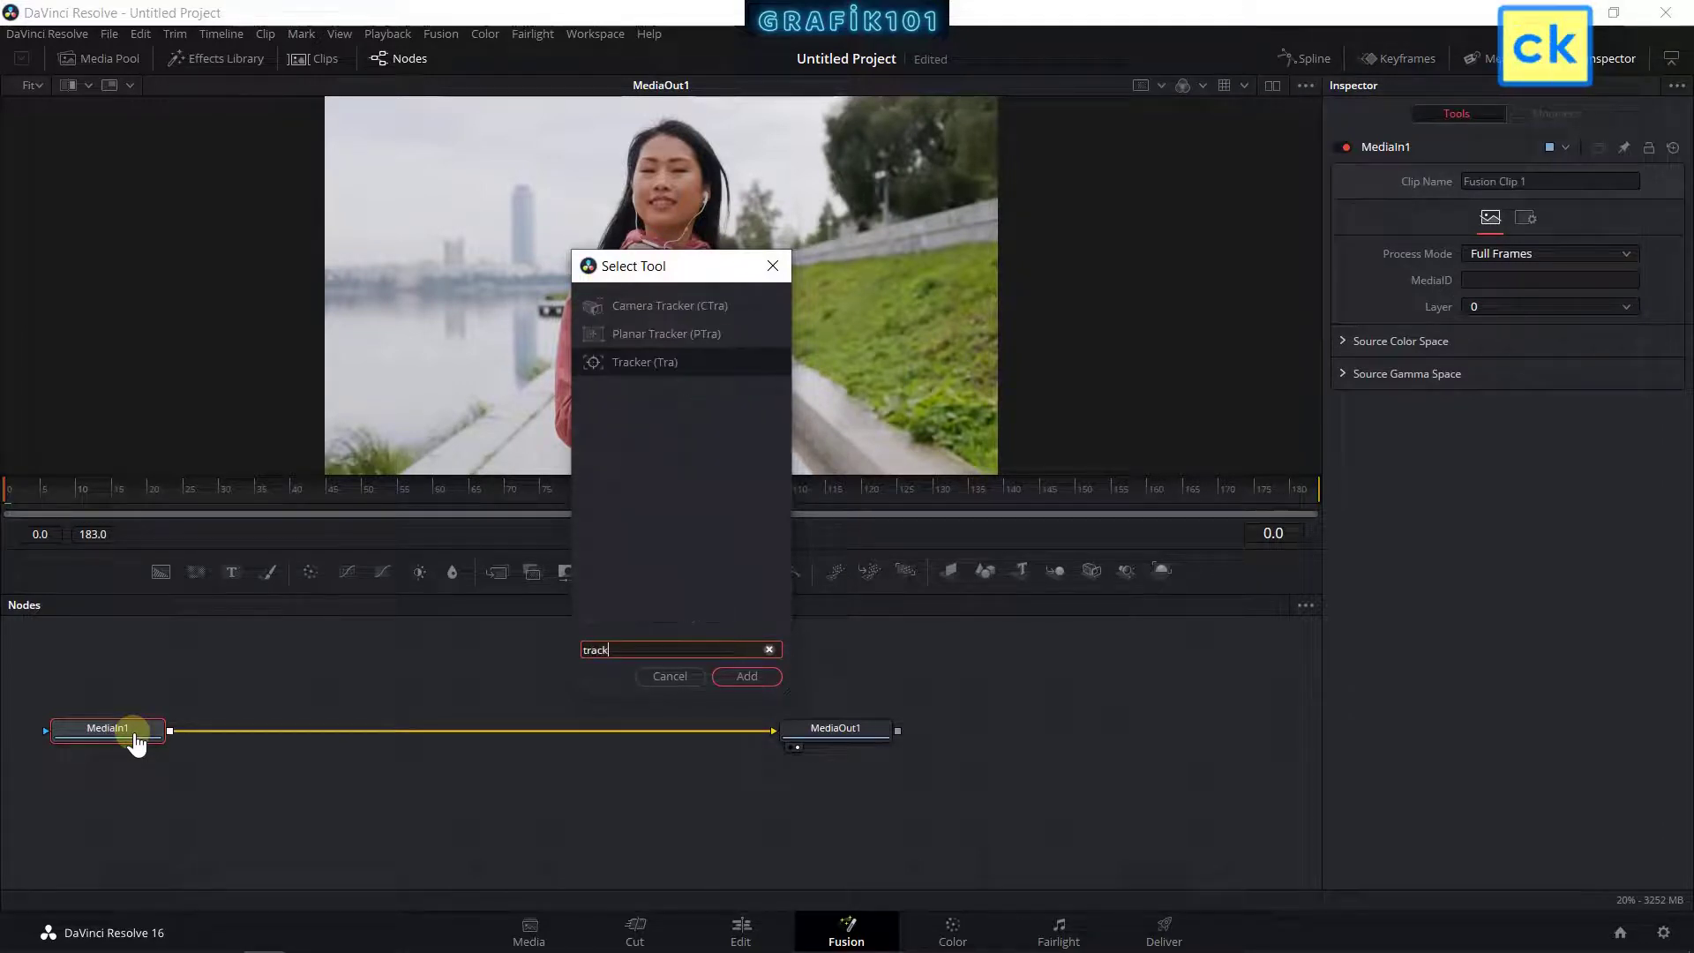
click(623, 363)
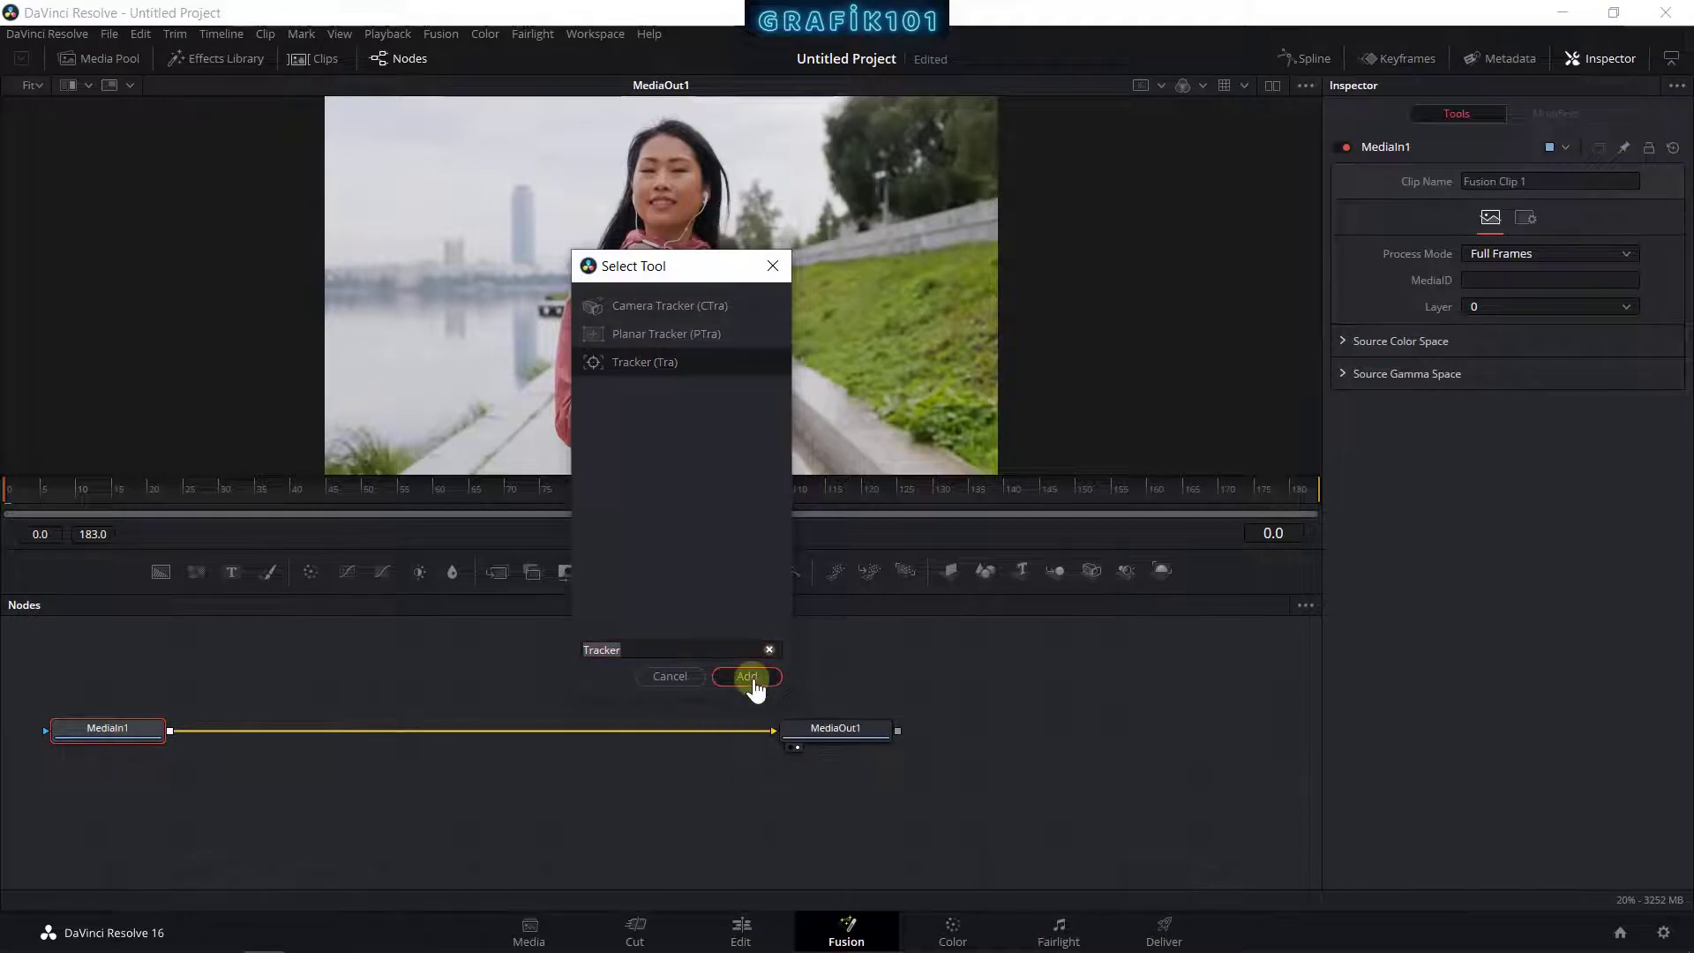
click(747, 676)
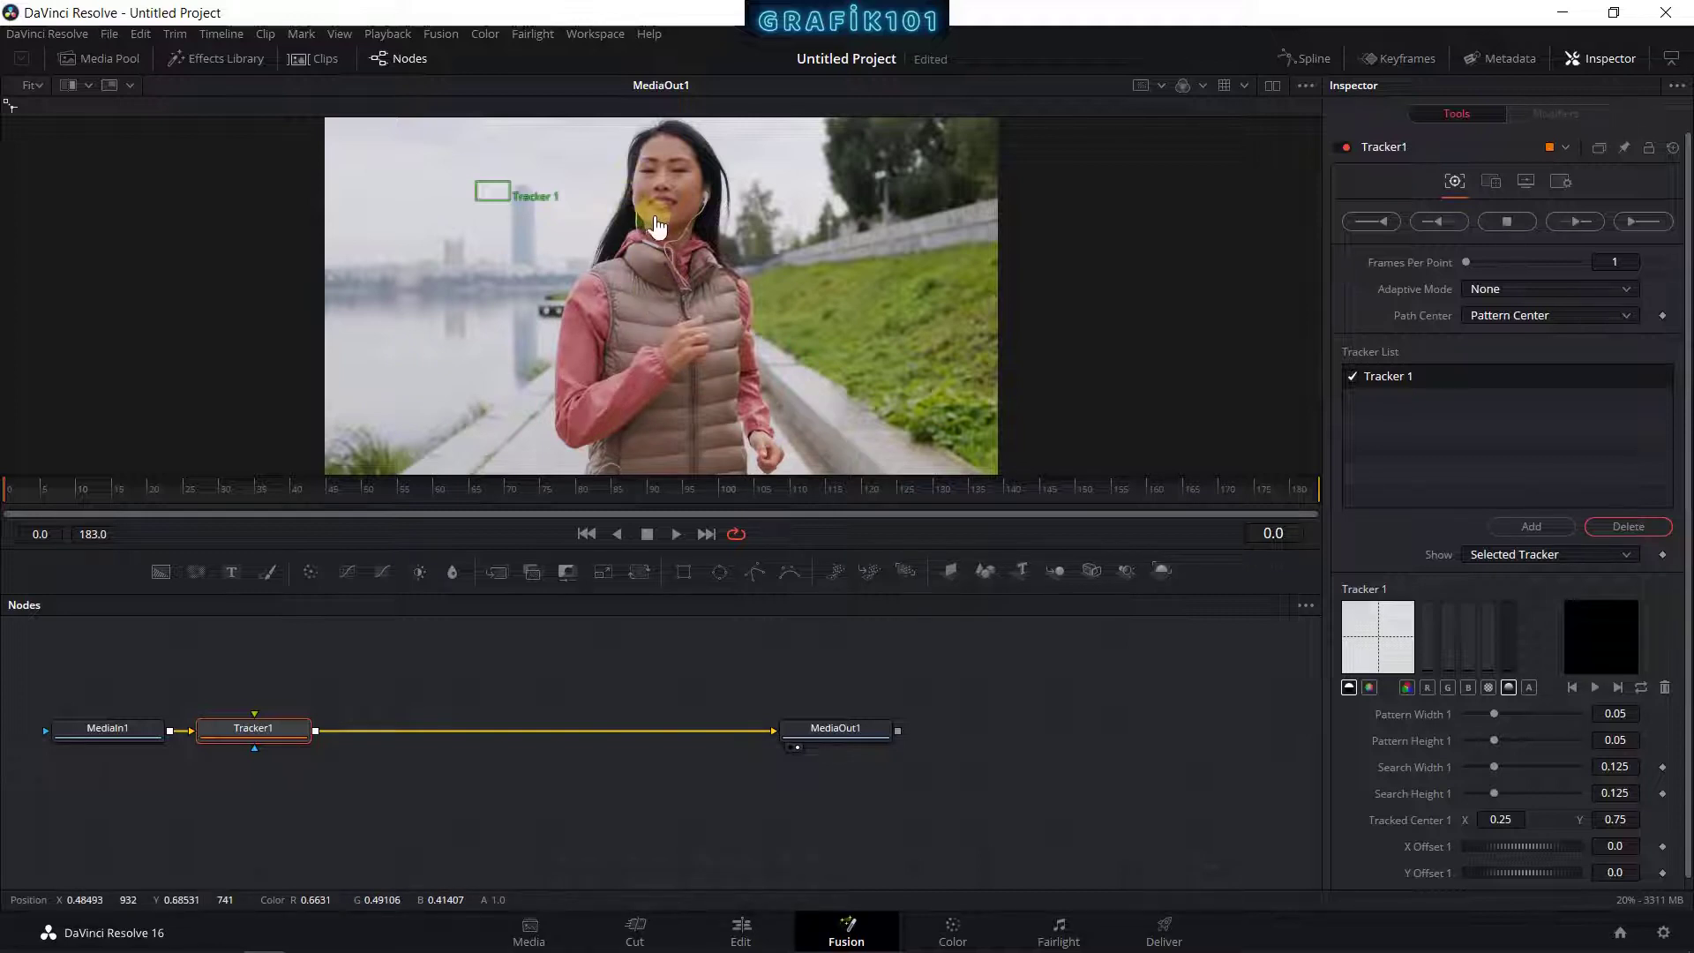
Step: Frame the woman's face and drag the Tracker 1 box from the sky onto her nose
drag(662, 223, 634, 228)
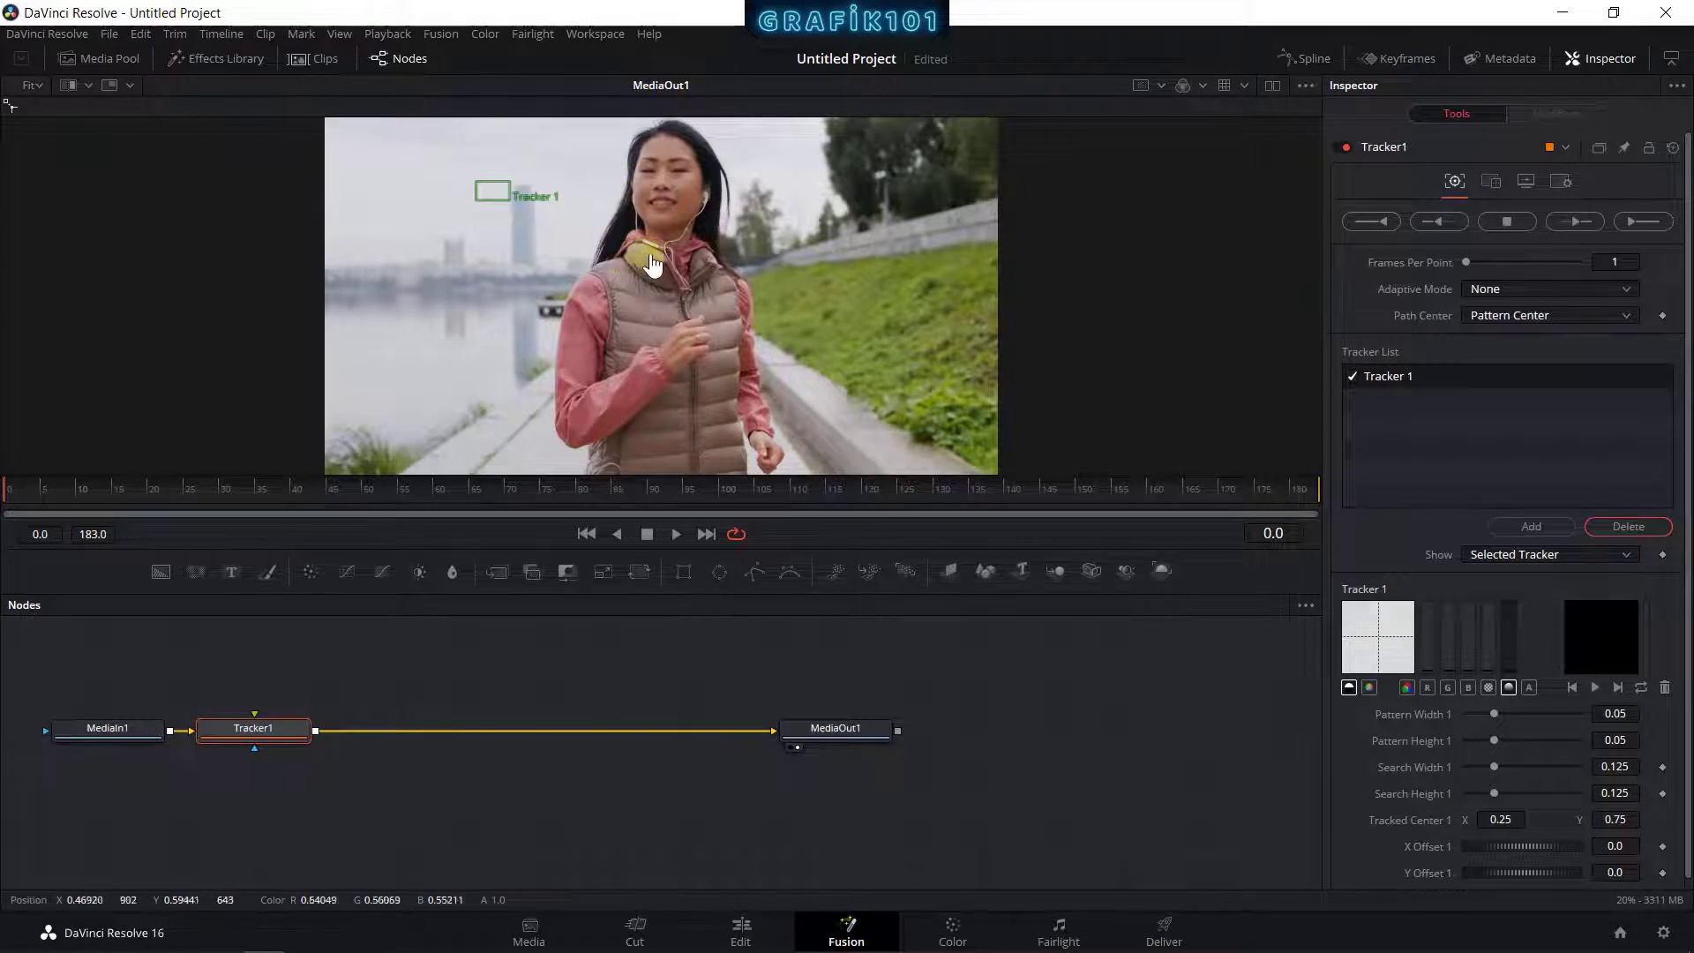
scroll(649, 228, up, 2)
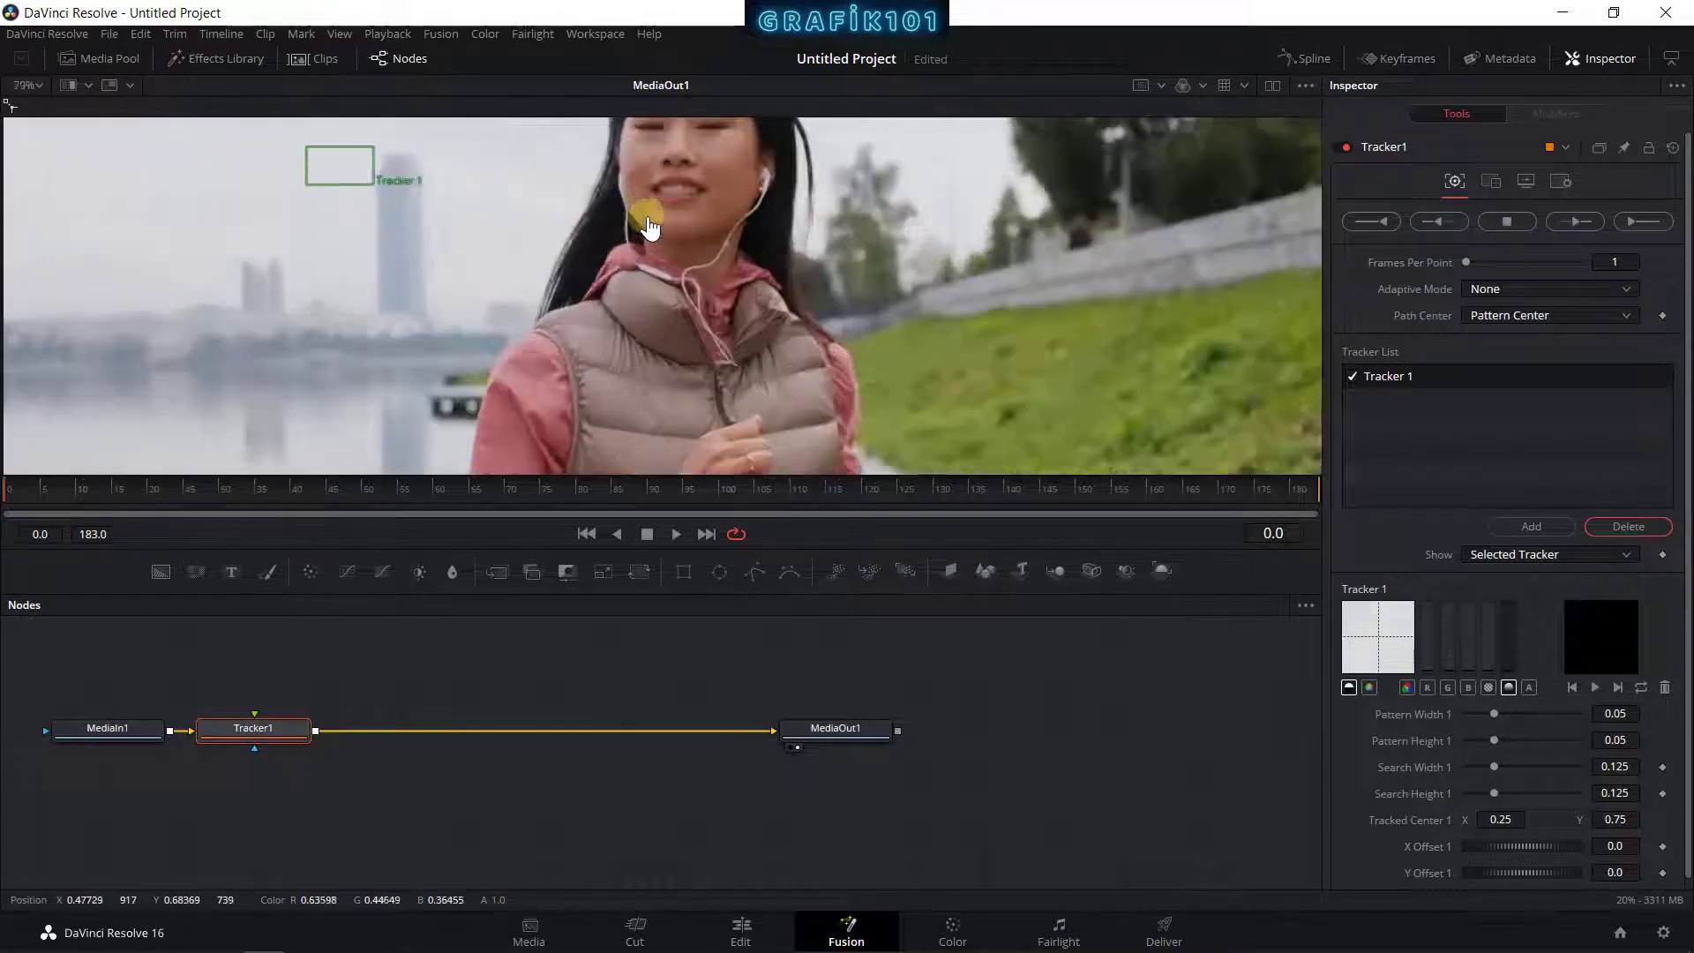
scroll(648, 251, up, 3)
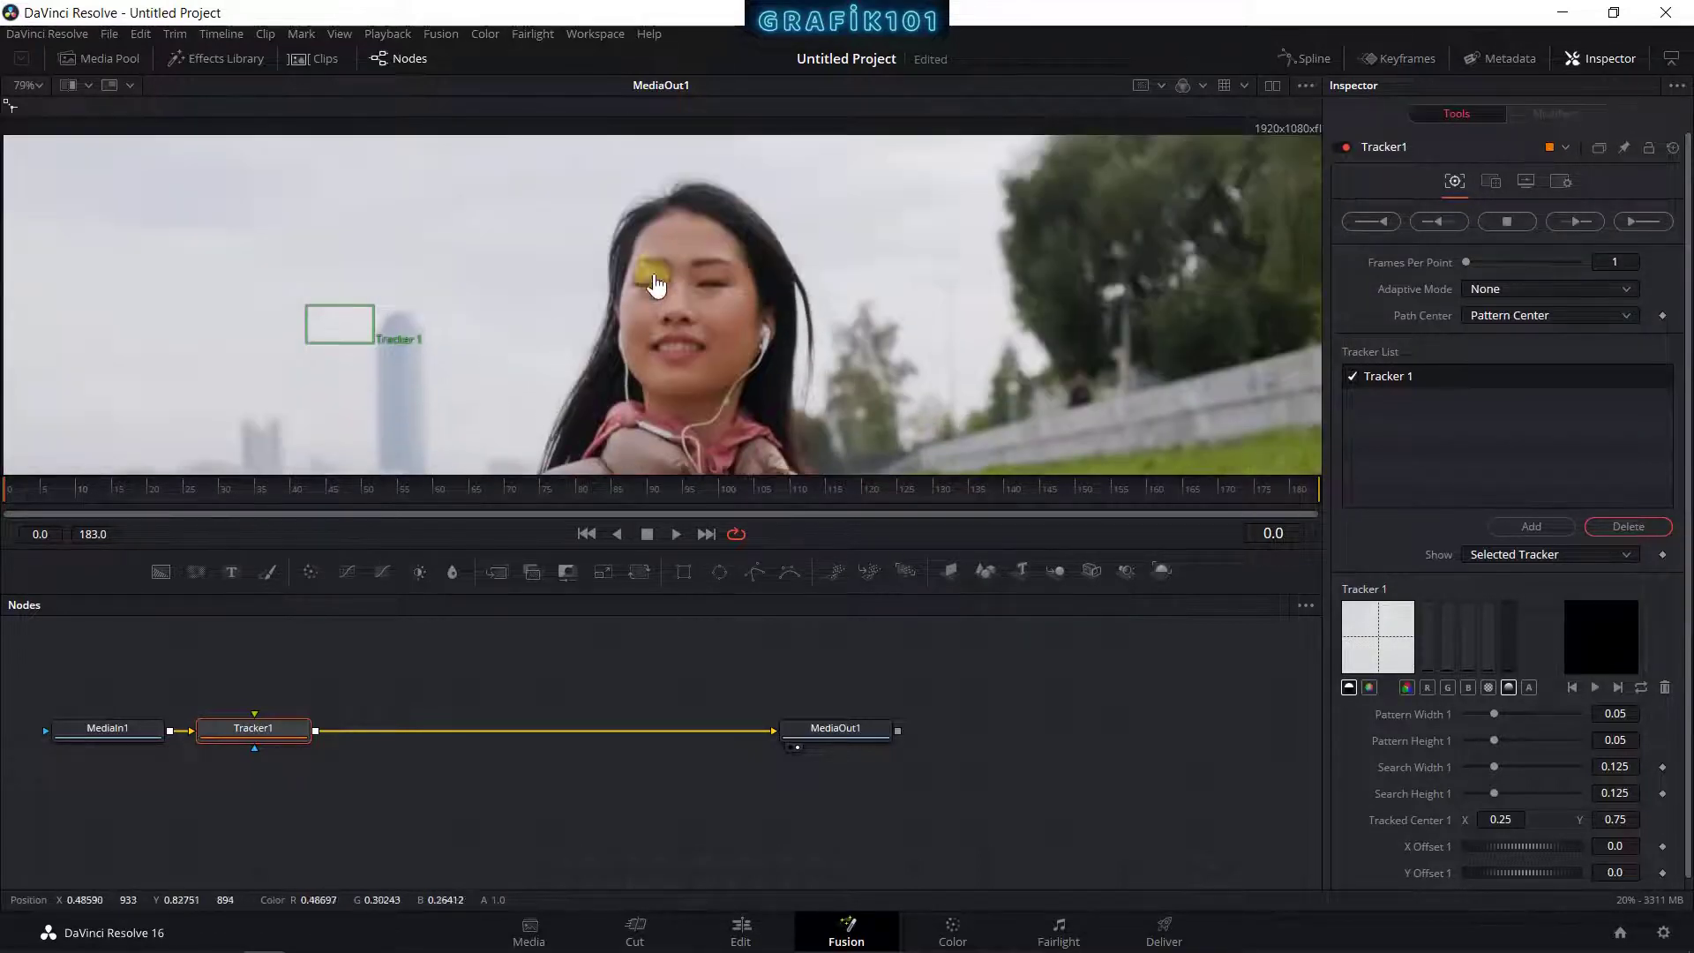
scroll(618, 282, down, 1)
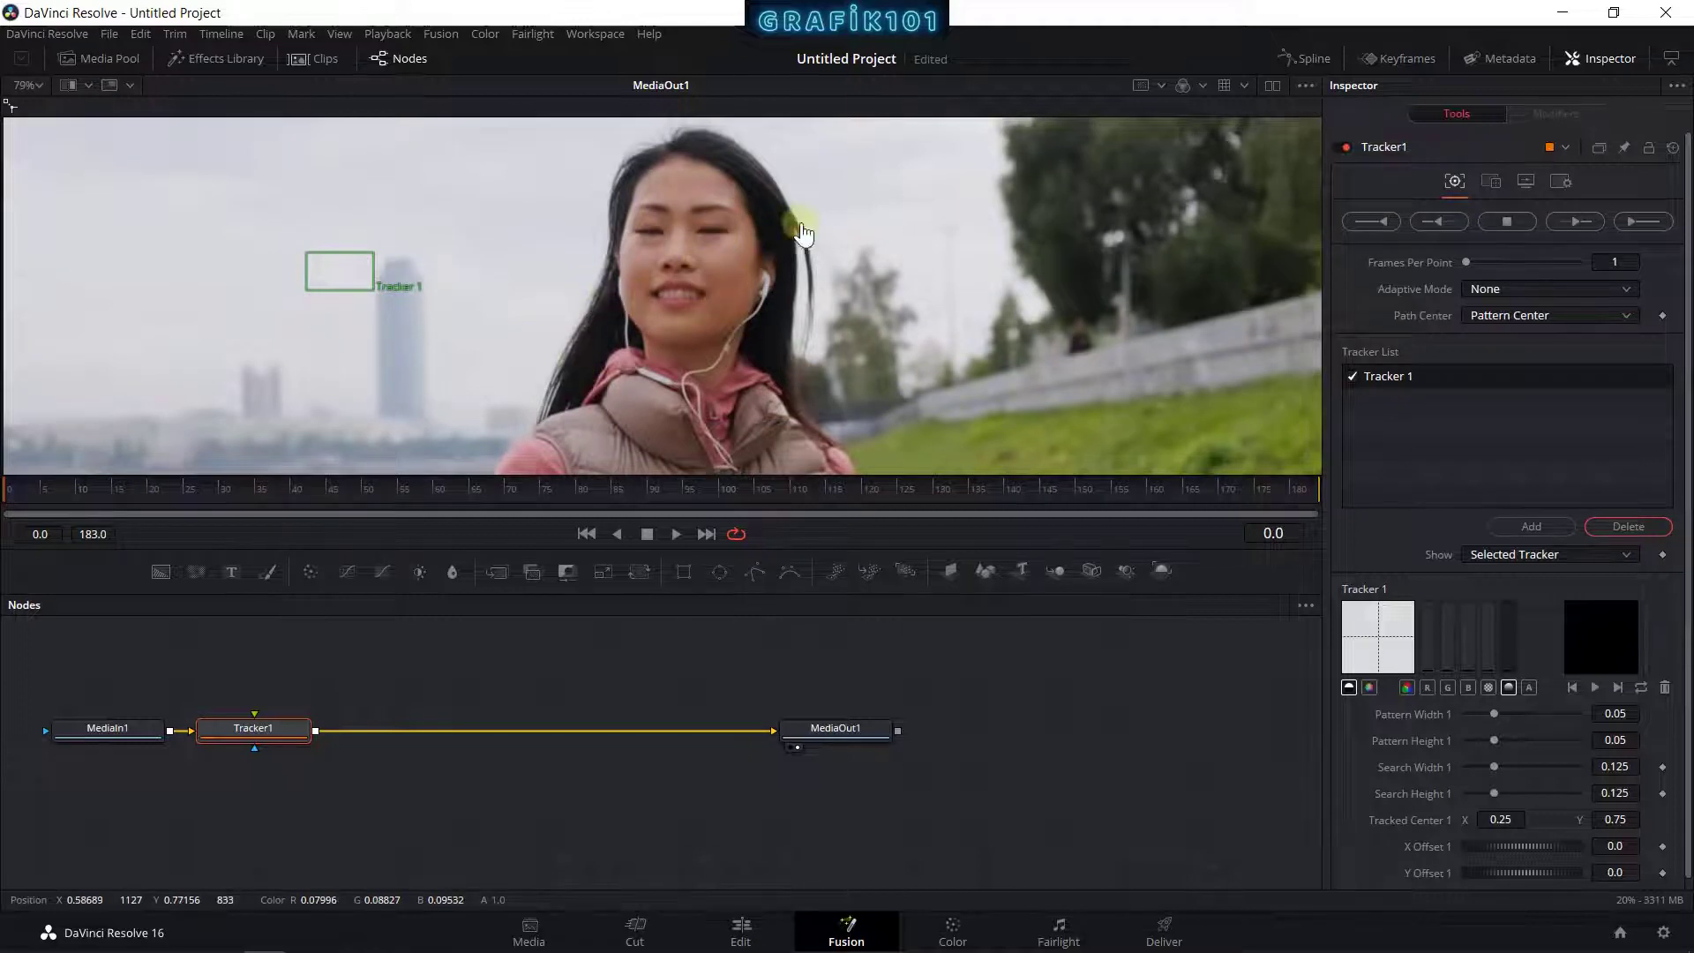
scroll(701, 247, down, 1)
mouse_move(699, 234)
mouse_down()
mouse_move(706, 309)
mouse_move(736, 269)
mouse_up()
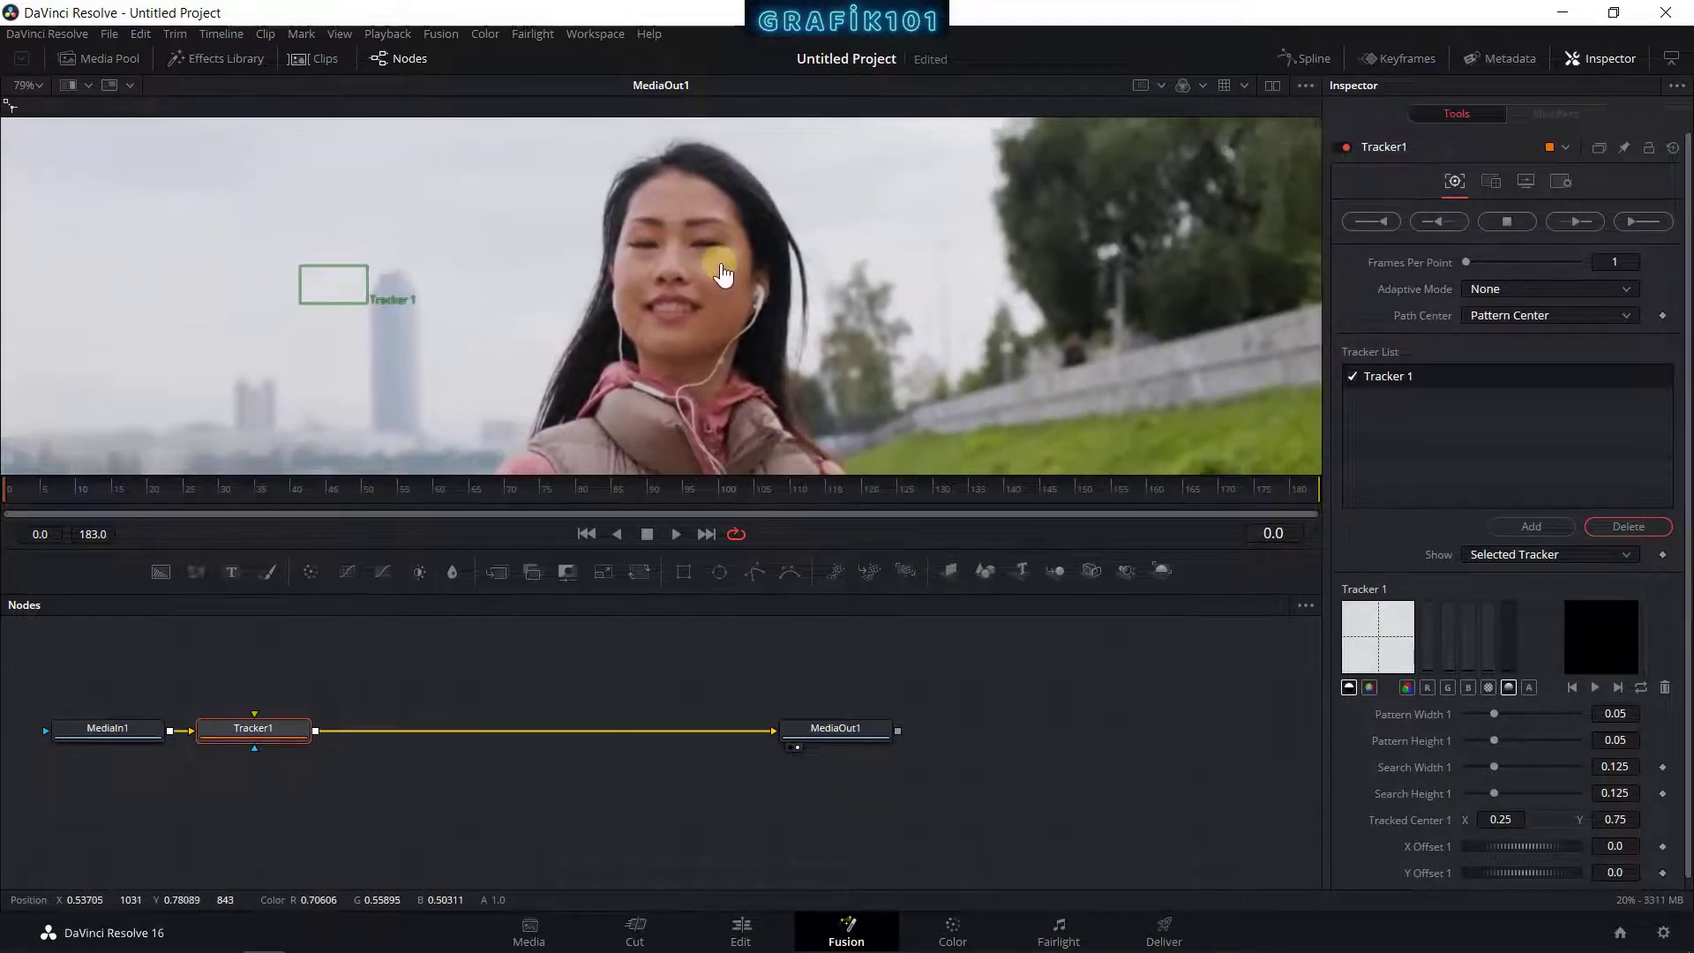
click(341, 302)
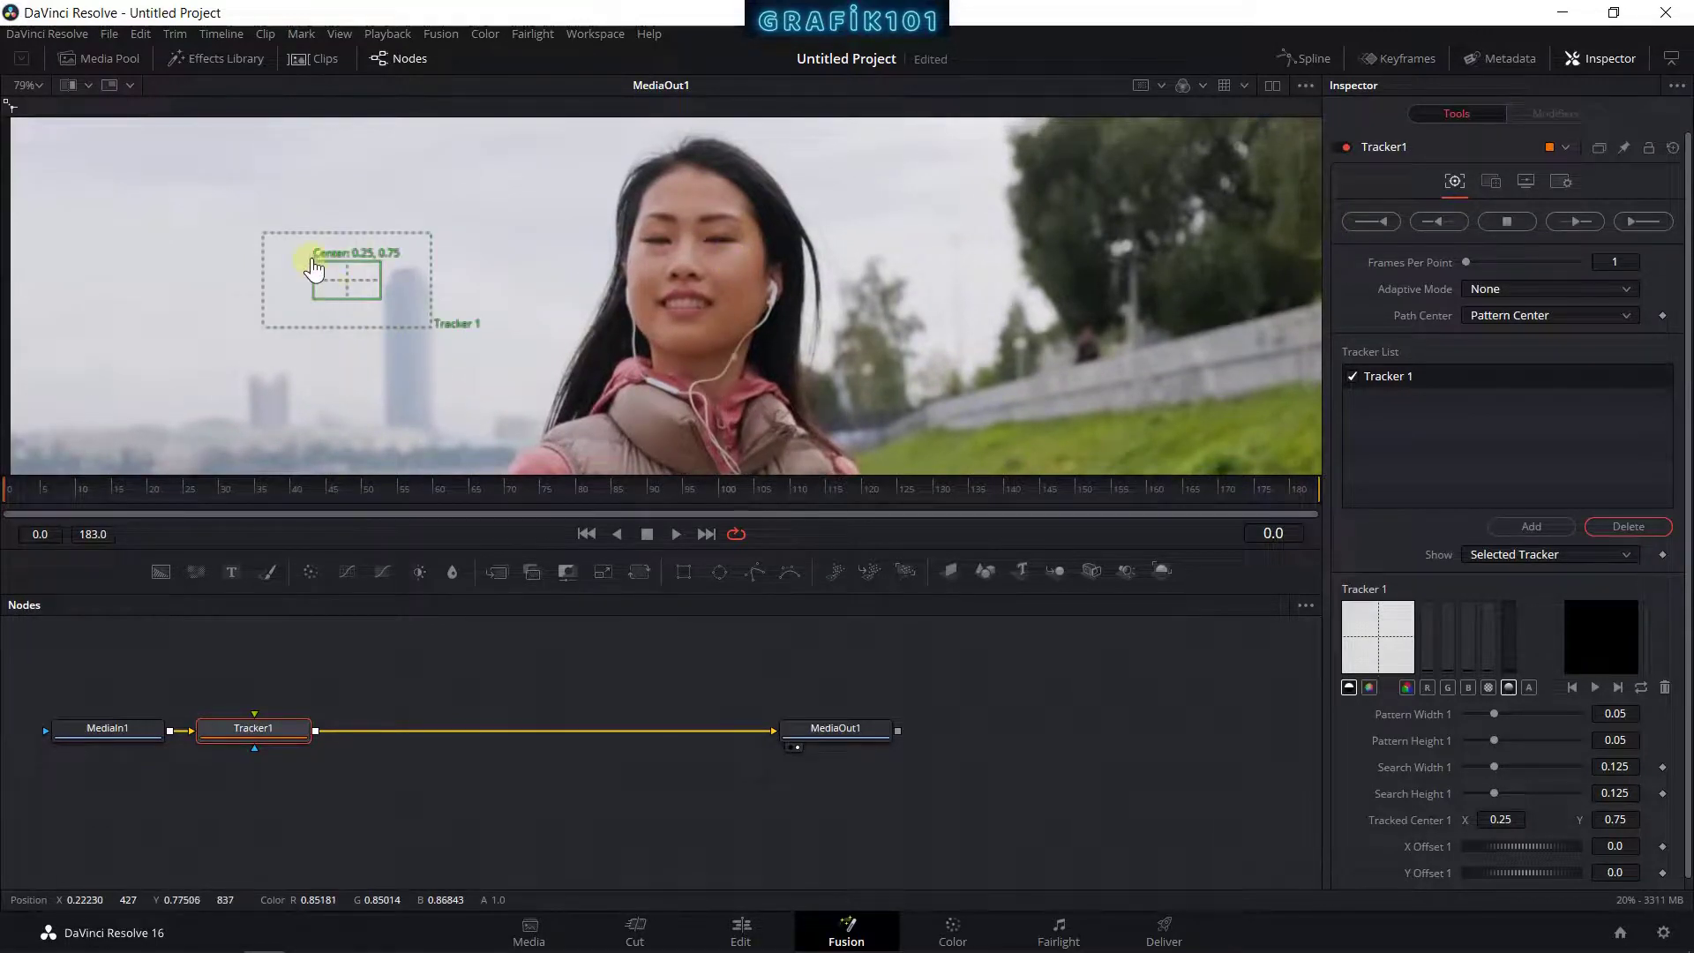
drag(314, 269, 659, 263)
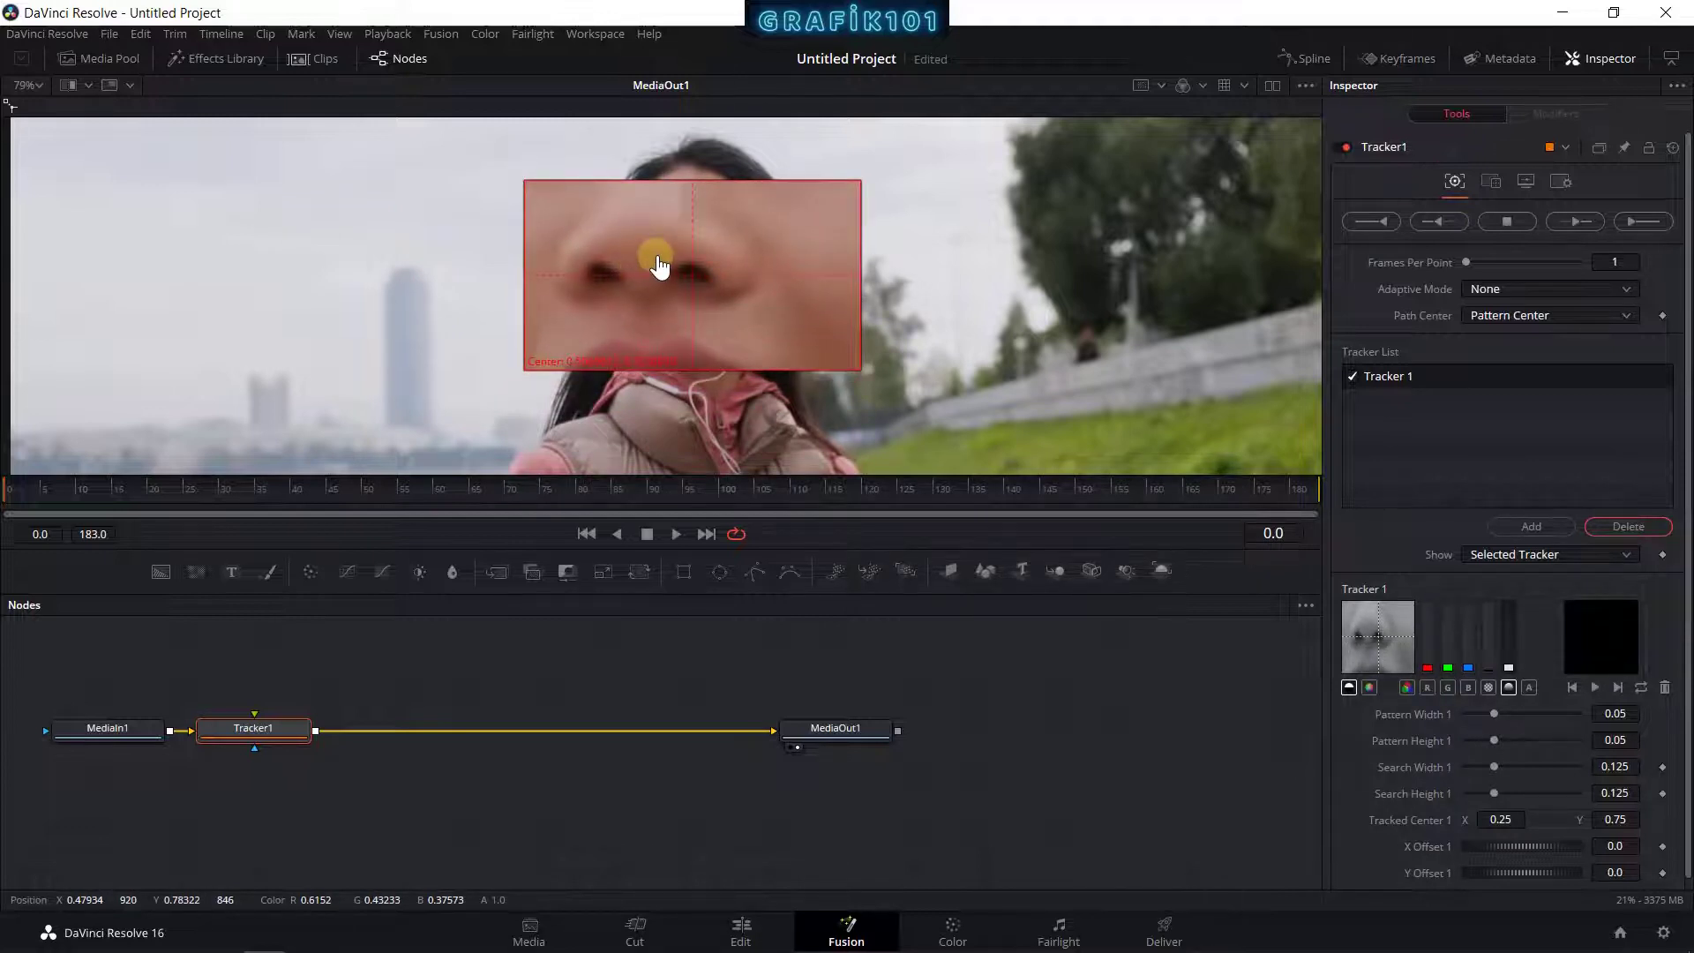
drag(659, 263, 660, 264)
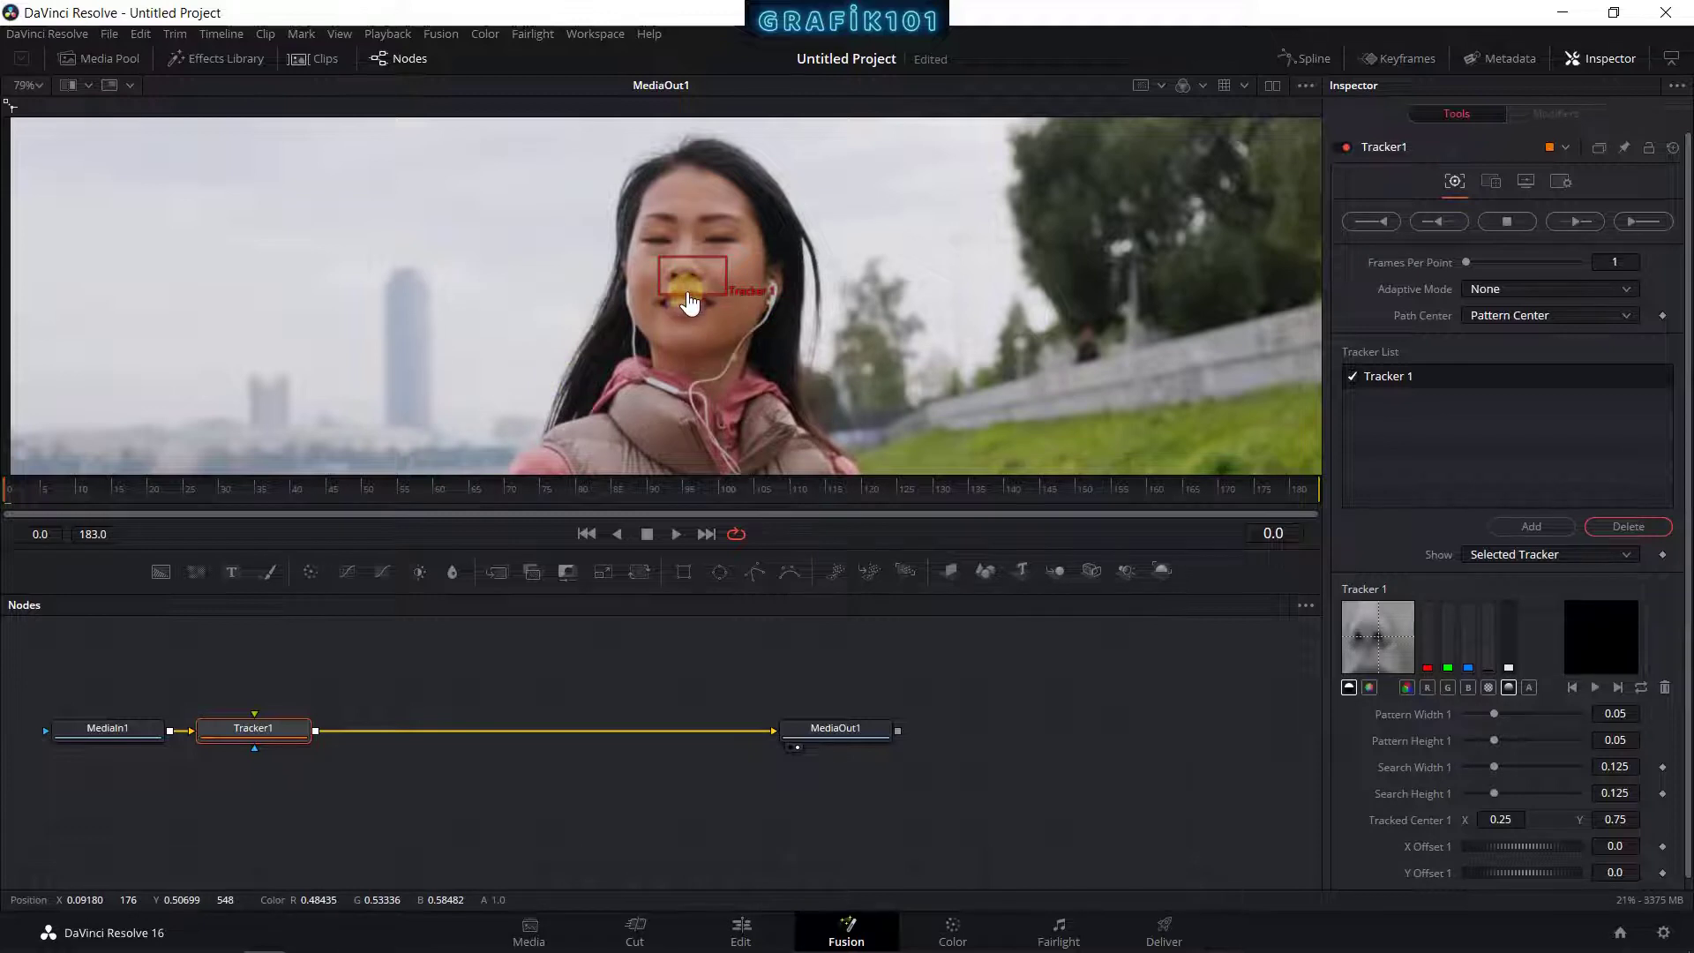
drag(658, 256, 663, 269)
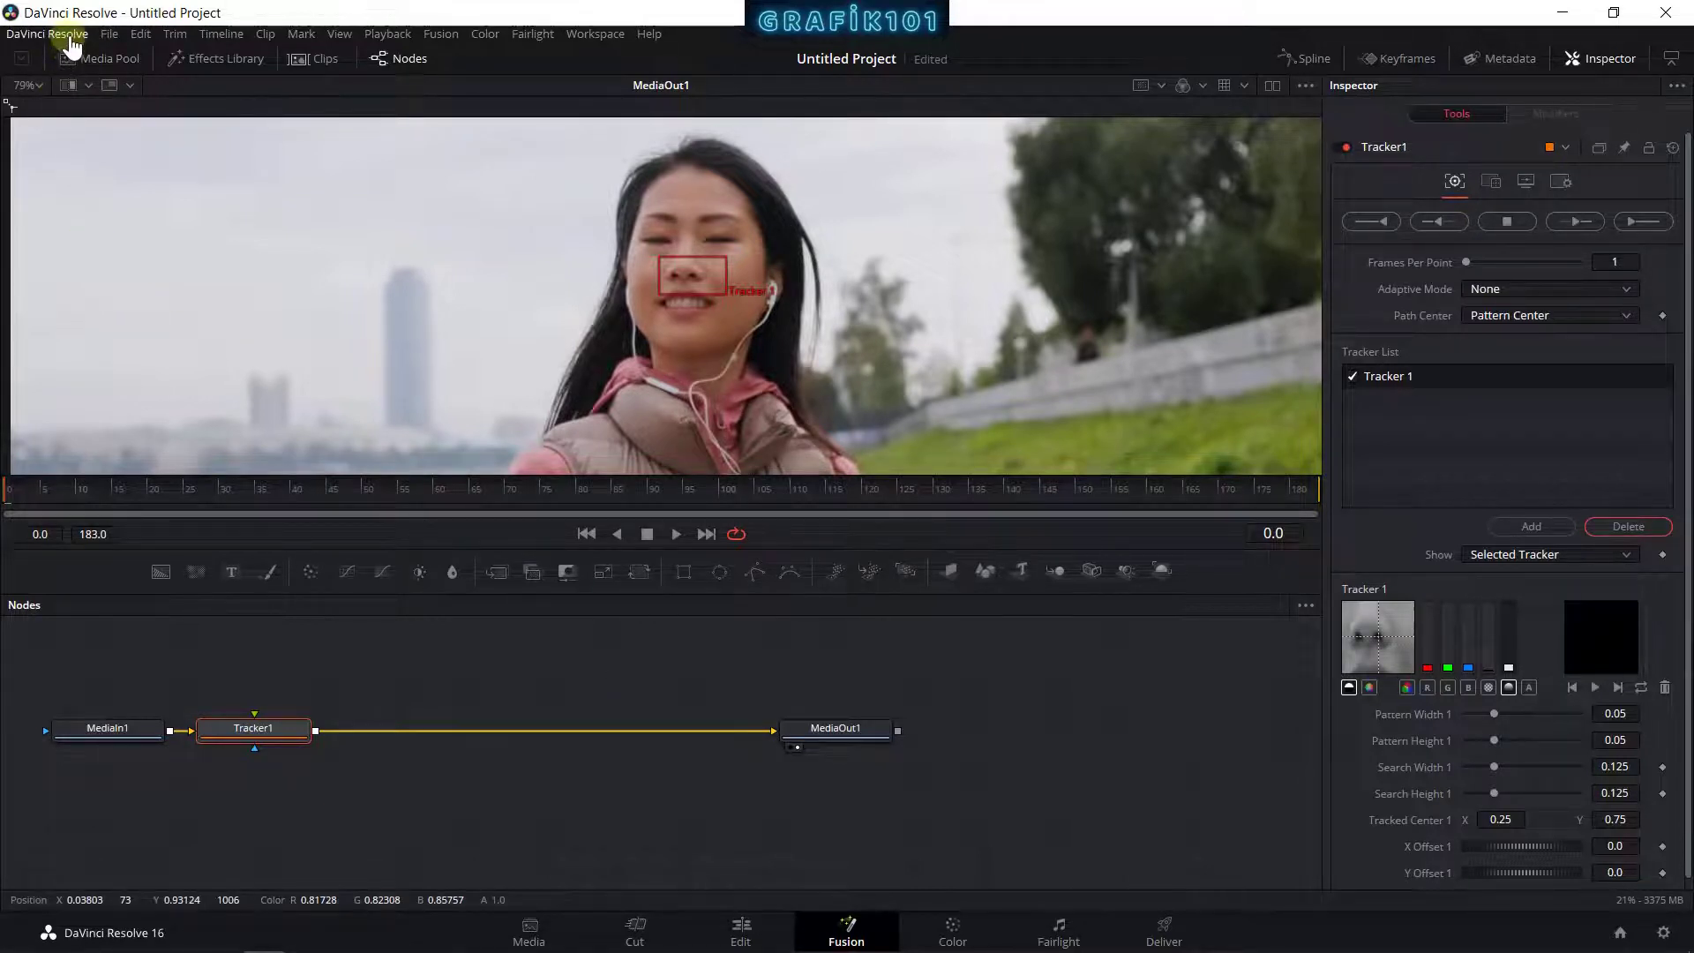
Step: Save the project under the name 'Sabitleme'
click(109, 34)
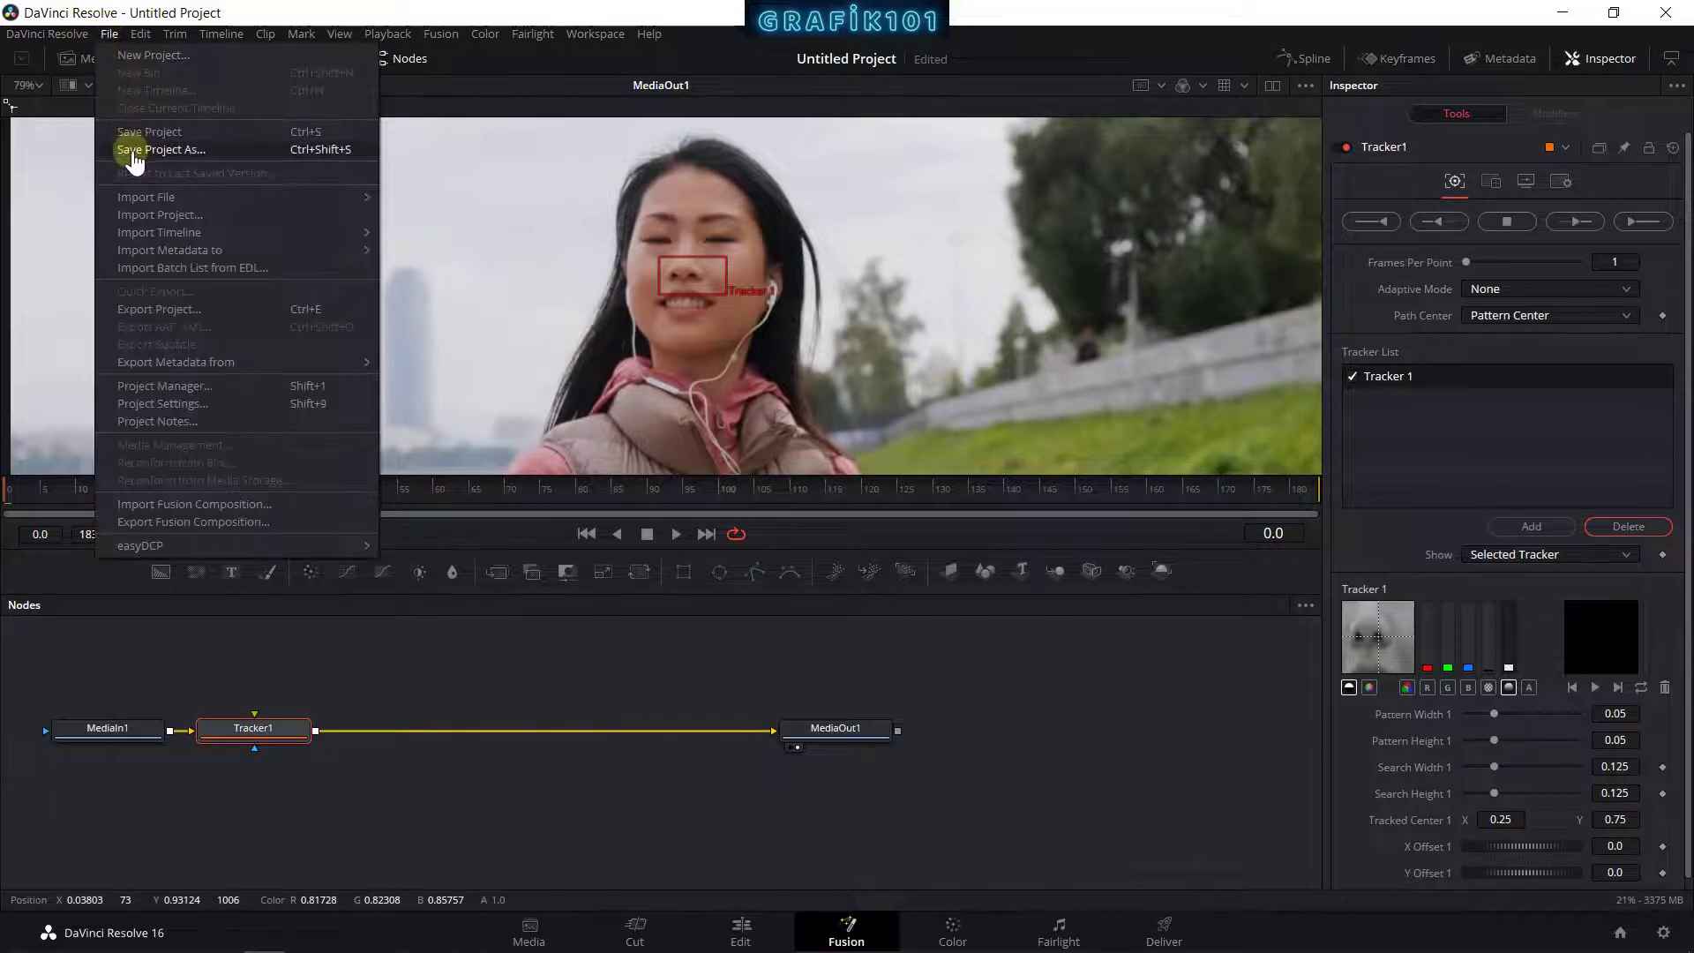
click(163, 151)
text(Sabitleme)
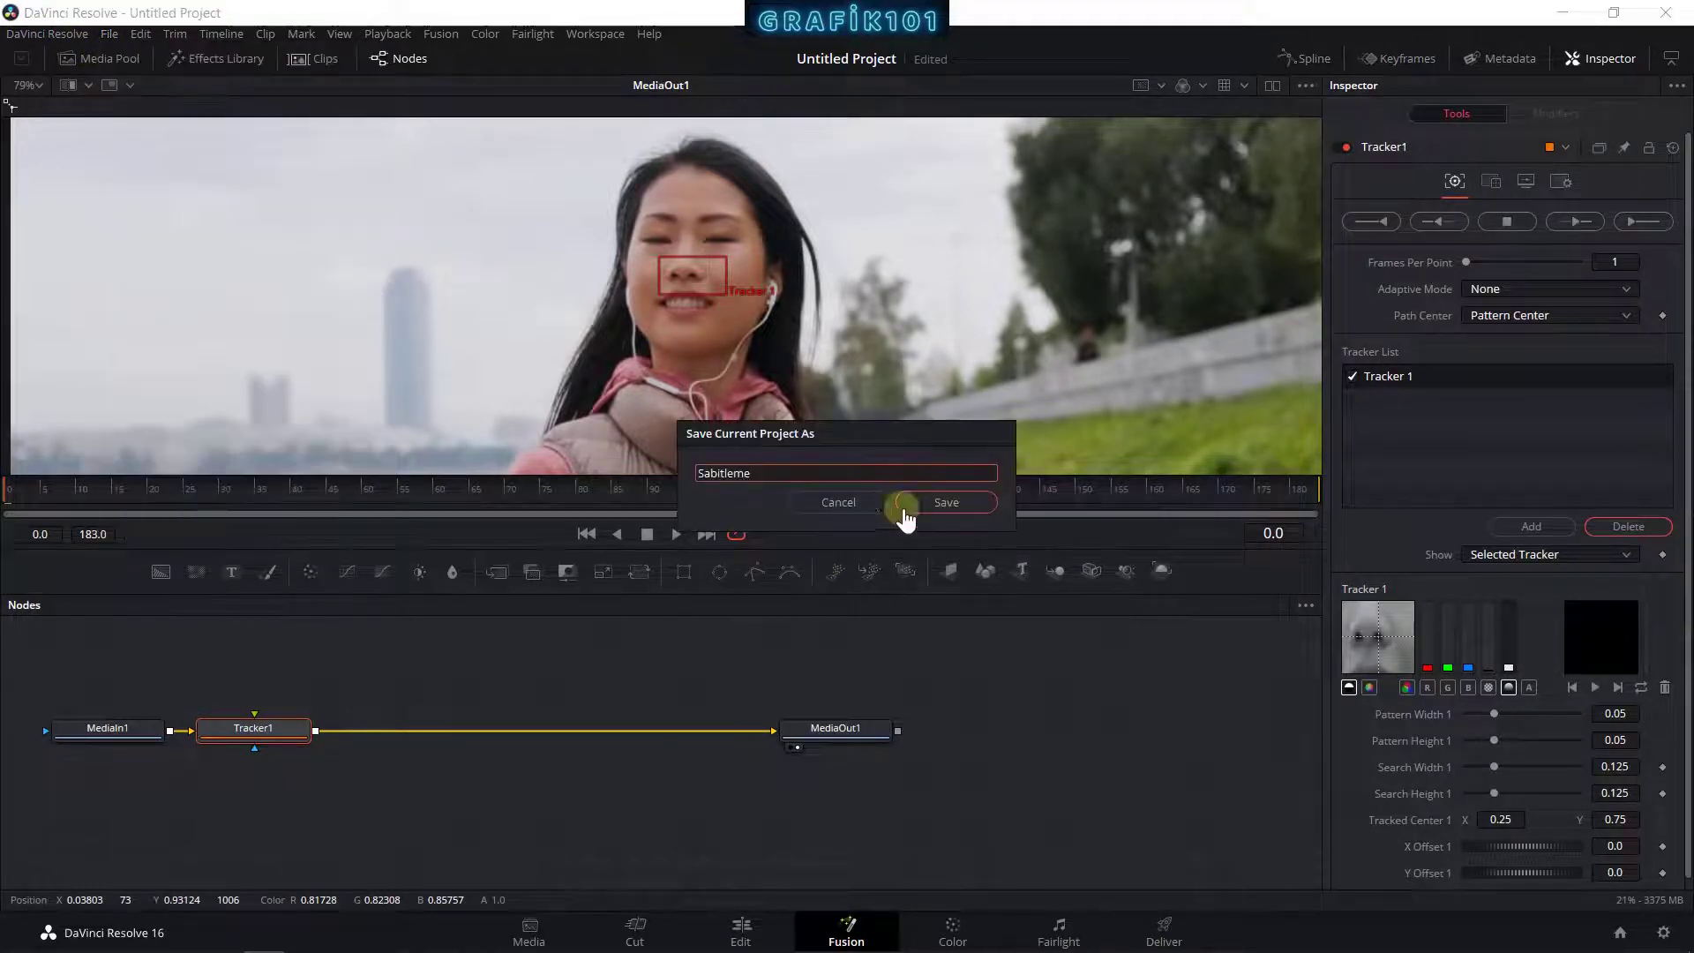
click(948, 503)
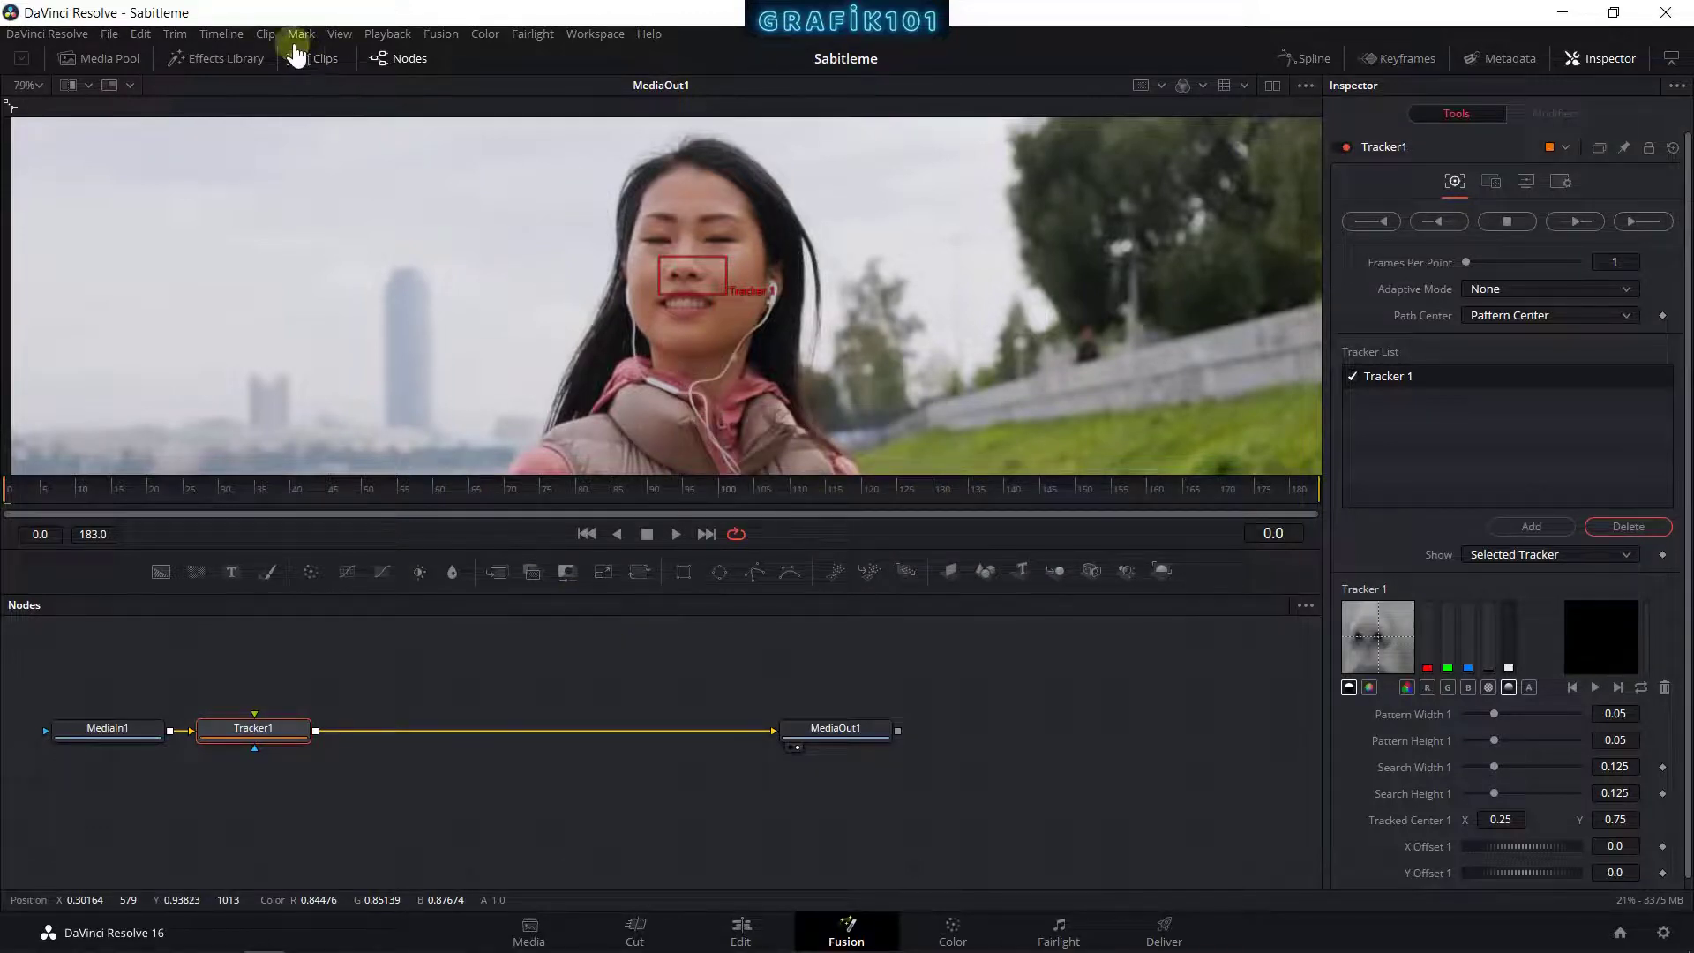
Step: Change the Render Cache mode in the Playback menu
click(371, 36)
mouse_move(435, 123)
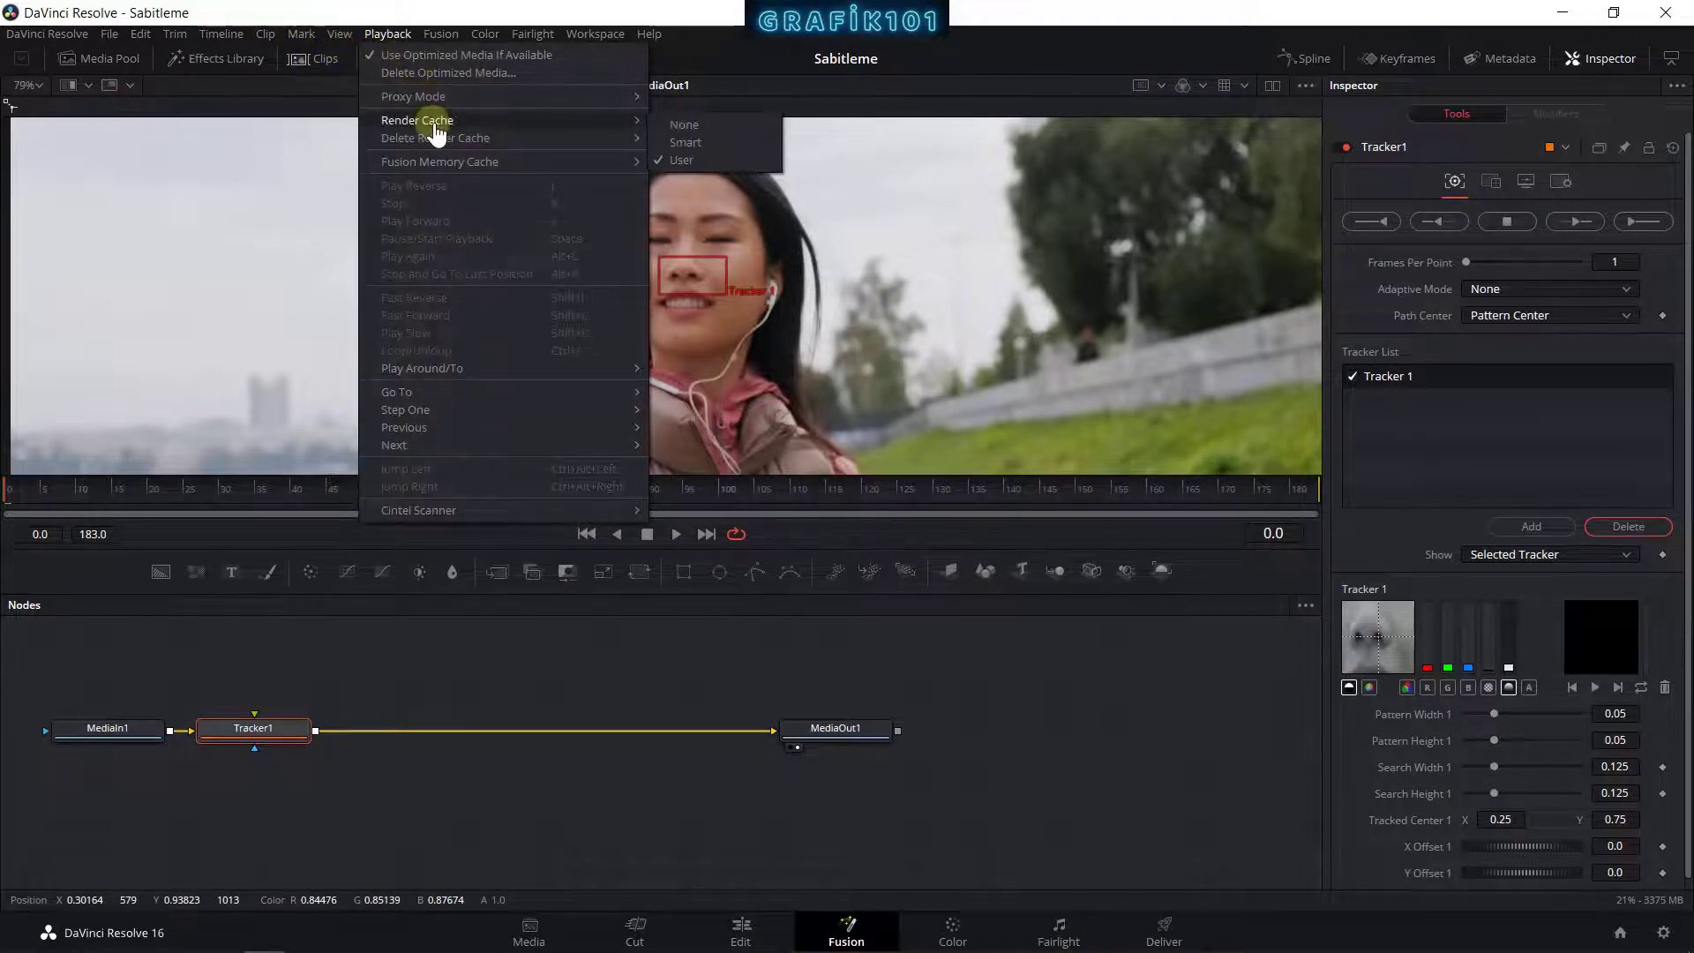
click(711, 152)
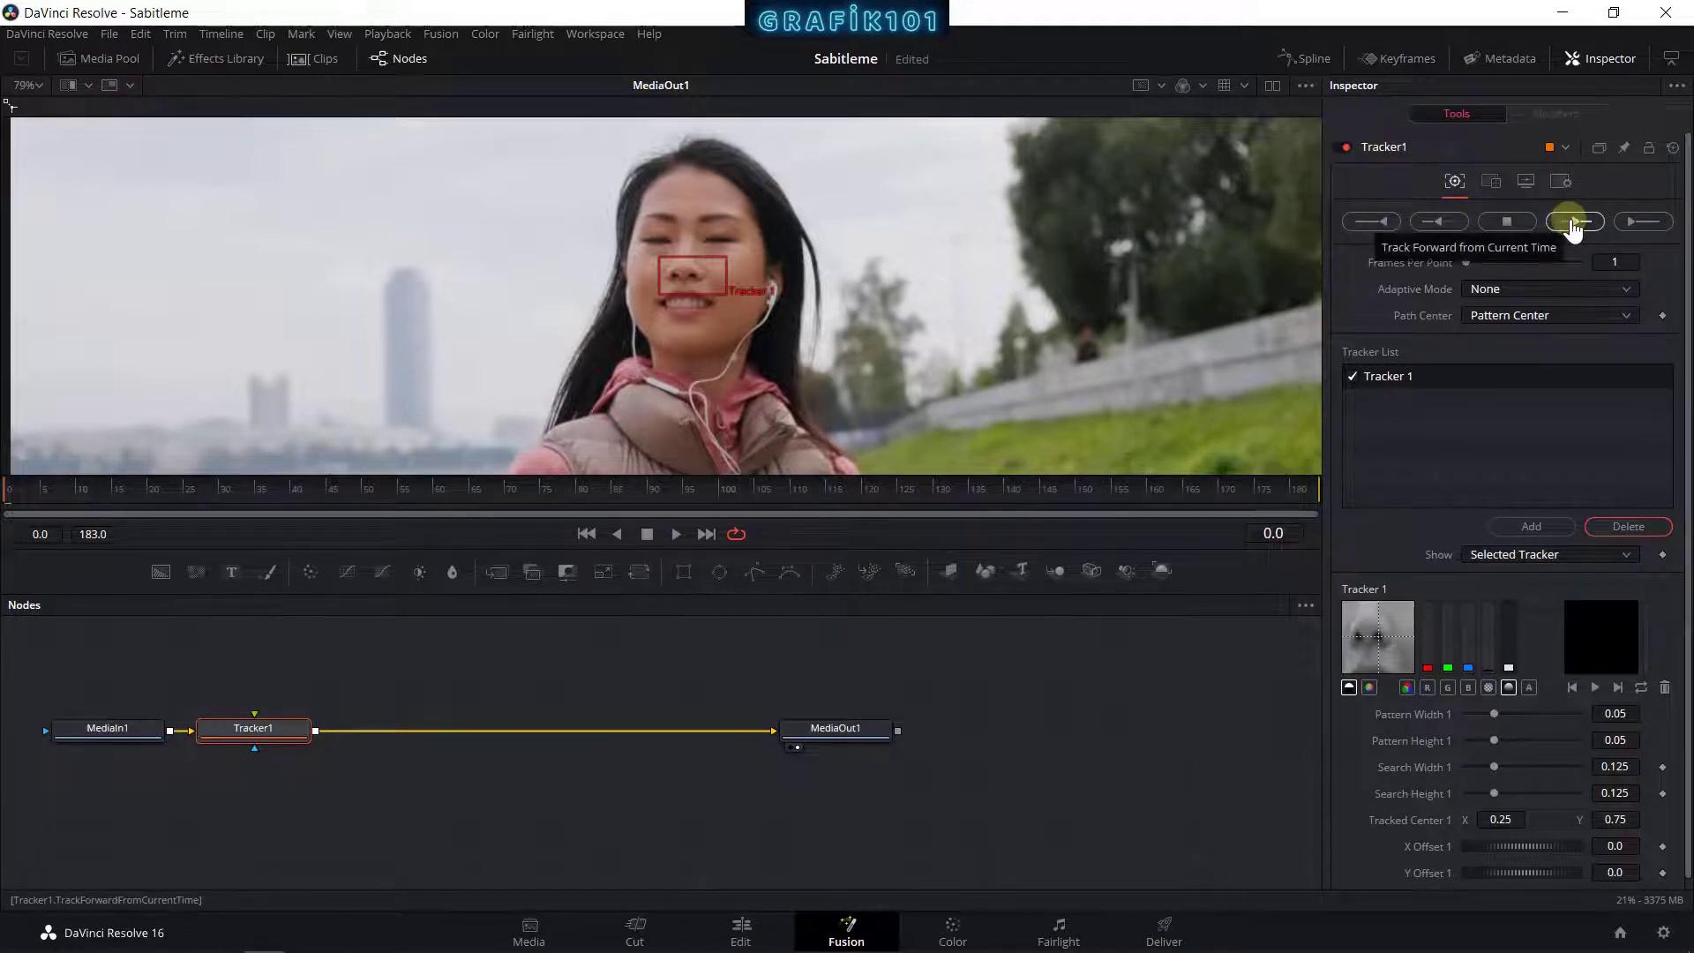
Step: Track the nose forward through all 184 frames, then save the project
click(1565, 223)
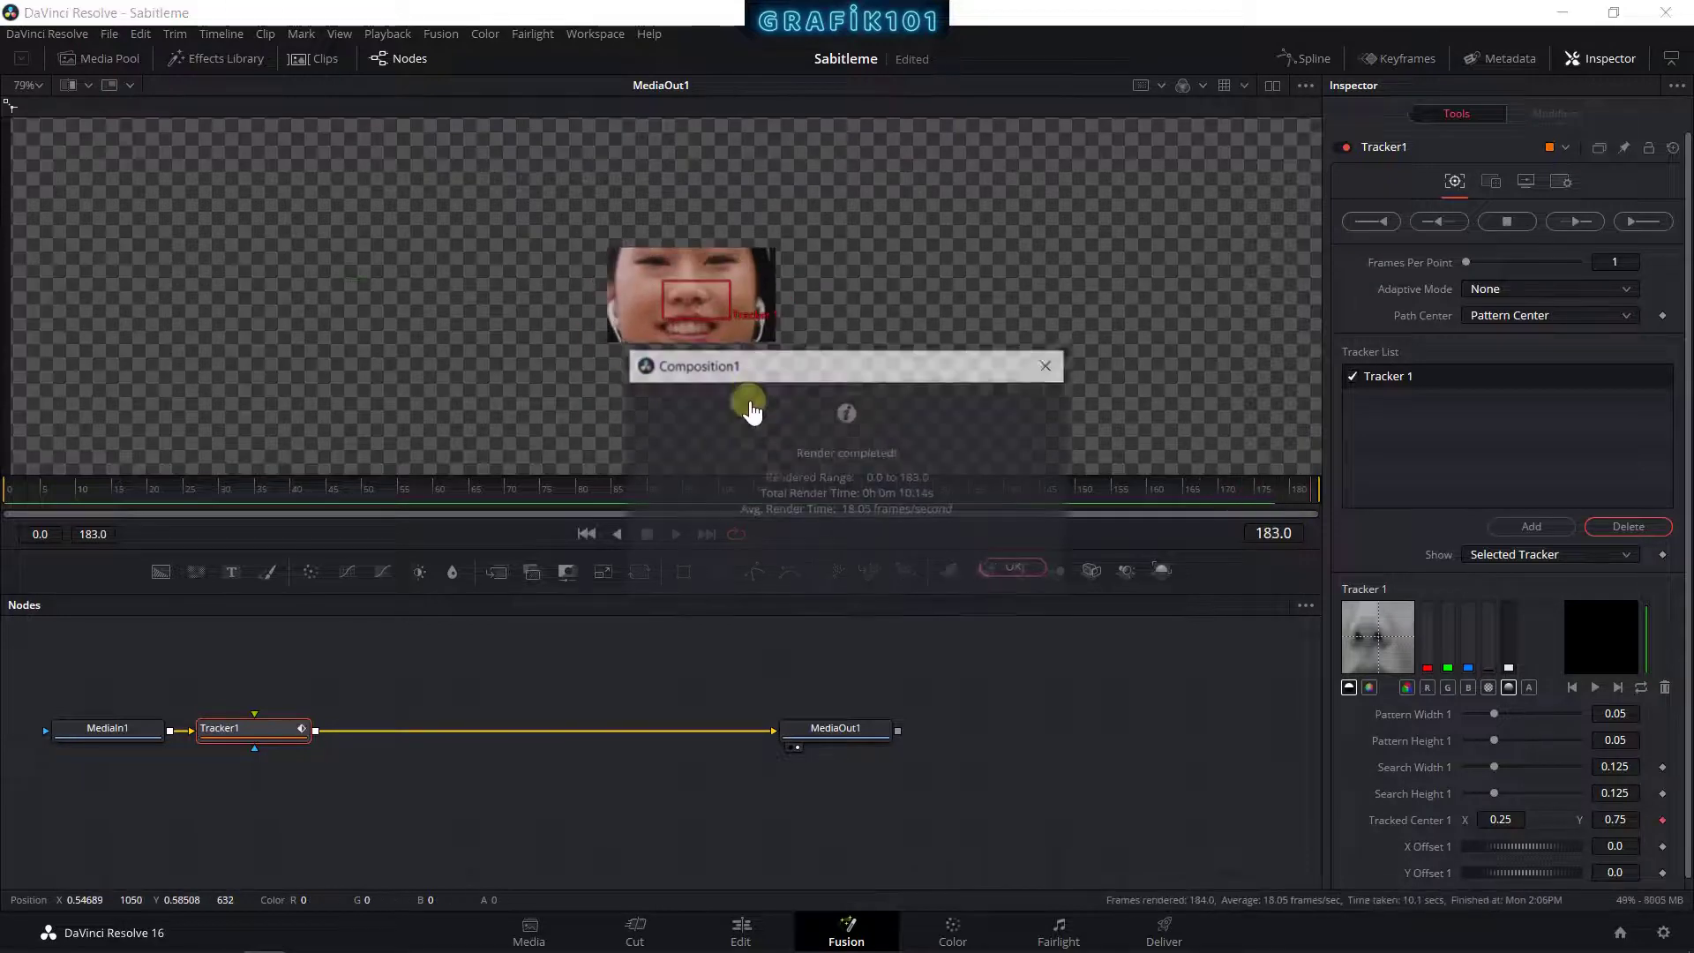
click(985, 578)
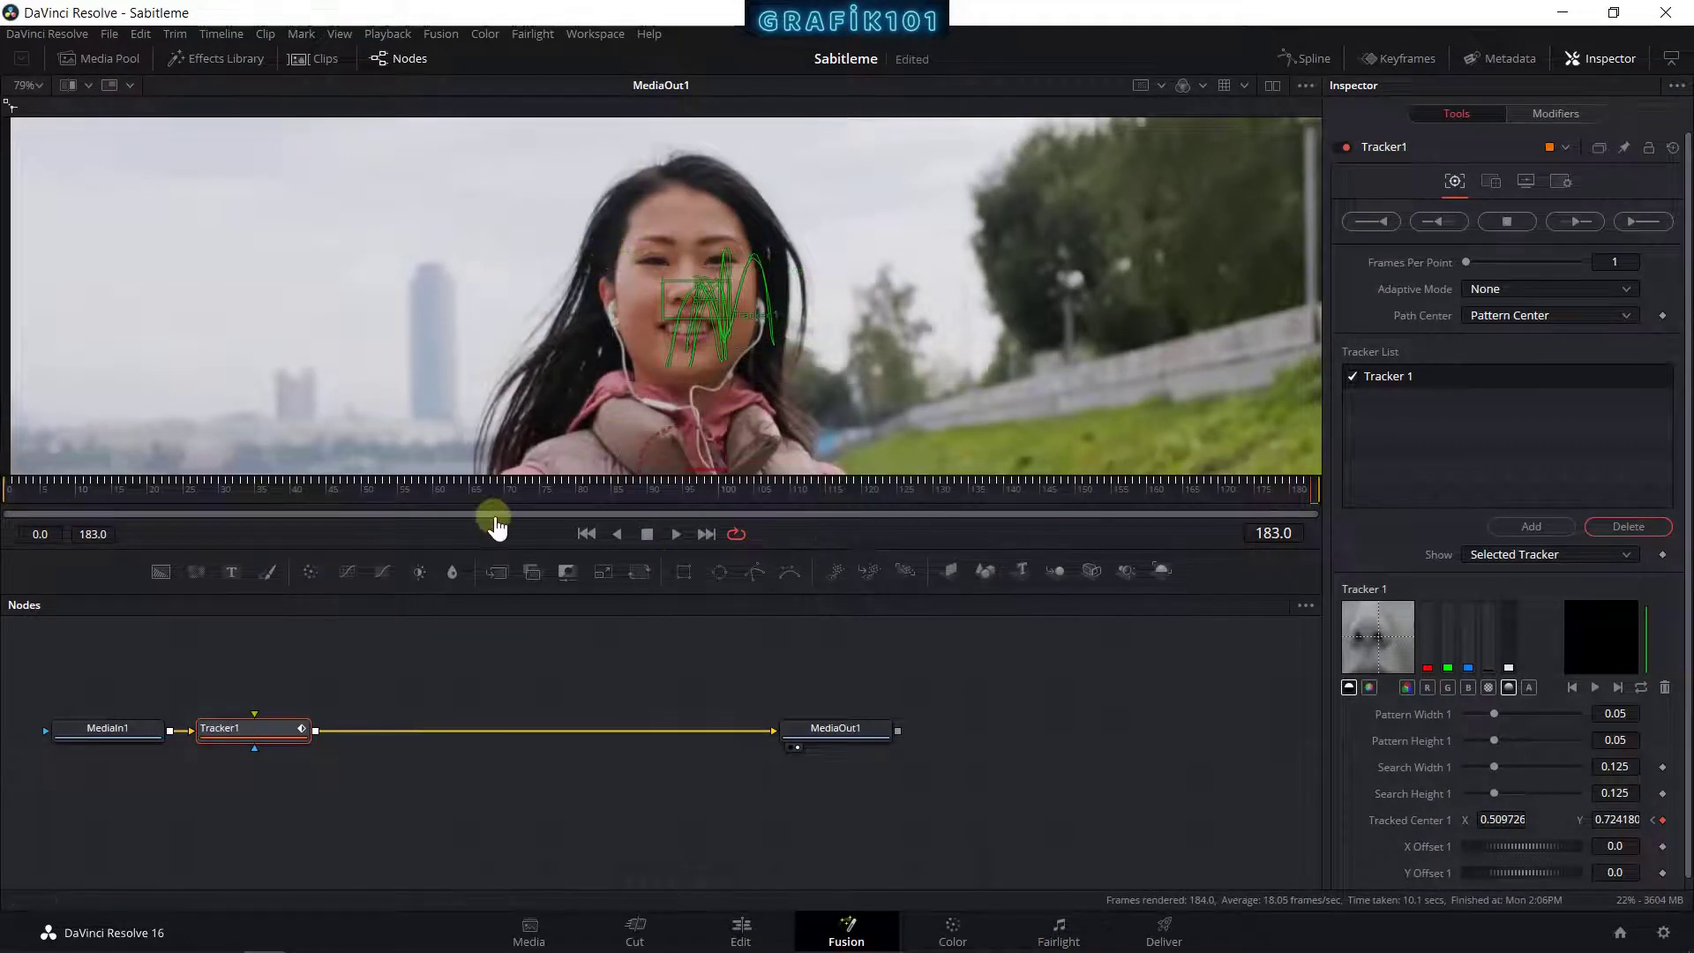
key(ctrl+s)
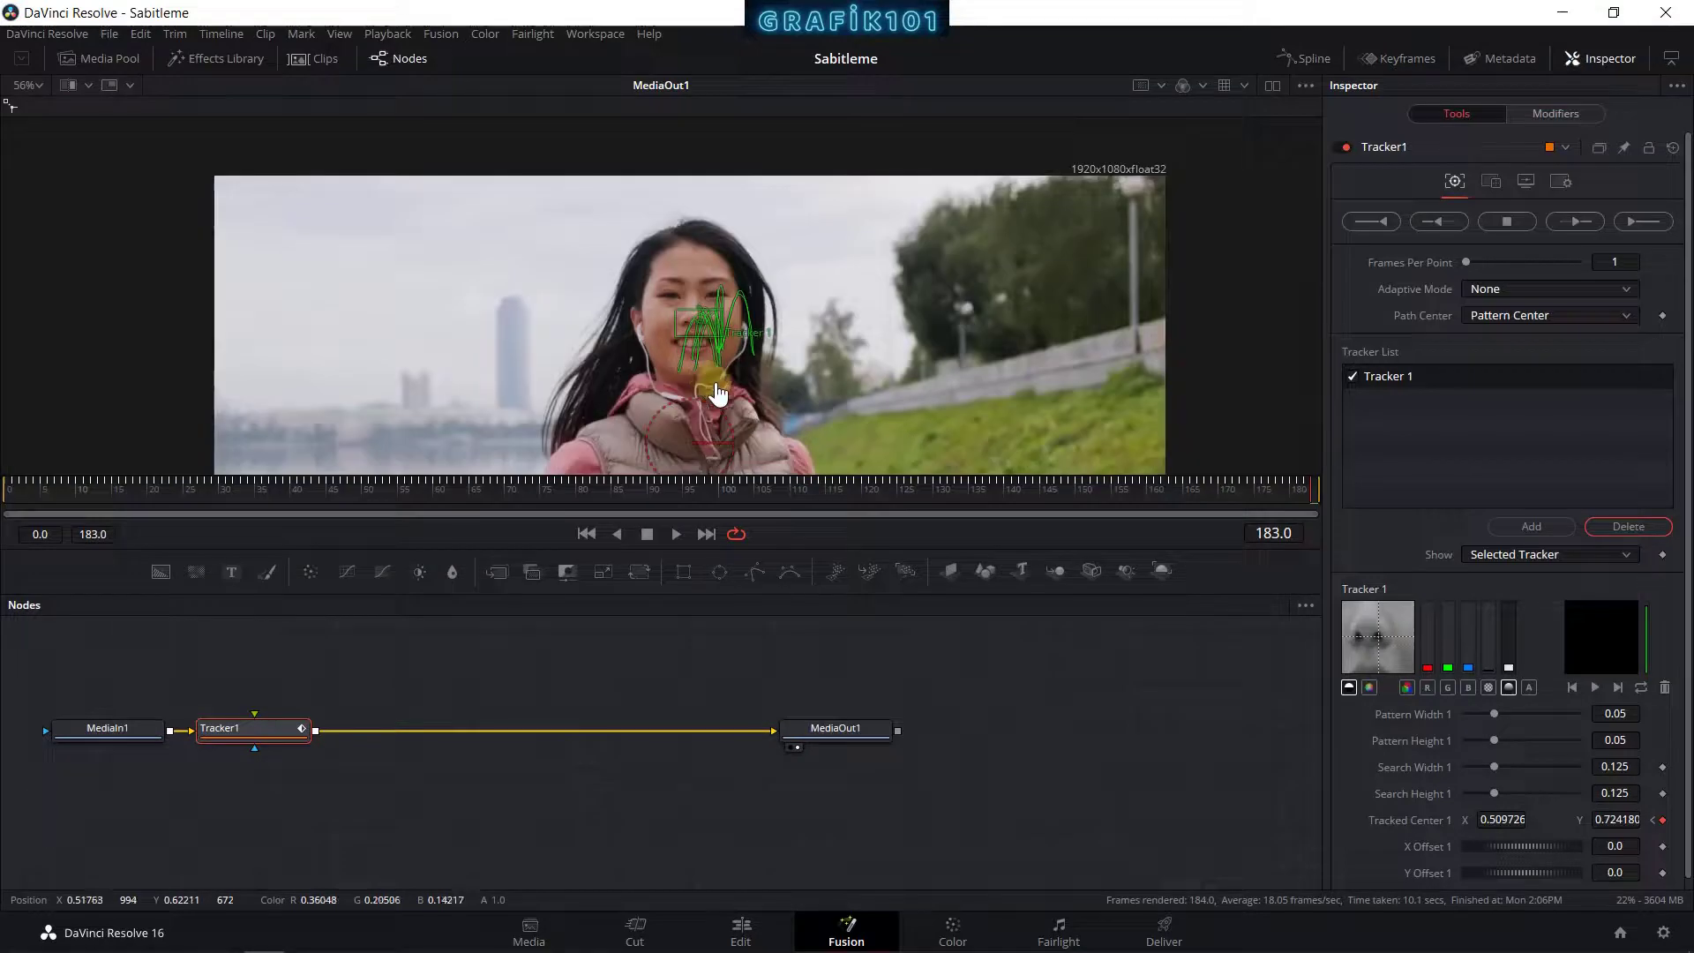
Step: Zoom out to the full frame and play from the start to review the tracker path
key(shift+z)
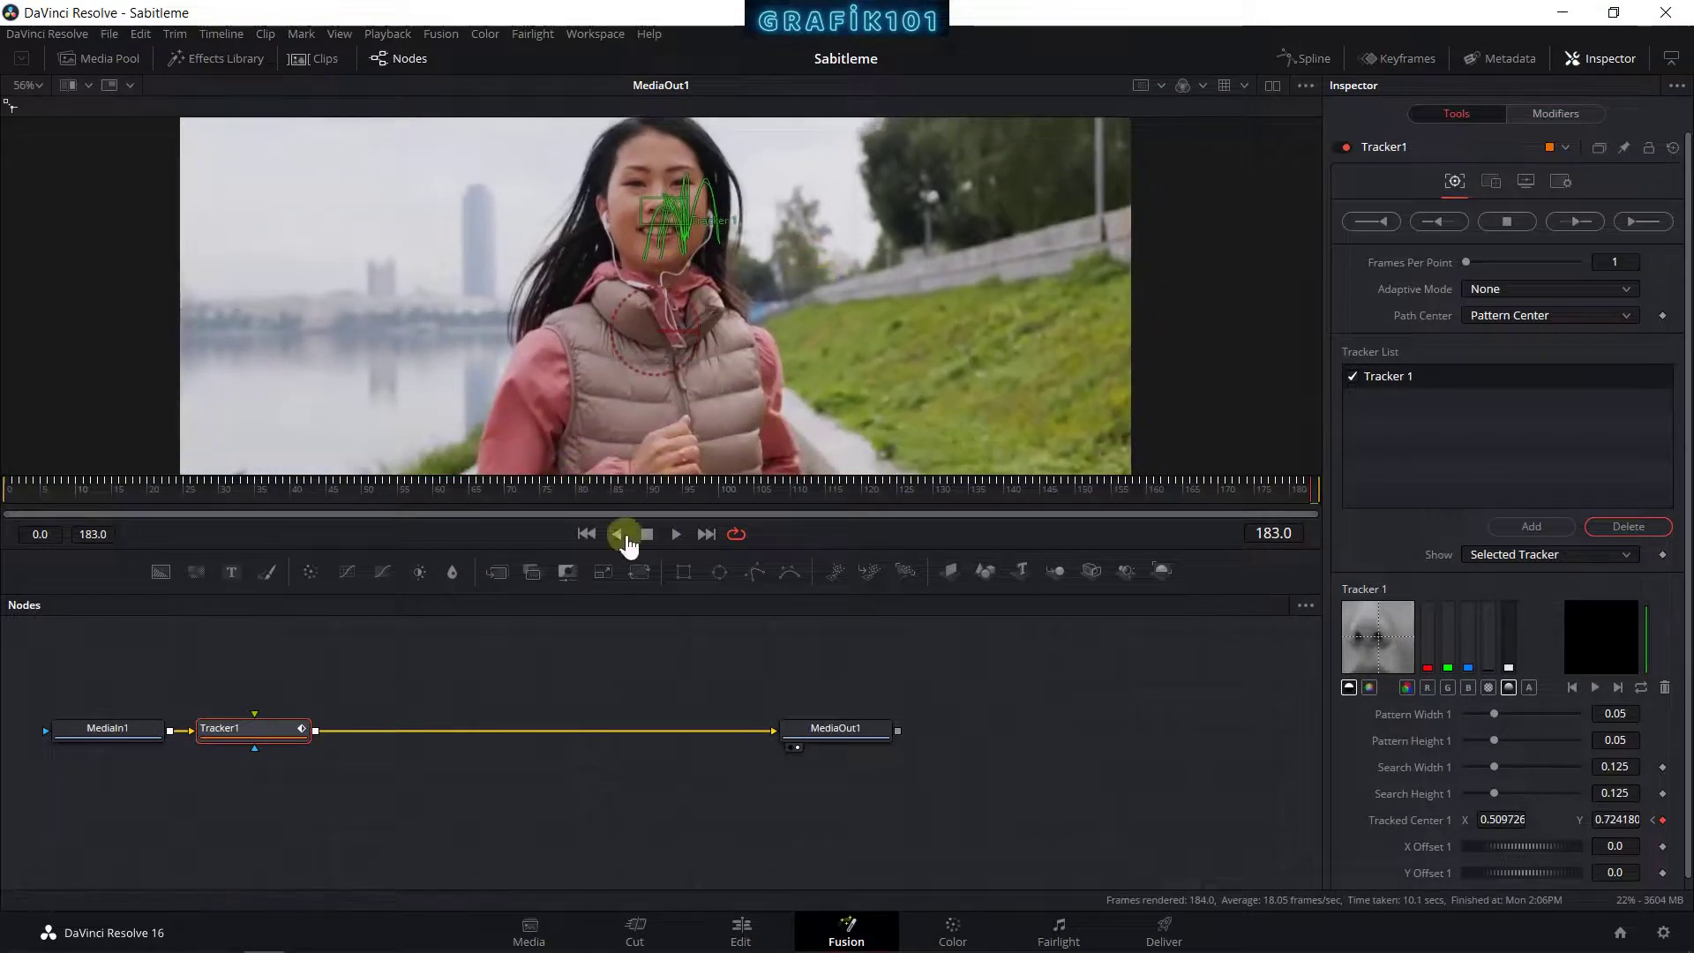
click(585, 534)
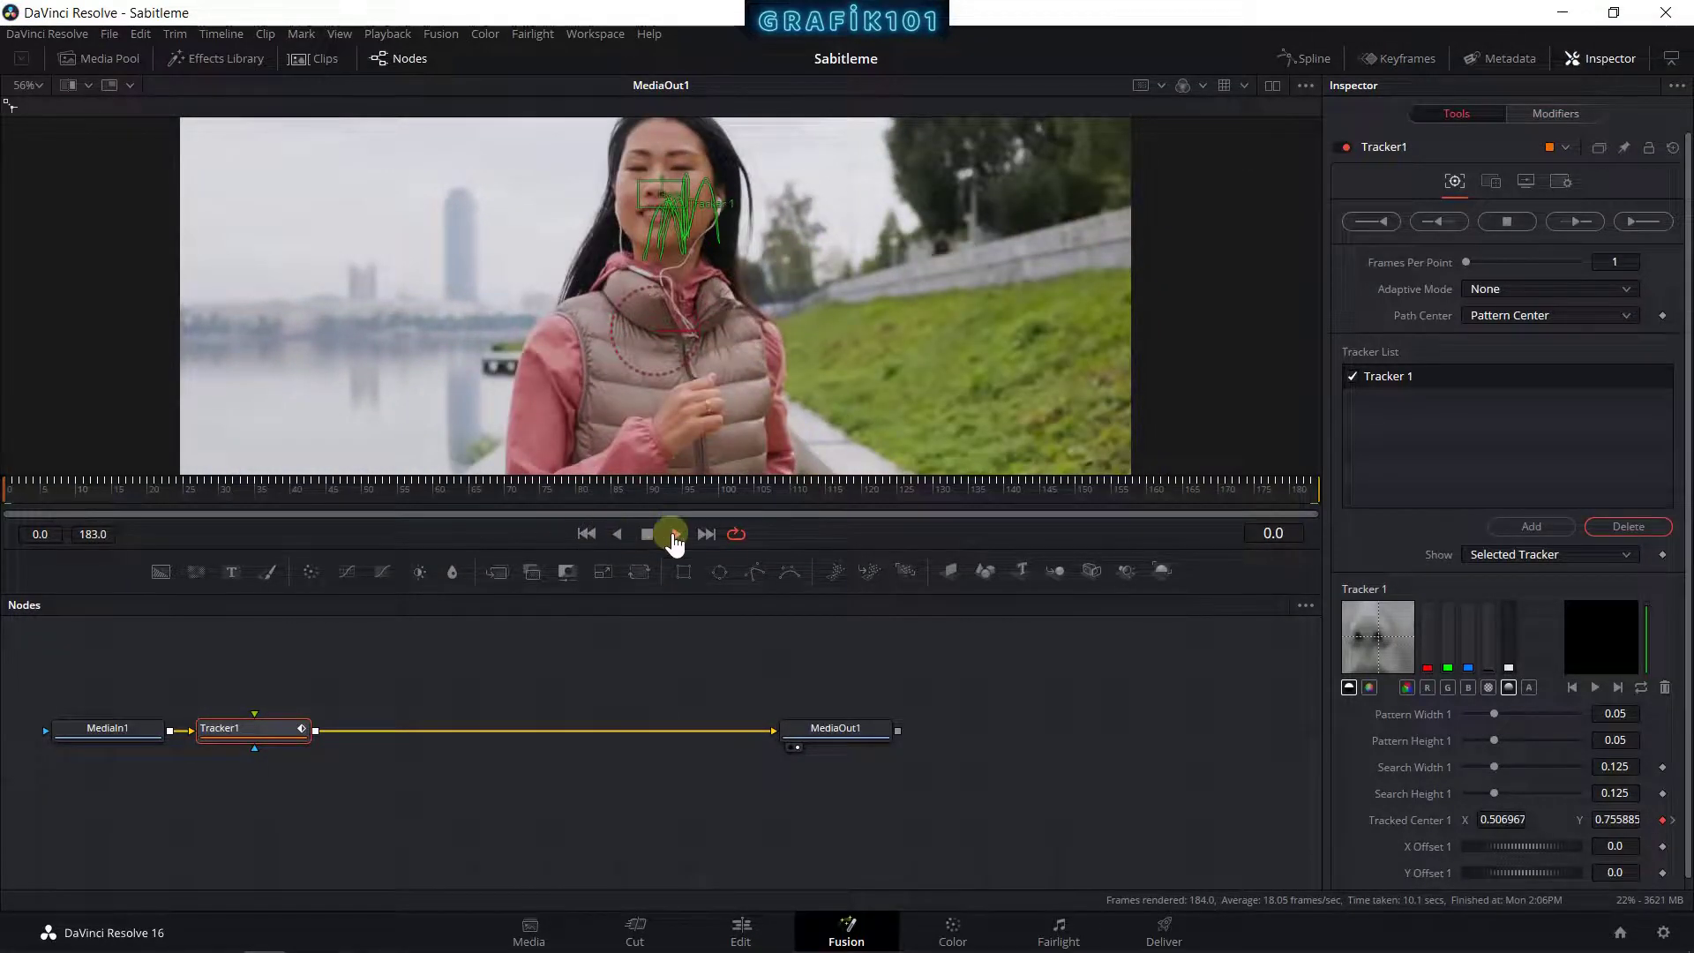
click(675, 534)
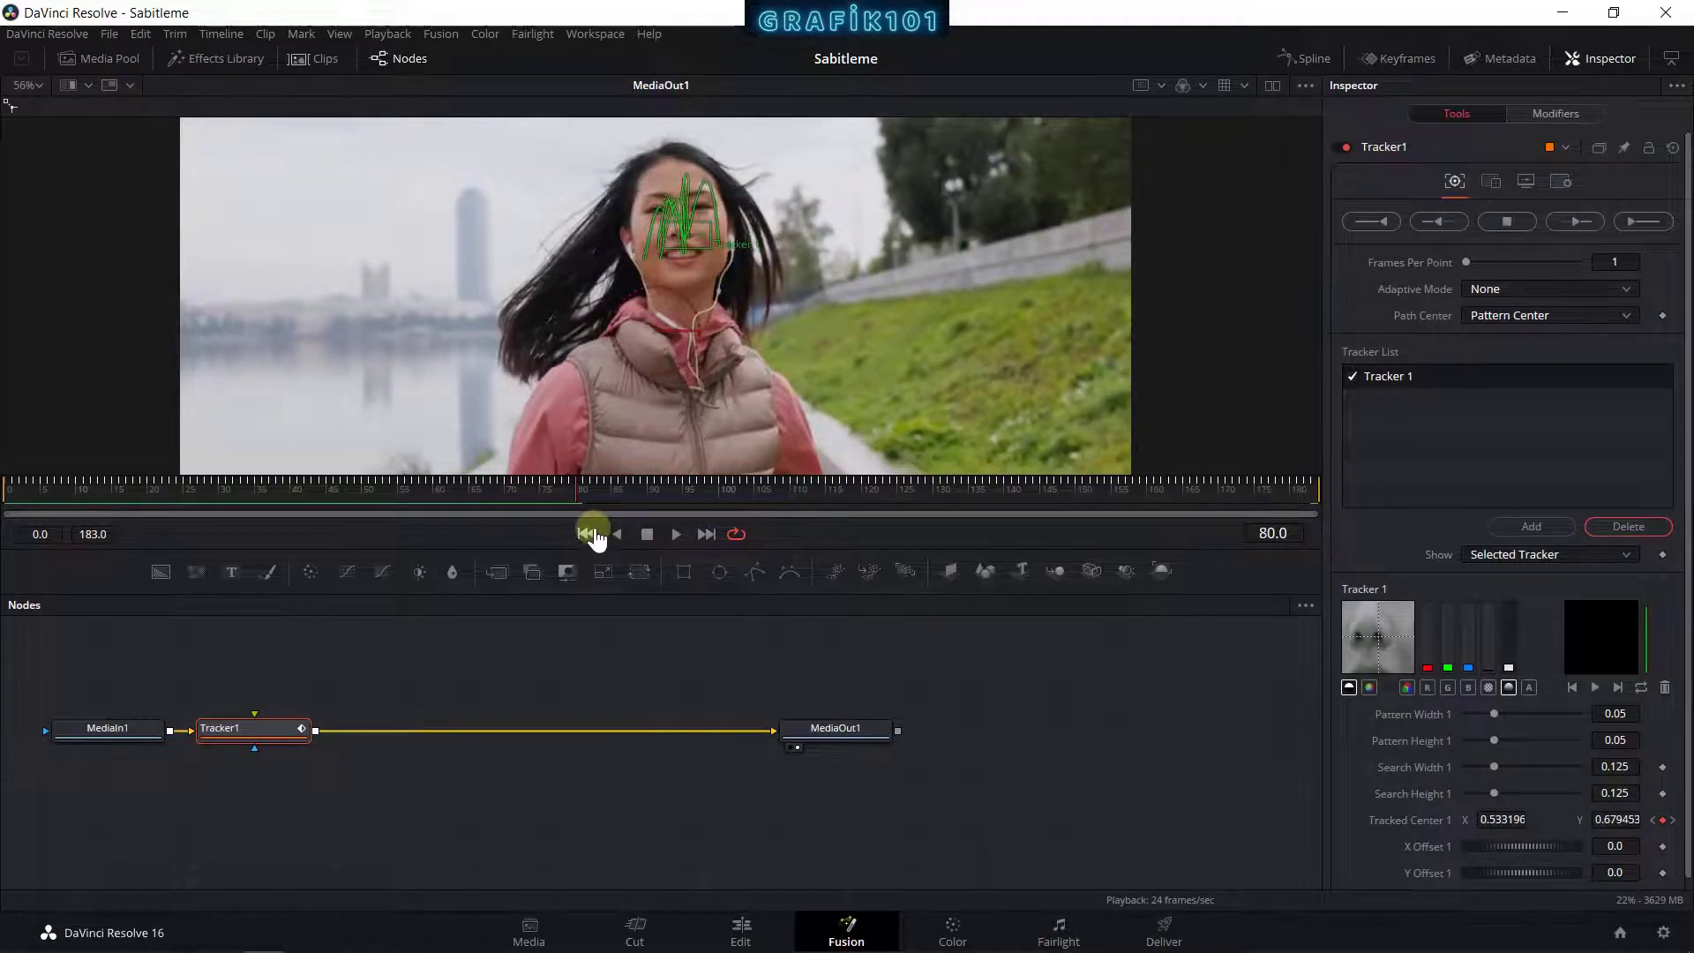
click(587, 534)
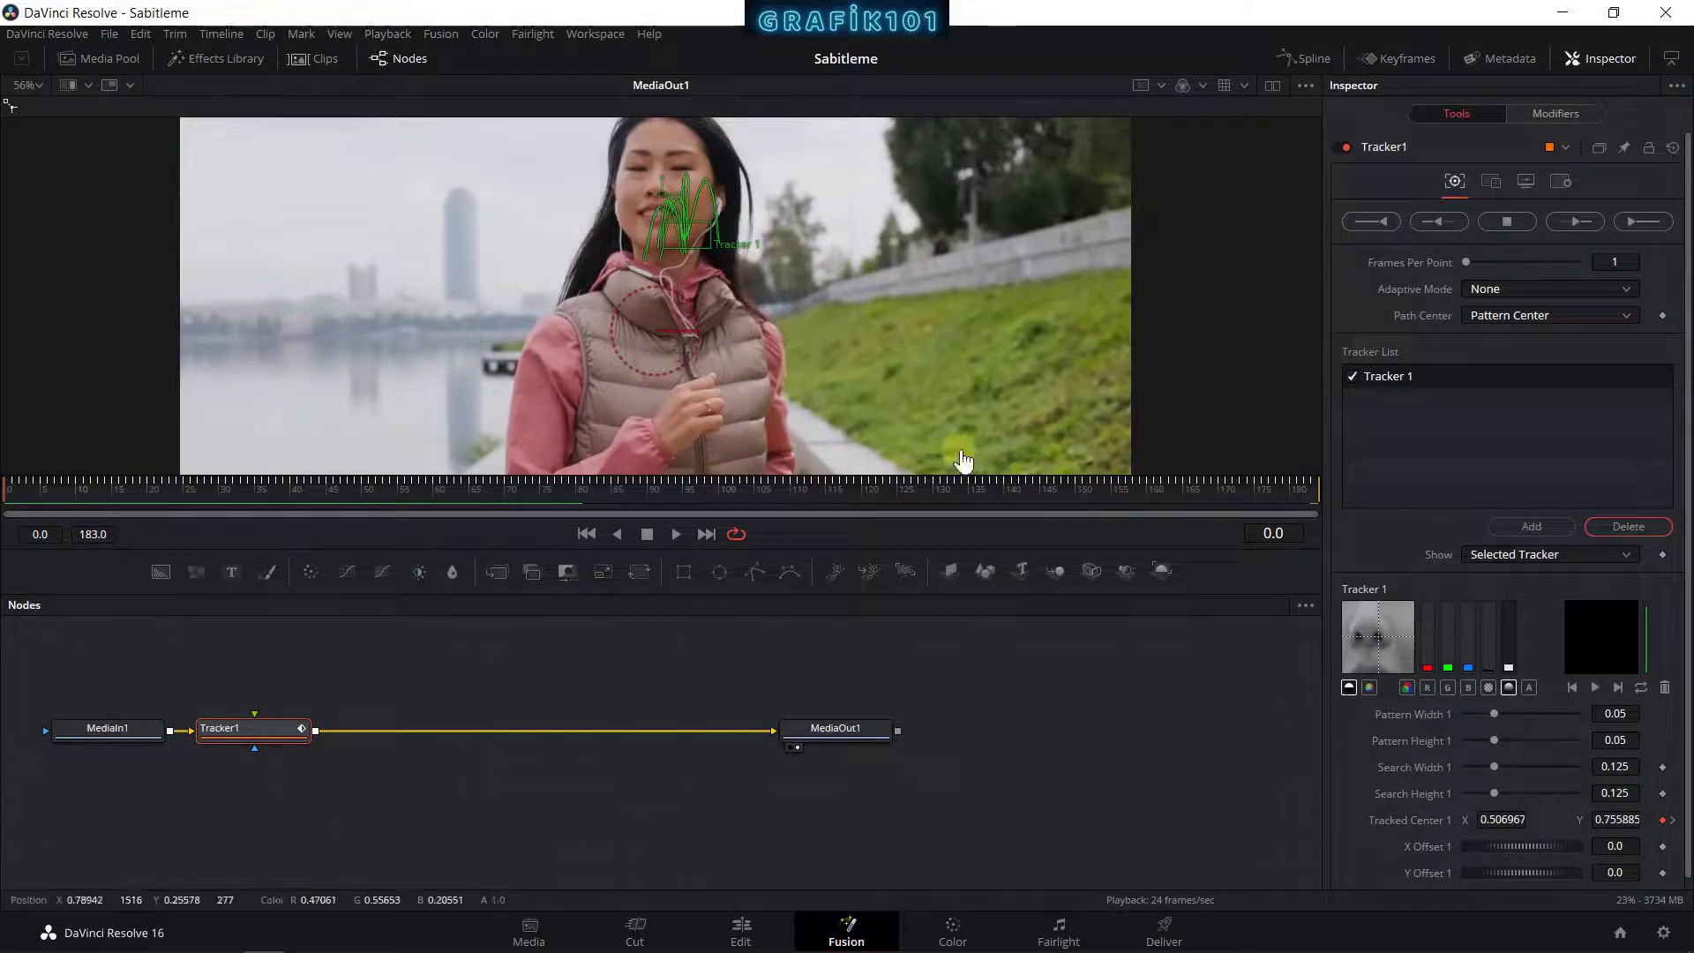
Step: Set Tracker1's Operation to Match Move in the Inspector's Operation tab
click(1490, 182)
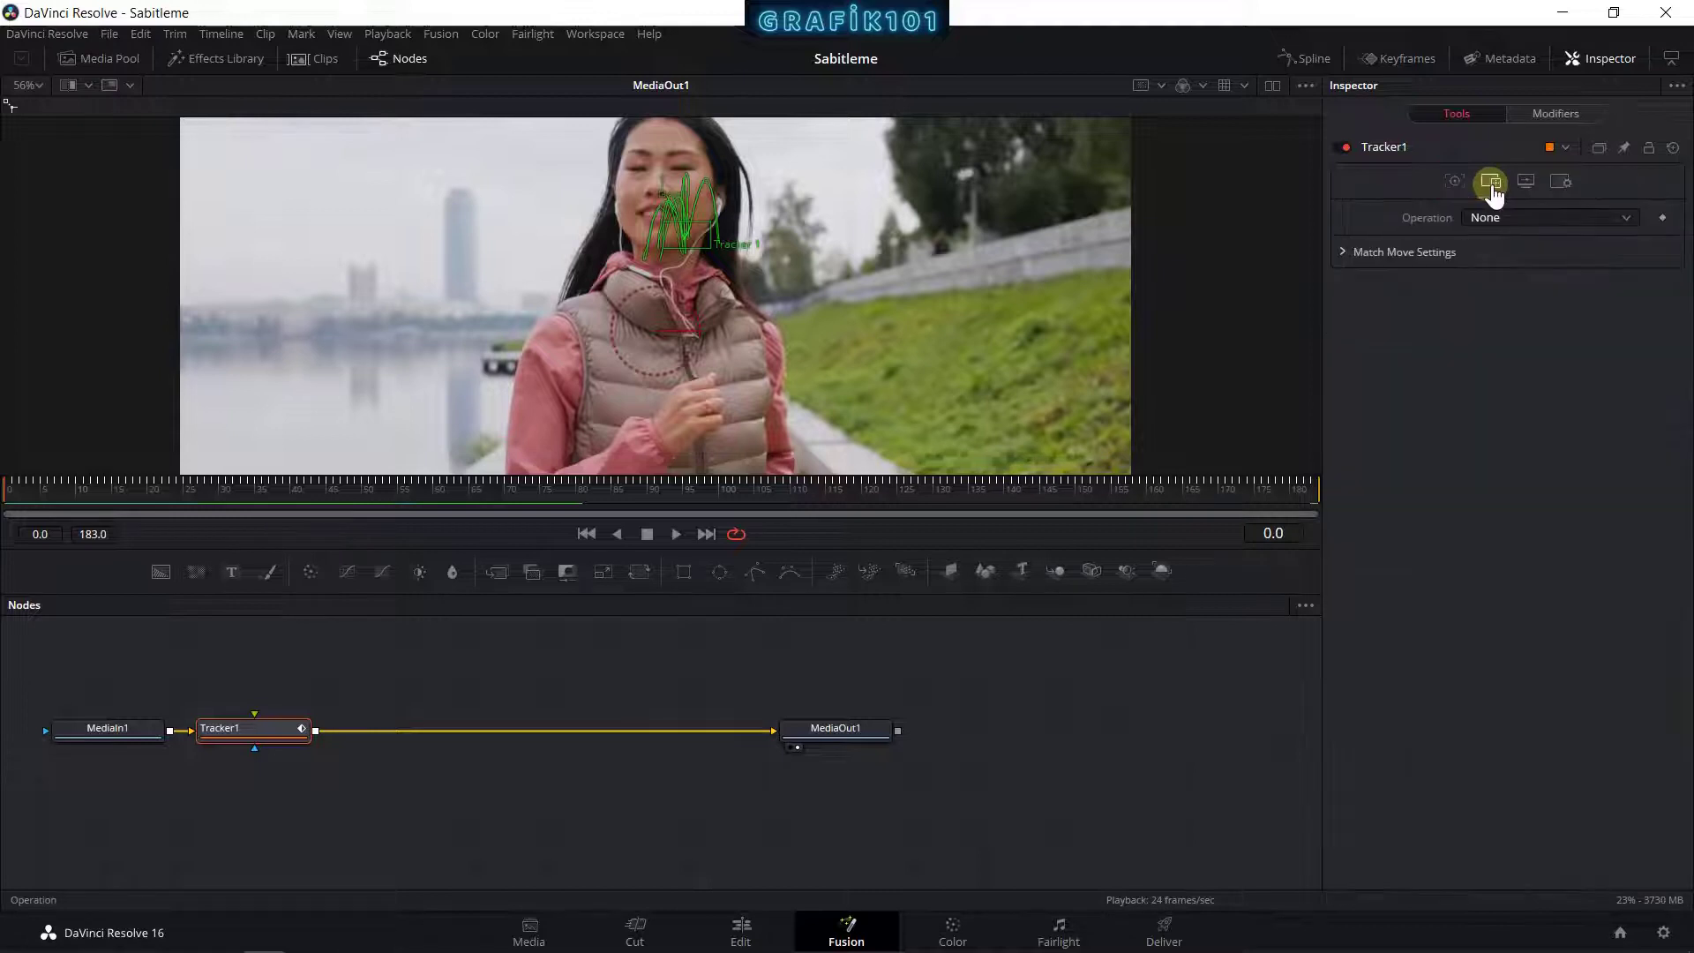
click(1497, 221)
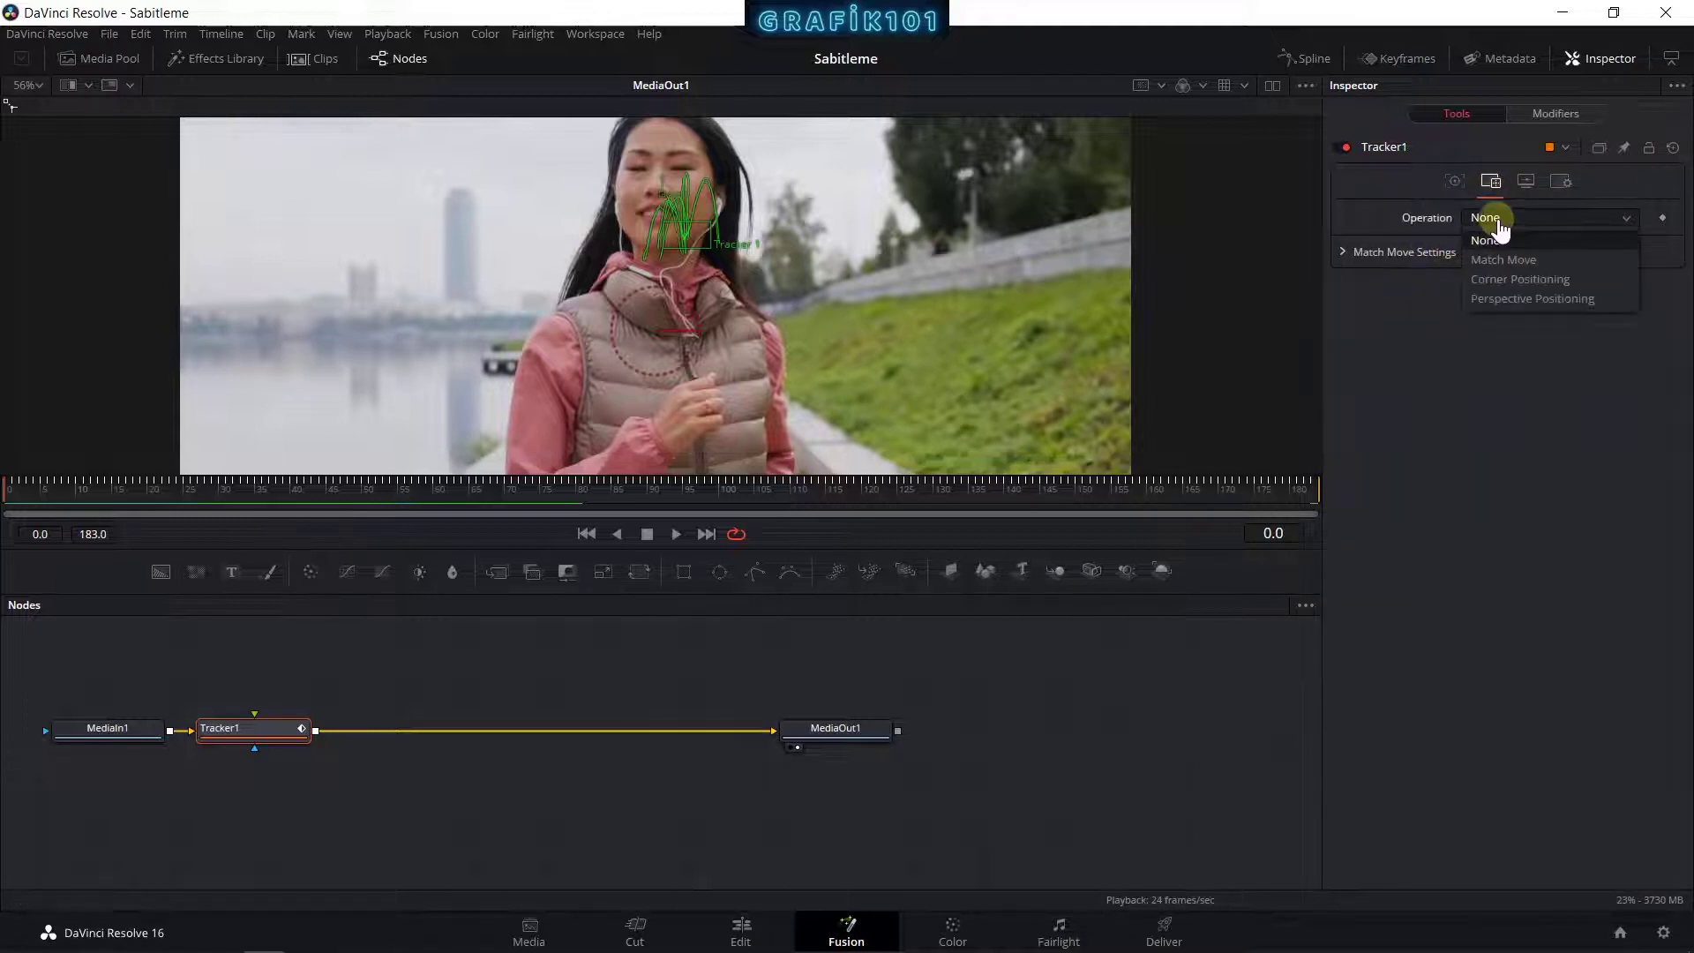
click(1491, 260)
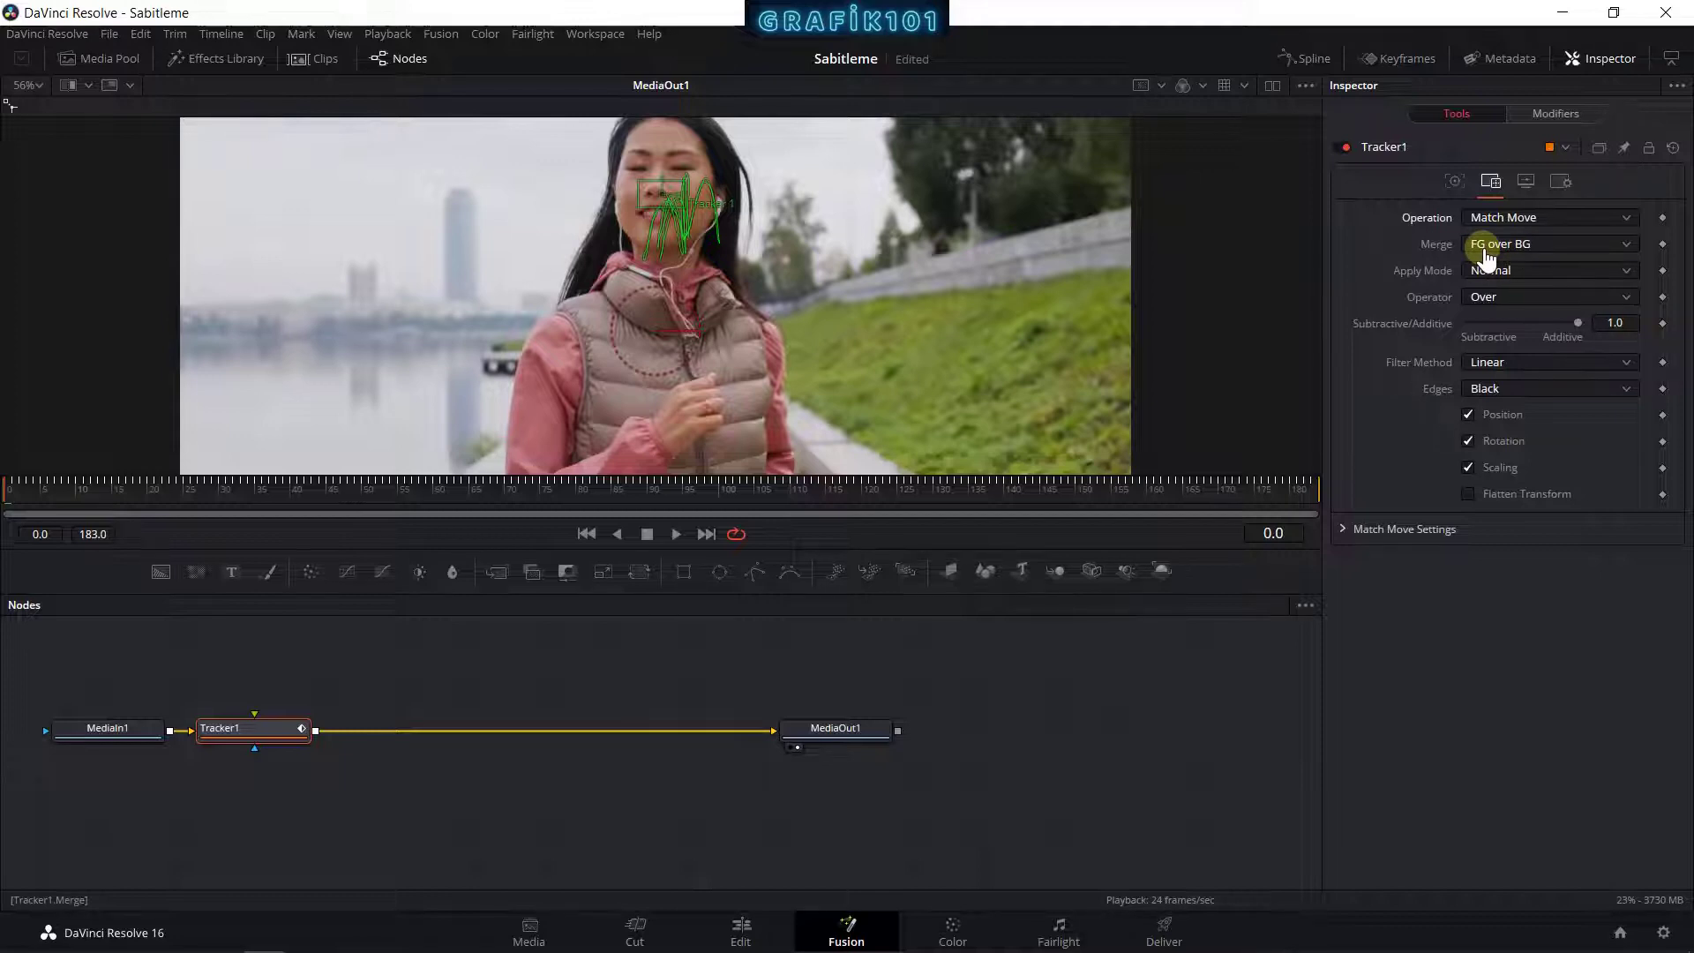
Step: Set Tracker1's Merge to FG only and fit the image in the viewer
click(1500, 252)
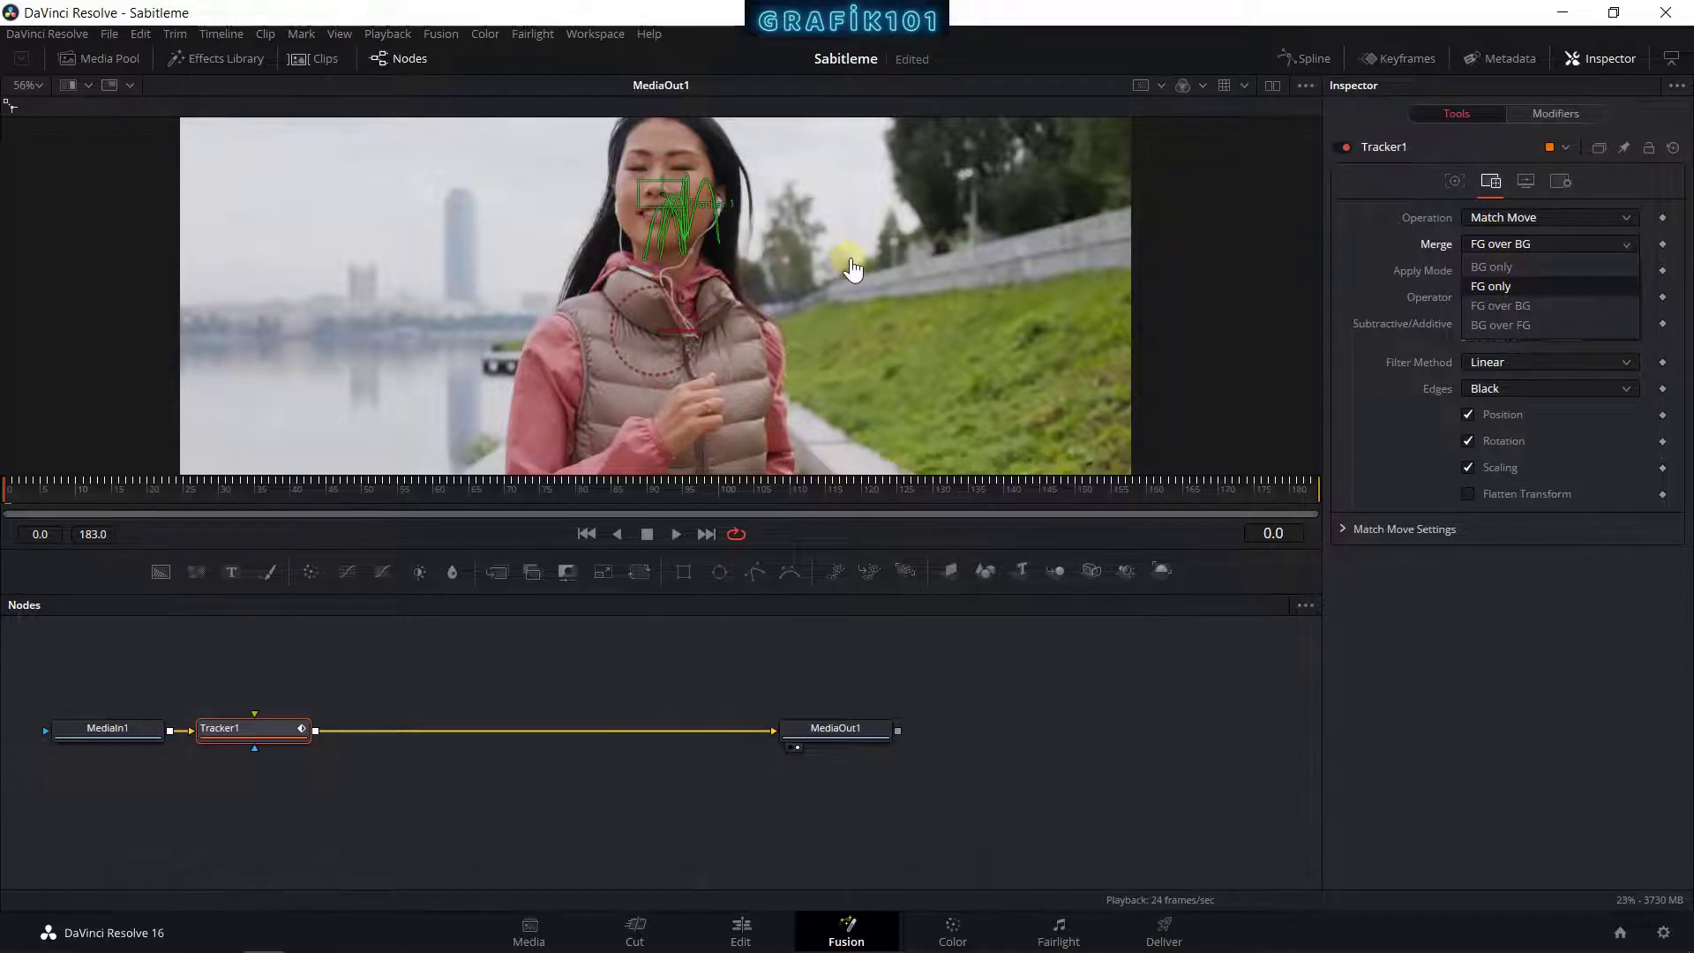
click(1499, 287)
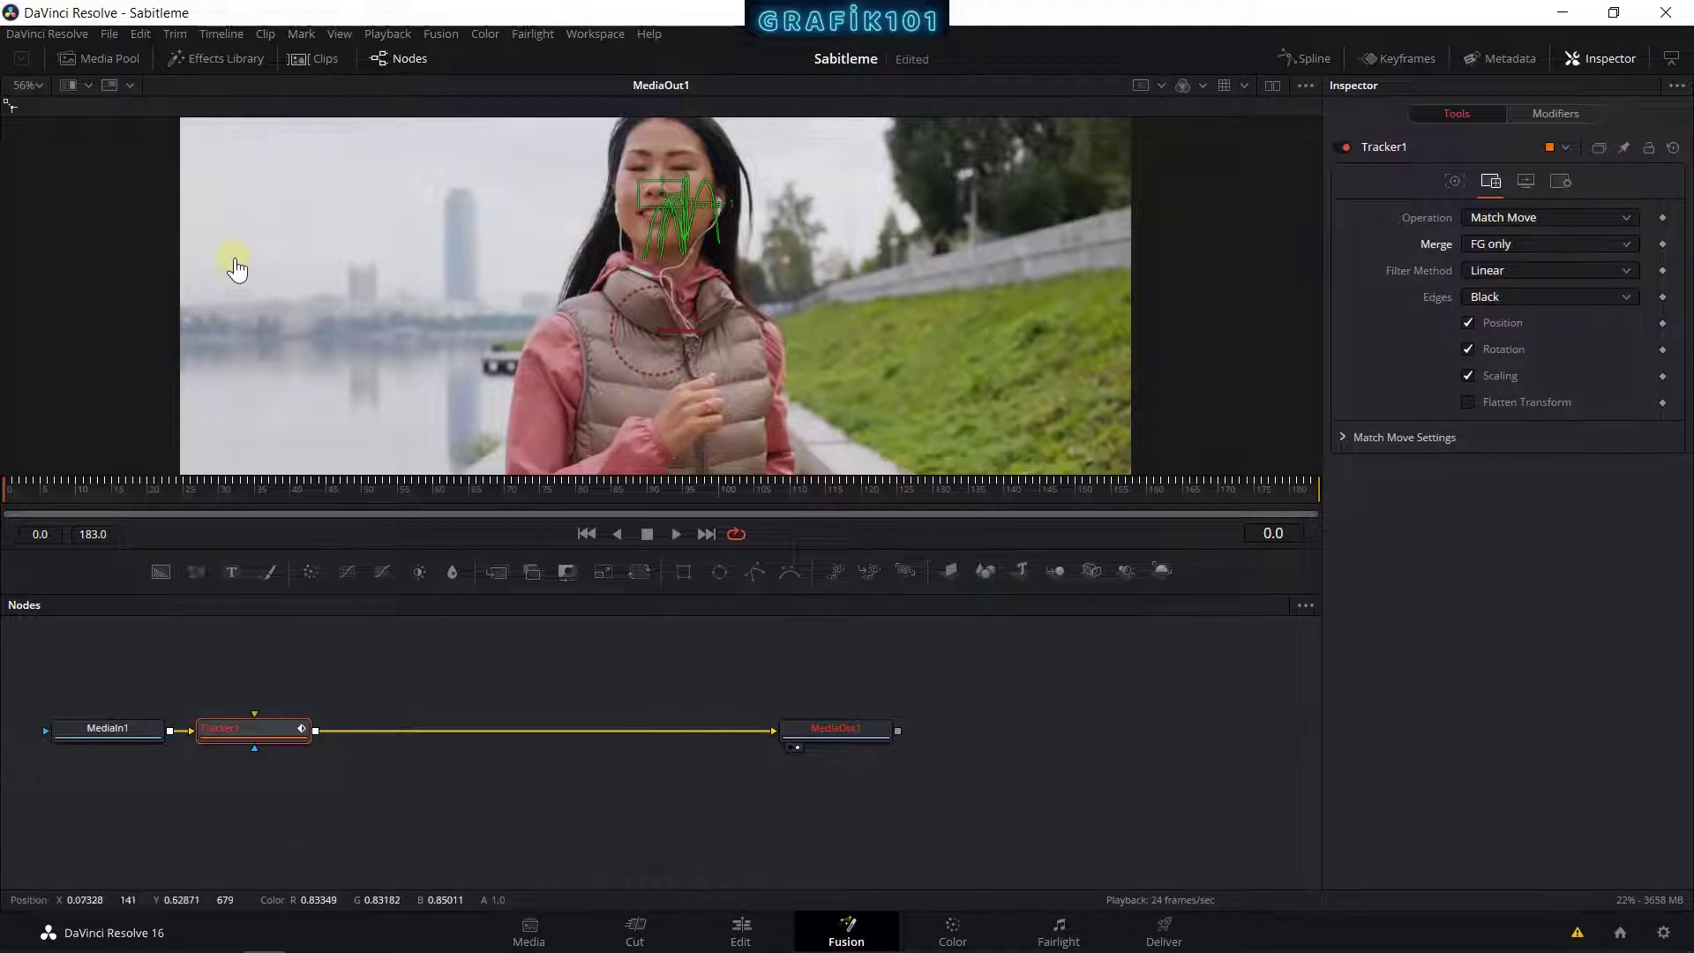
click(36, 85)
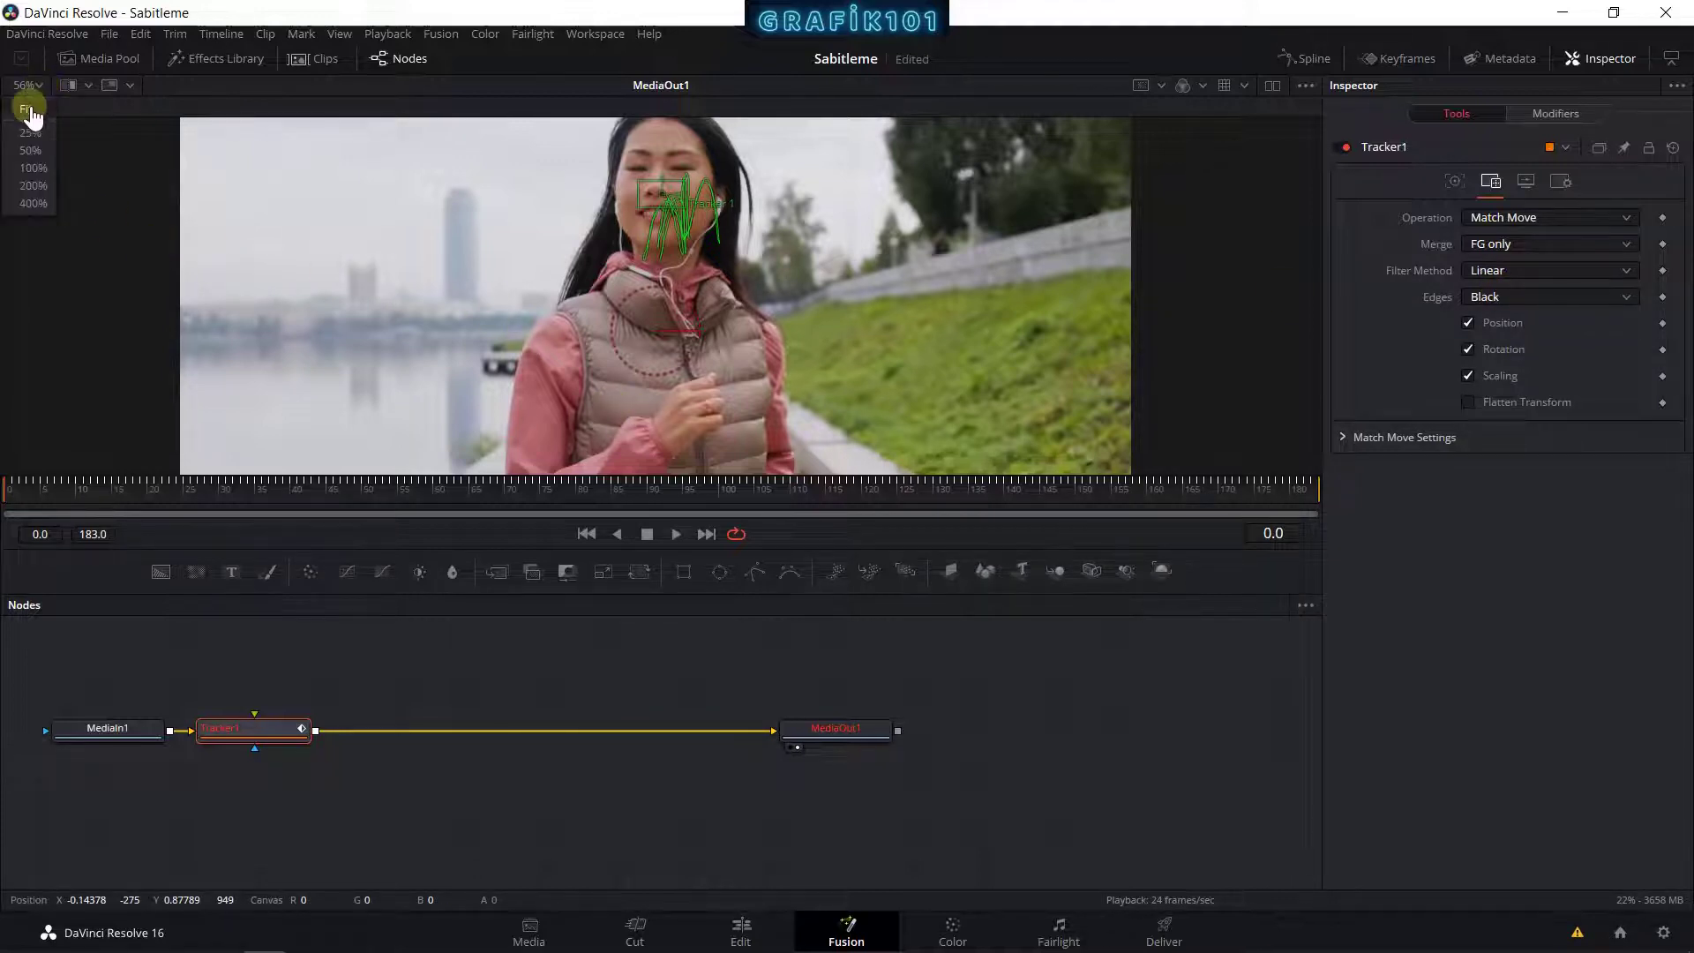
click(26, 109)
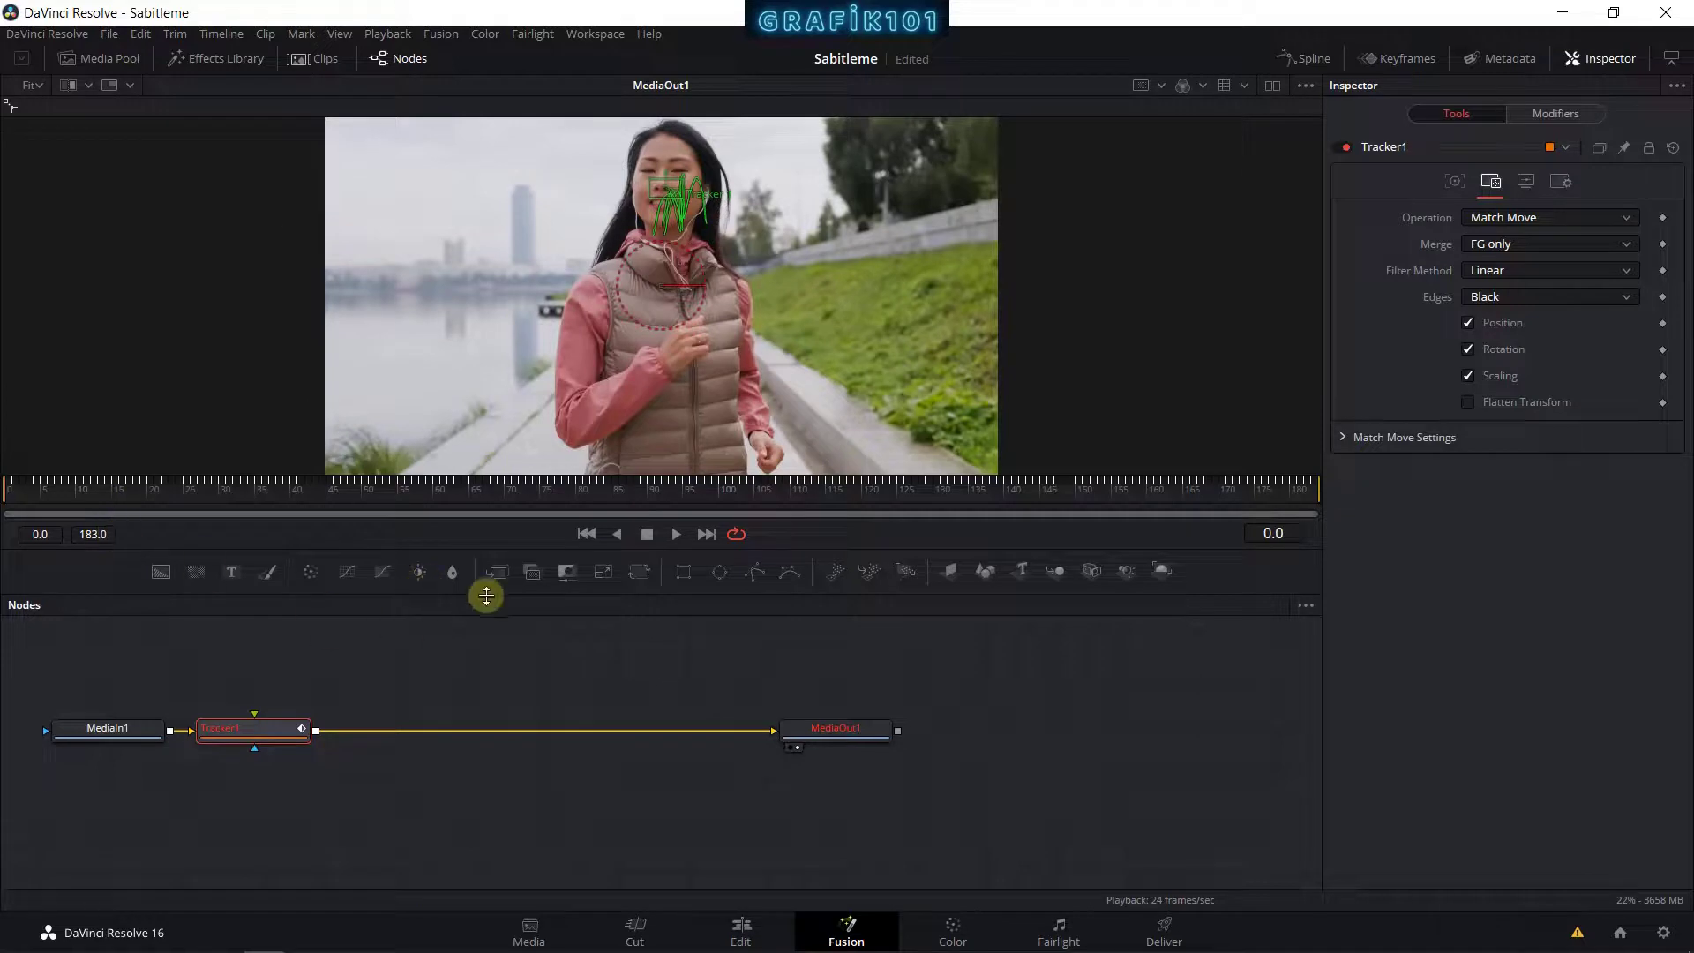
Step: Save and play back the FG-only match move, stopping around frame 69
key(ctrl+s)
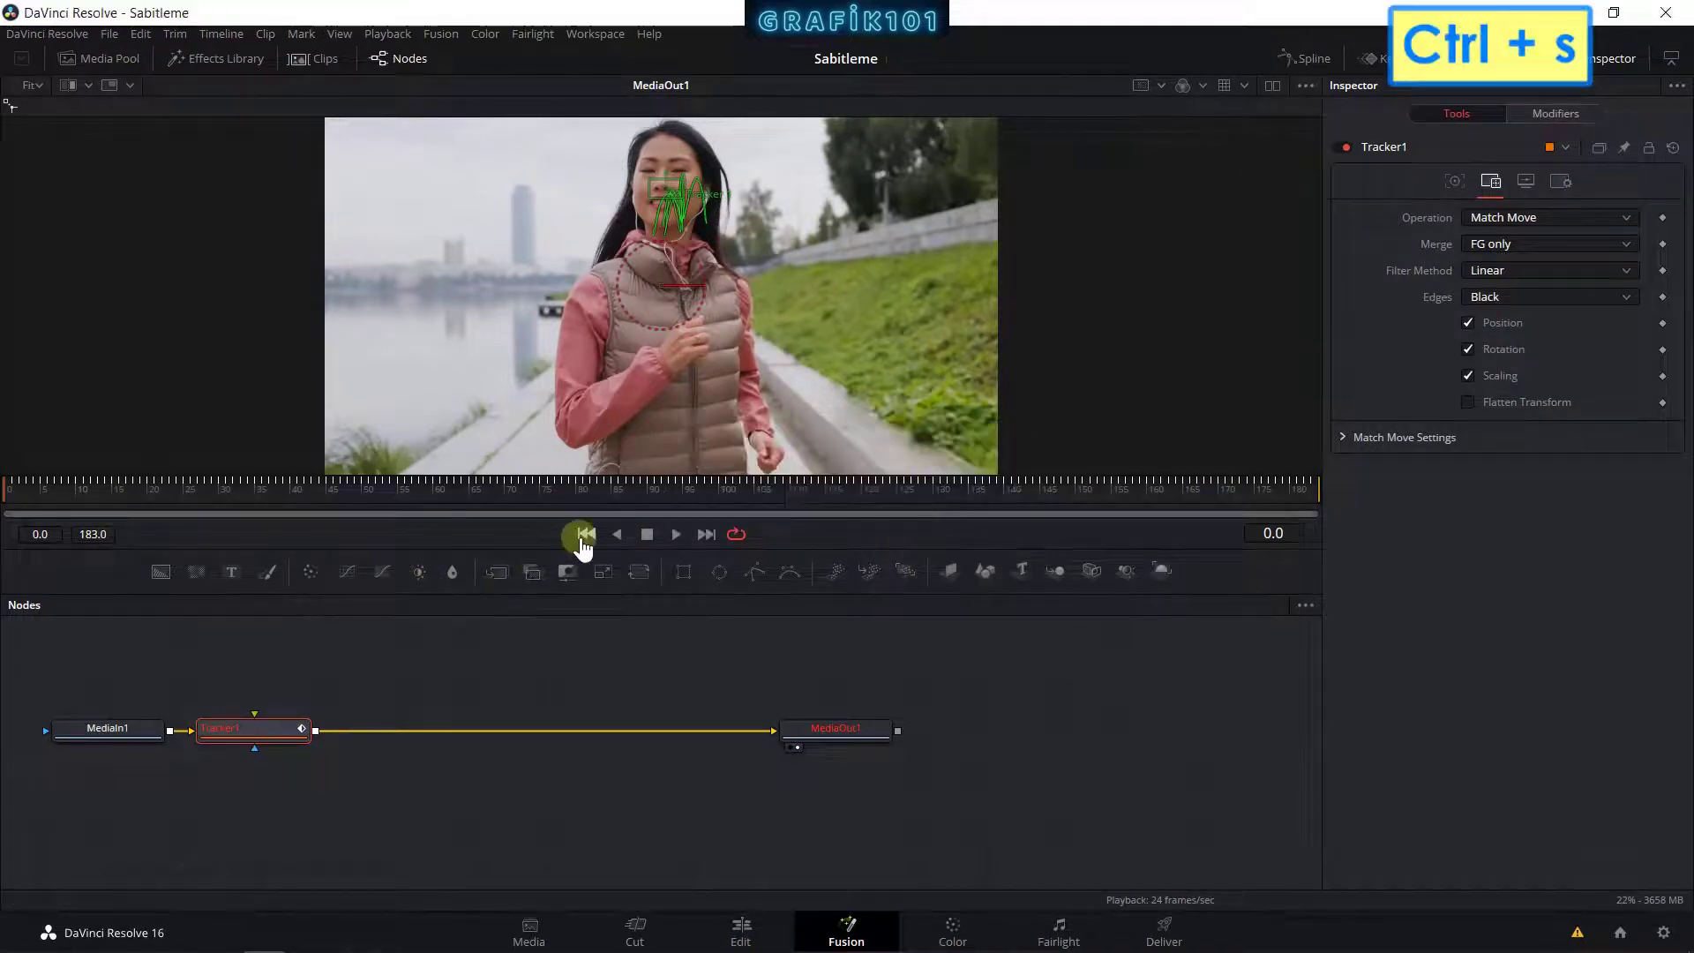
click(676, 534)
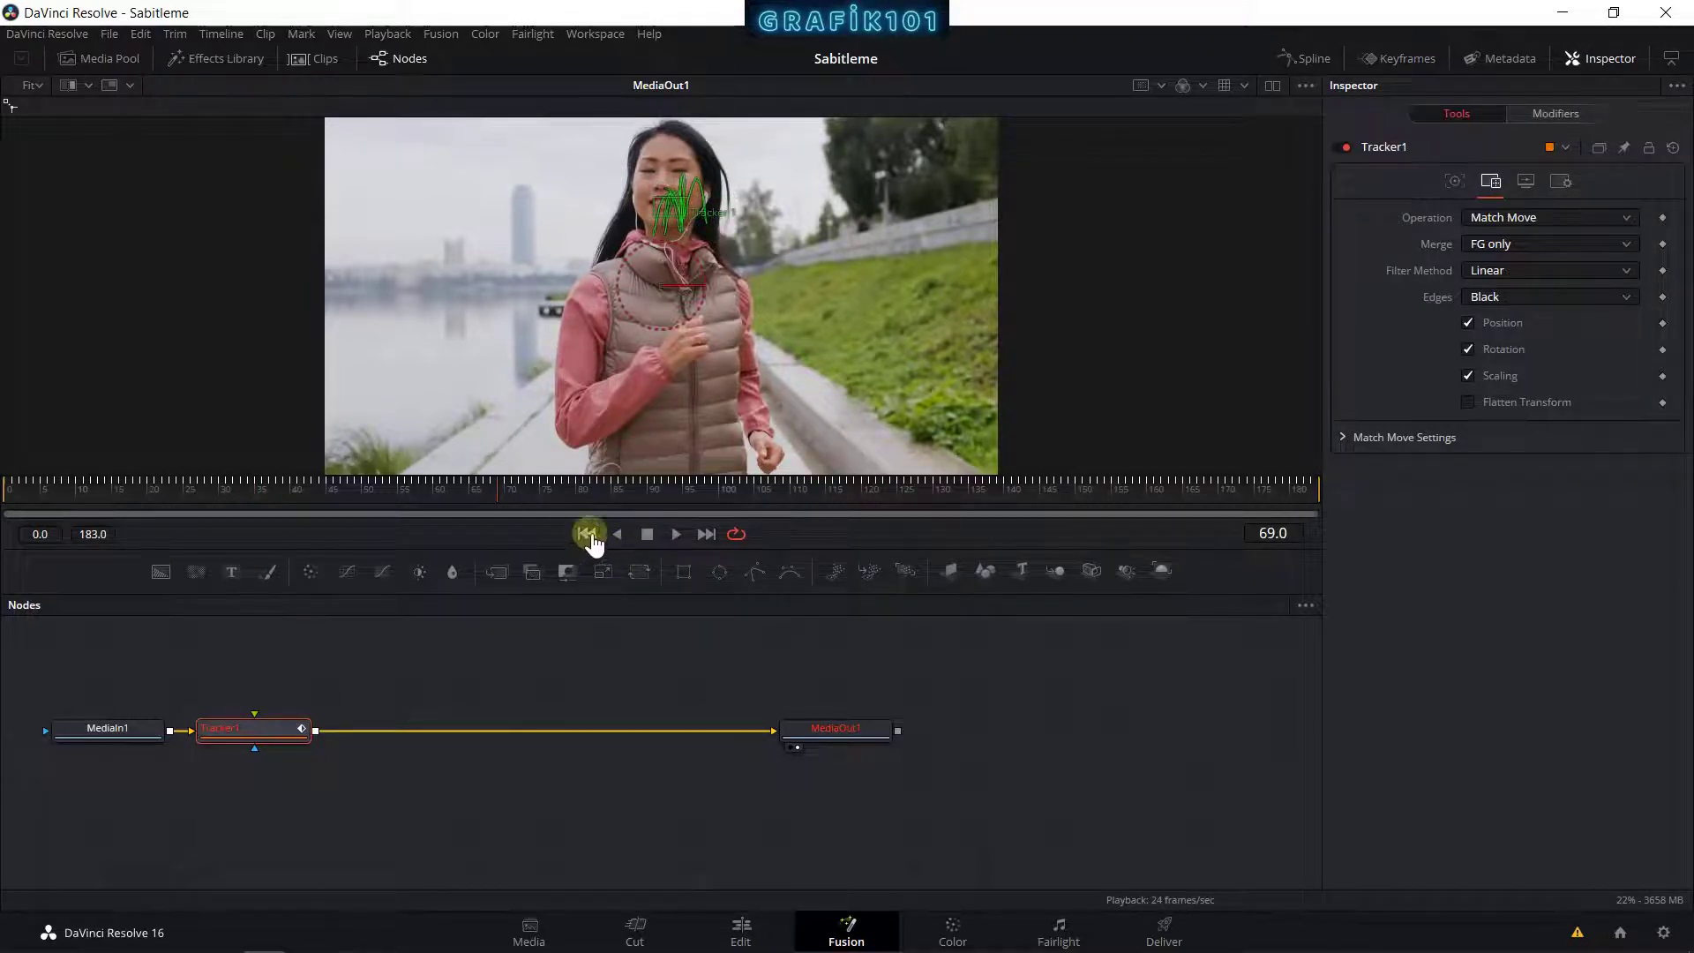
drag(659, 226, 685, 321)
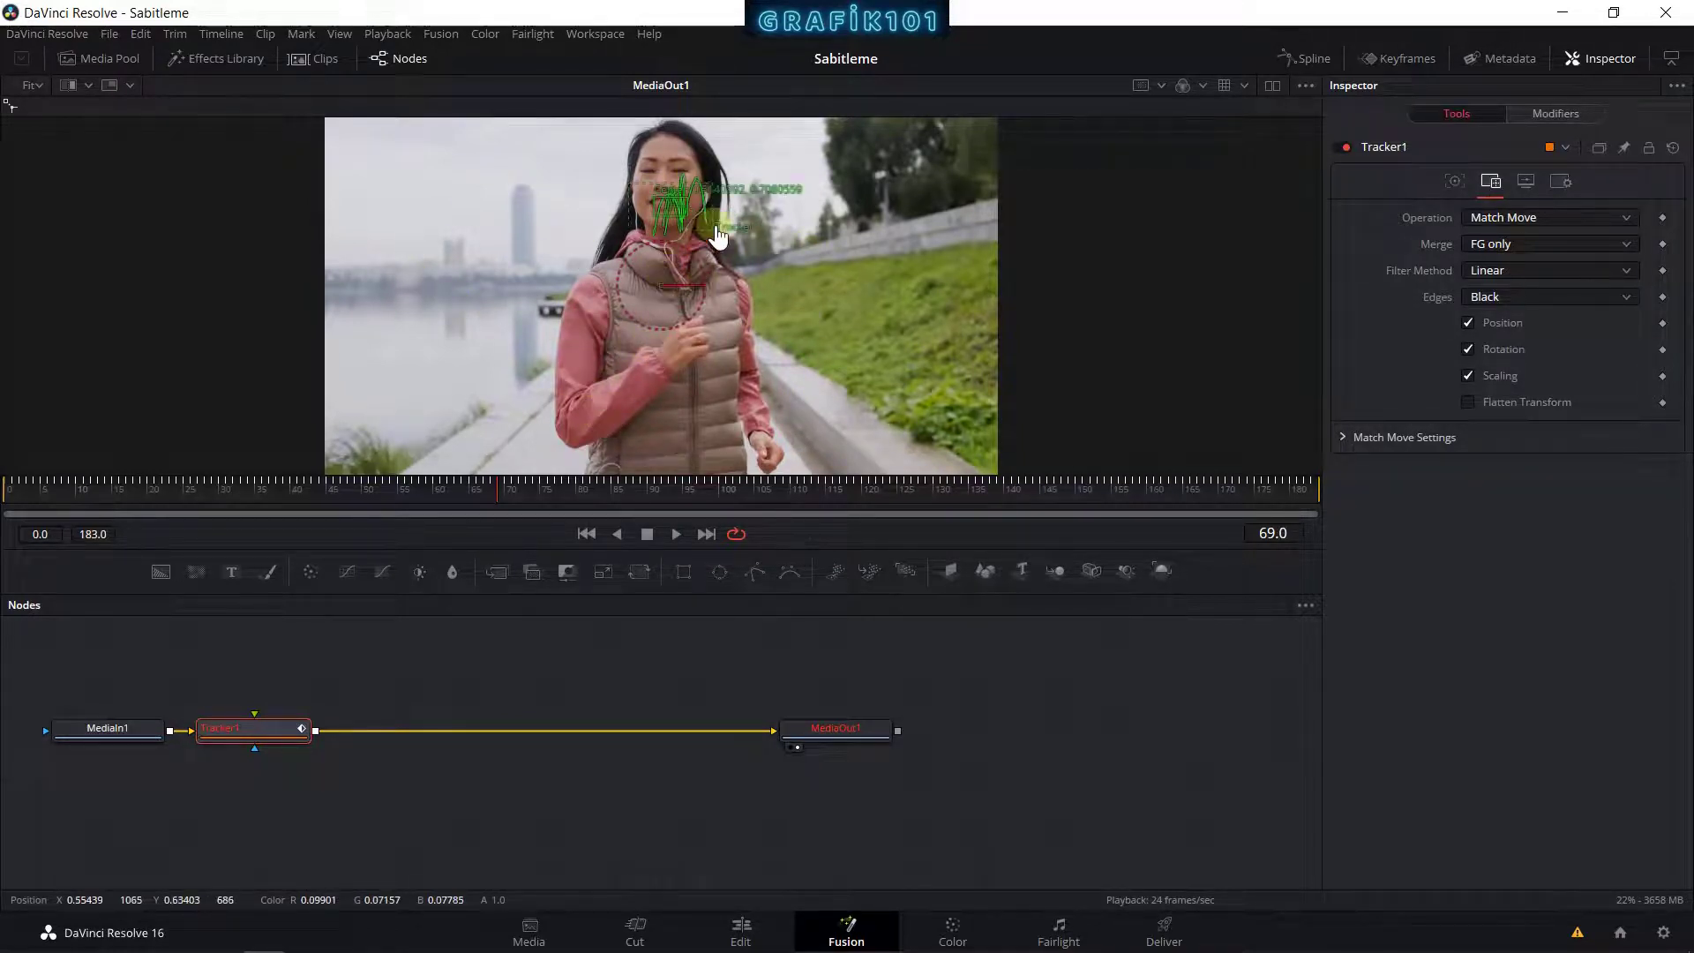
Step: Switch Merge to BG only and play from the start, stopping at frame 117 to see checkered edges
click(1477, 247)
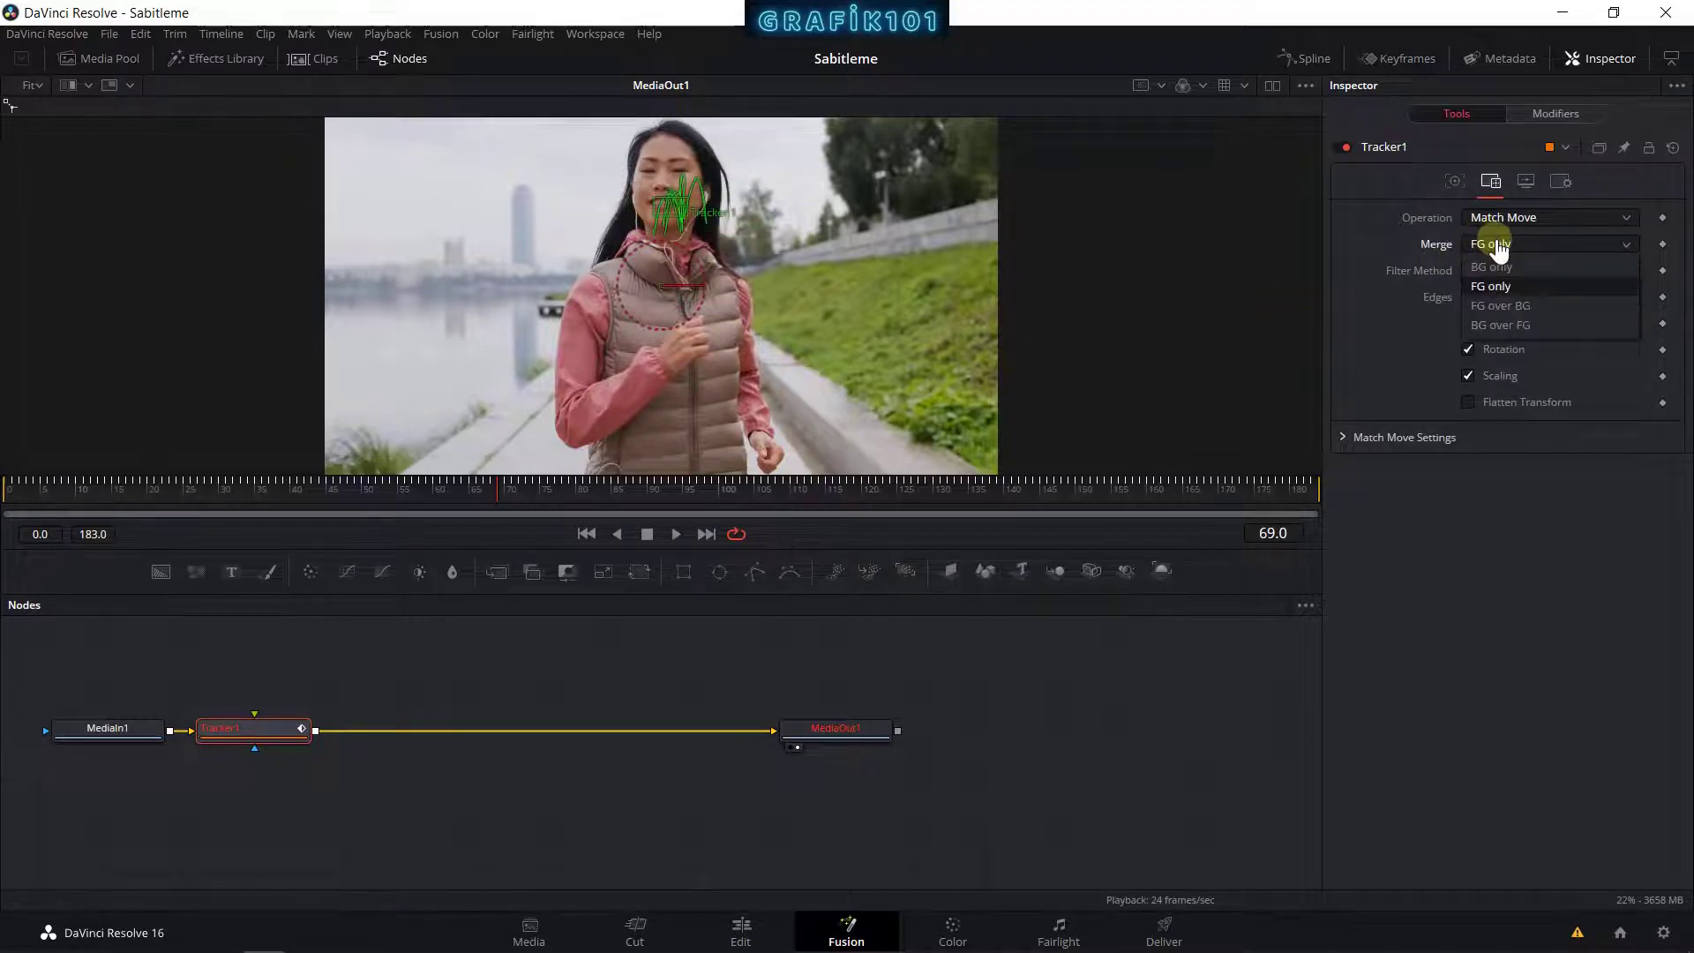
click(1490, 267)
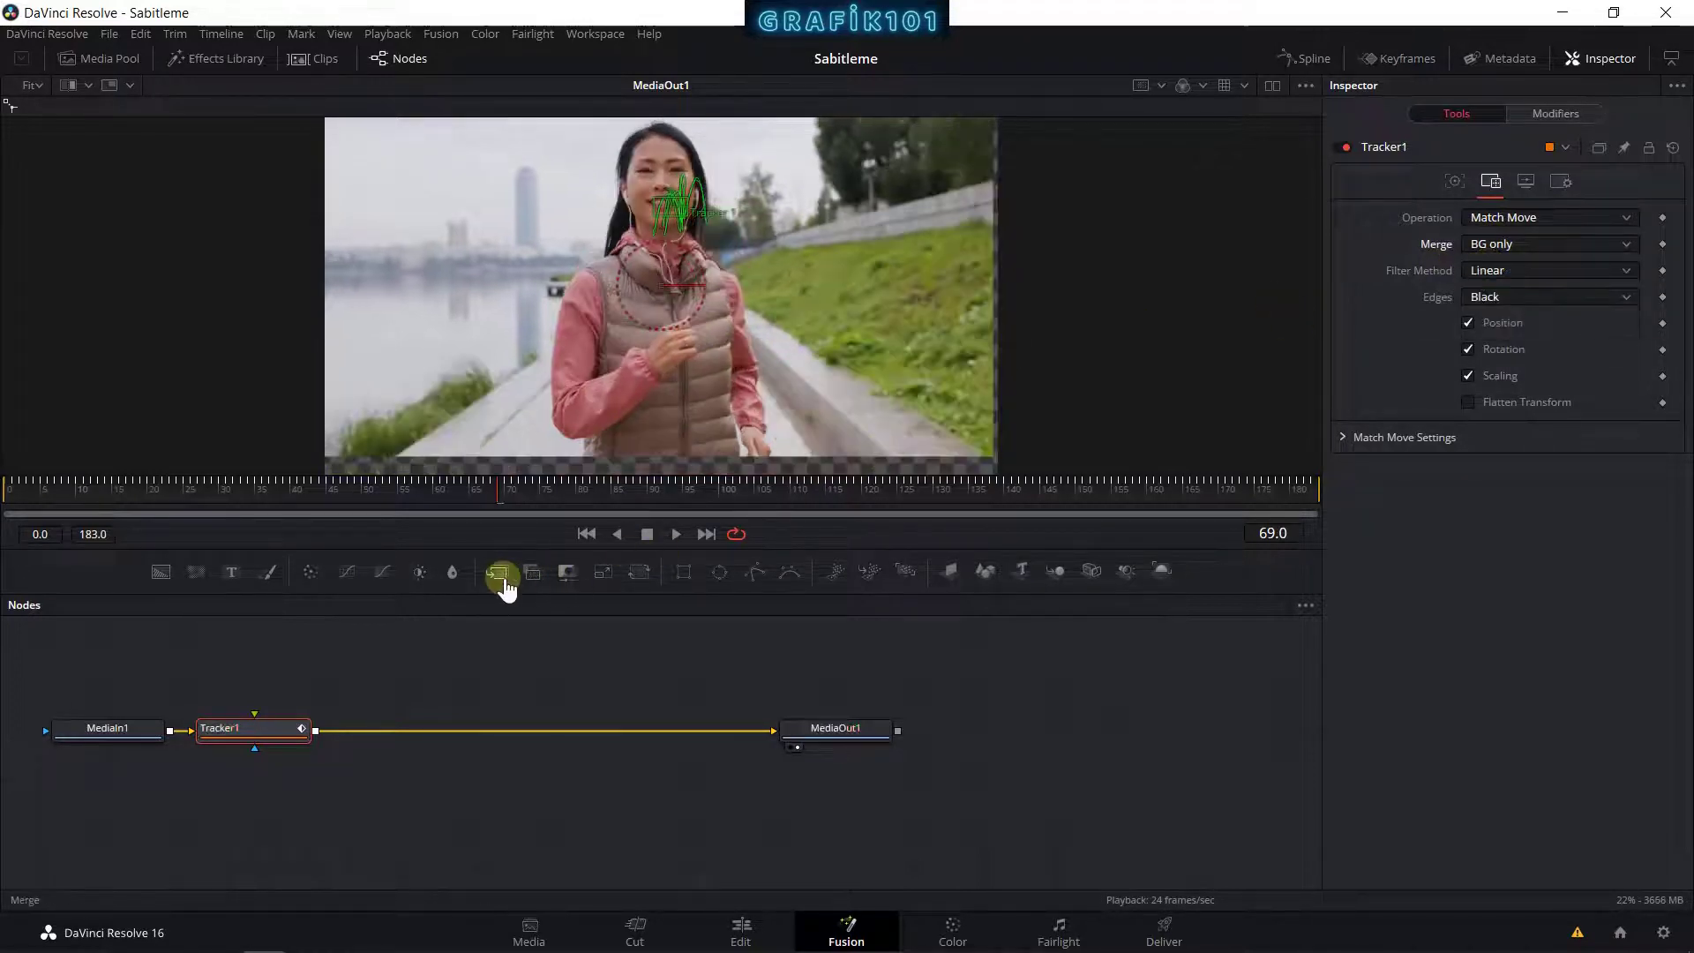
click(586, 535)
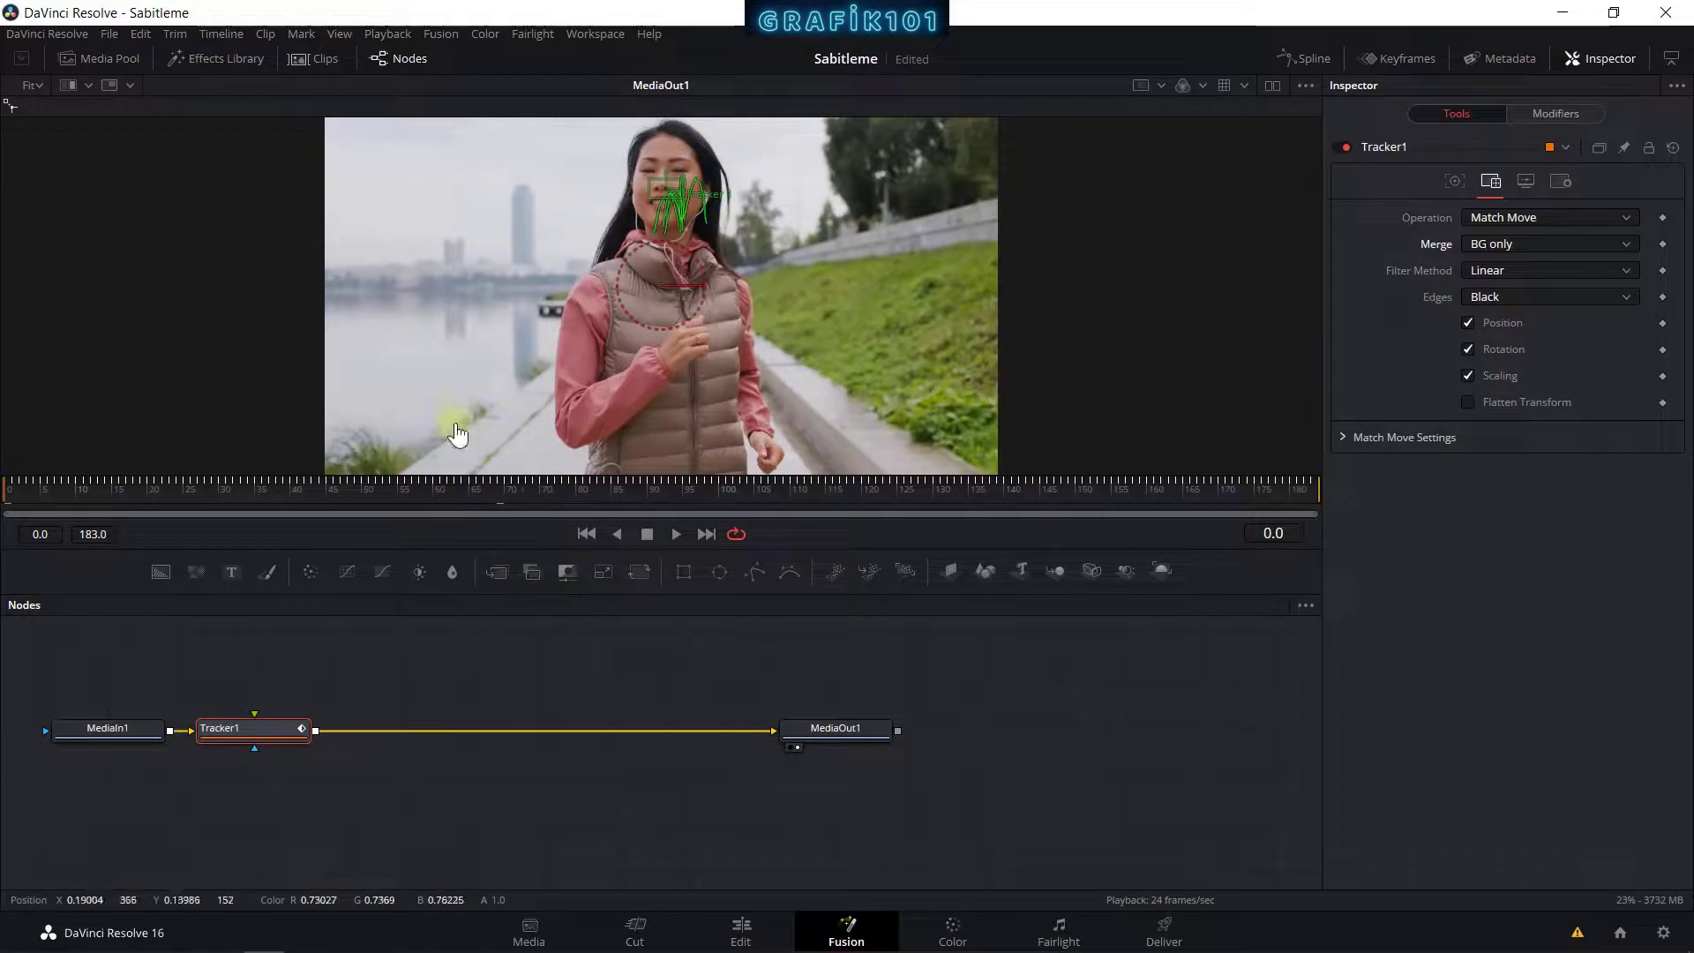
click(676, 535)
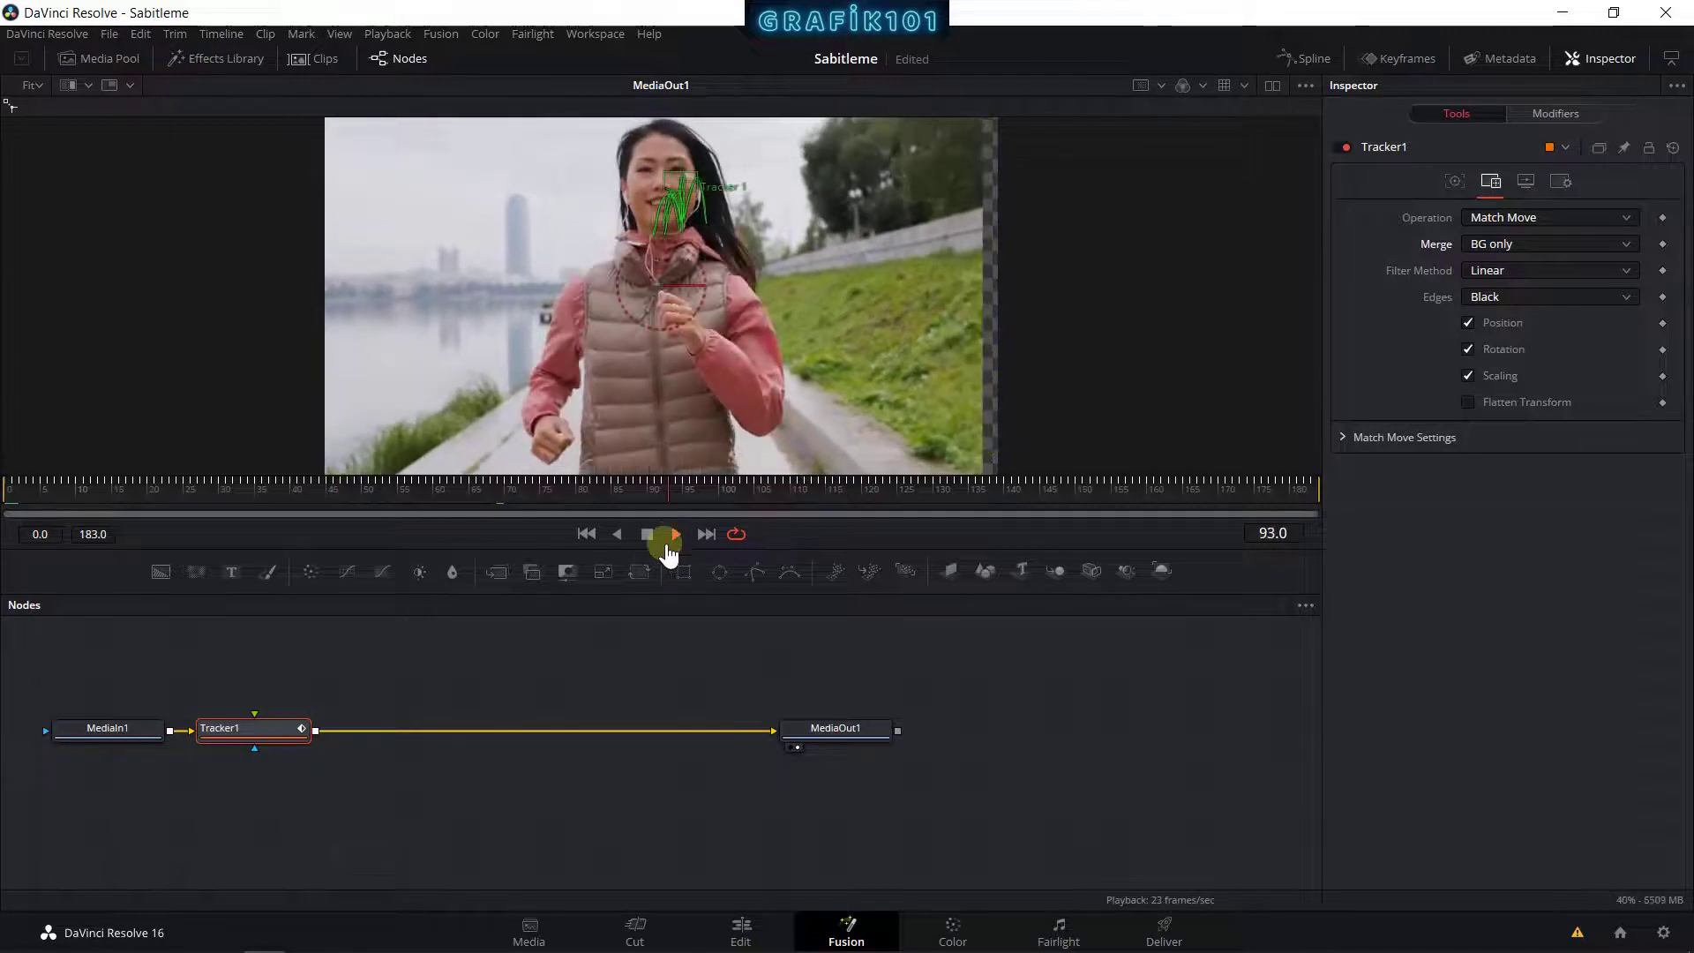
click(648, 537)
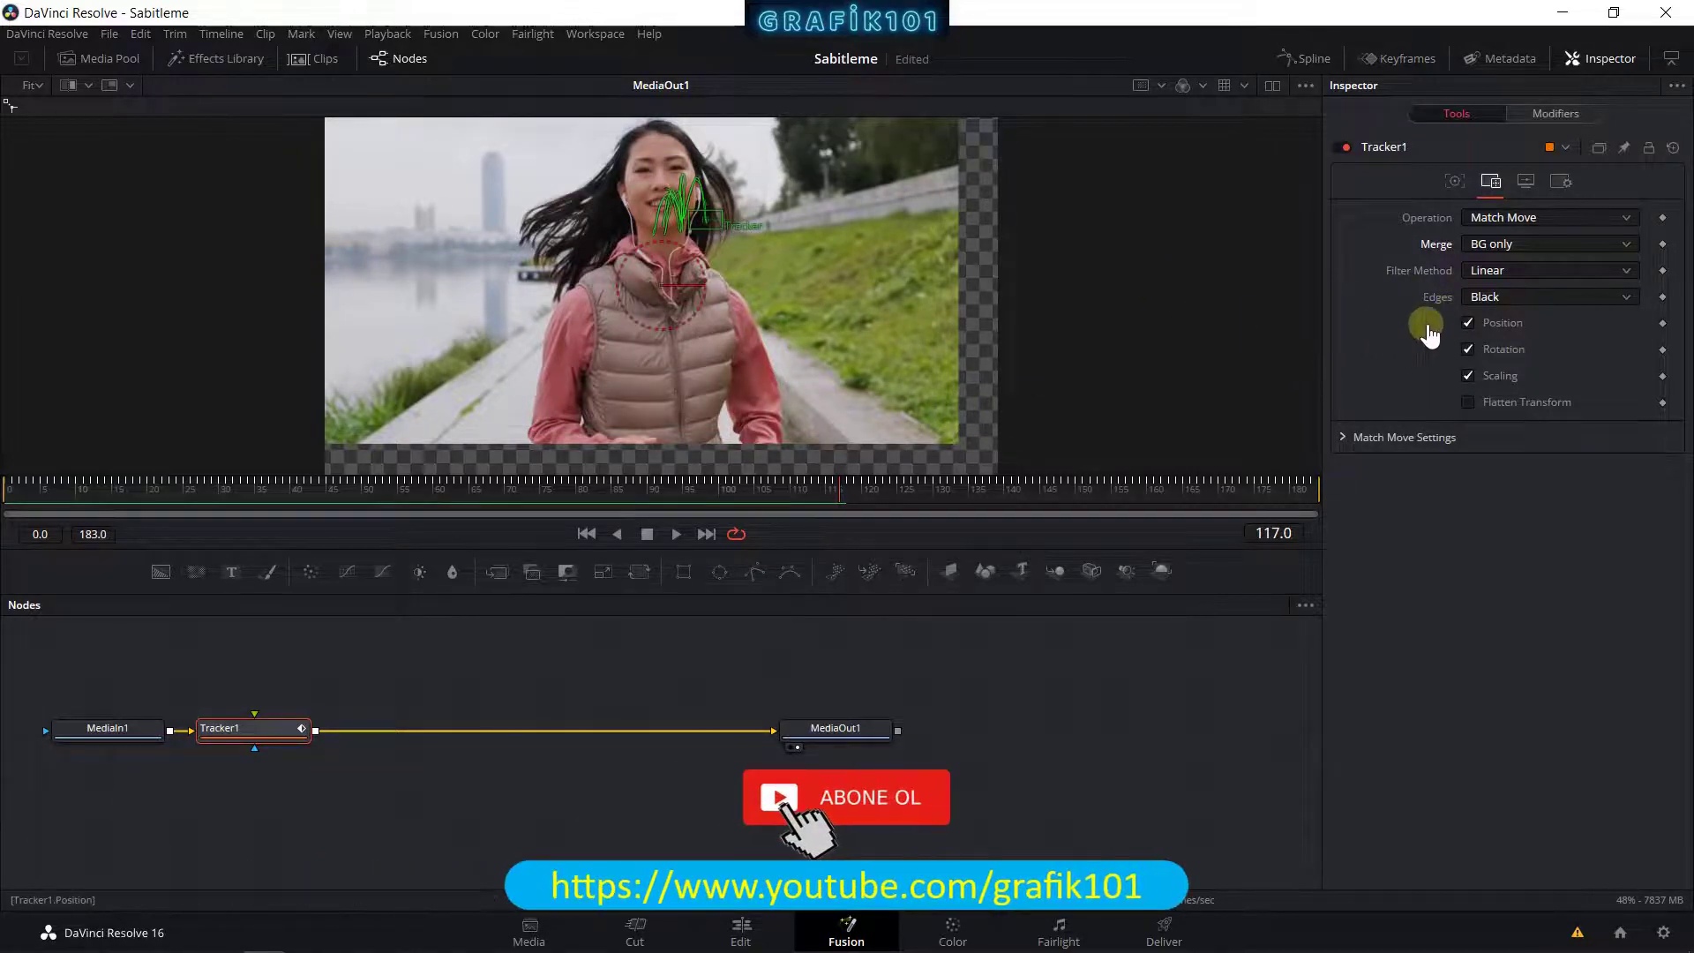
click(1511, 300)
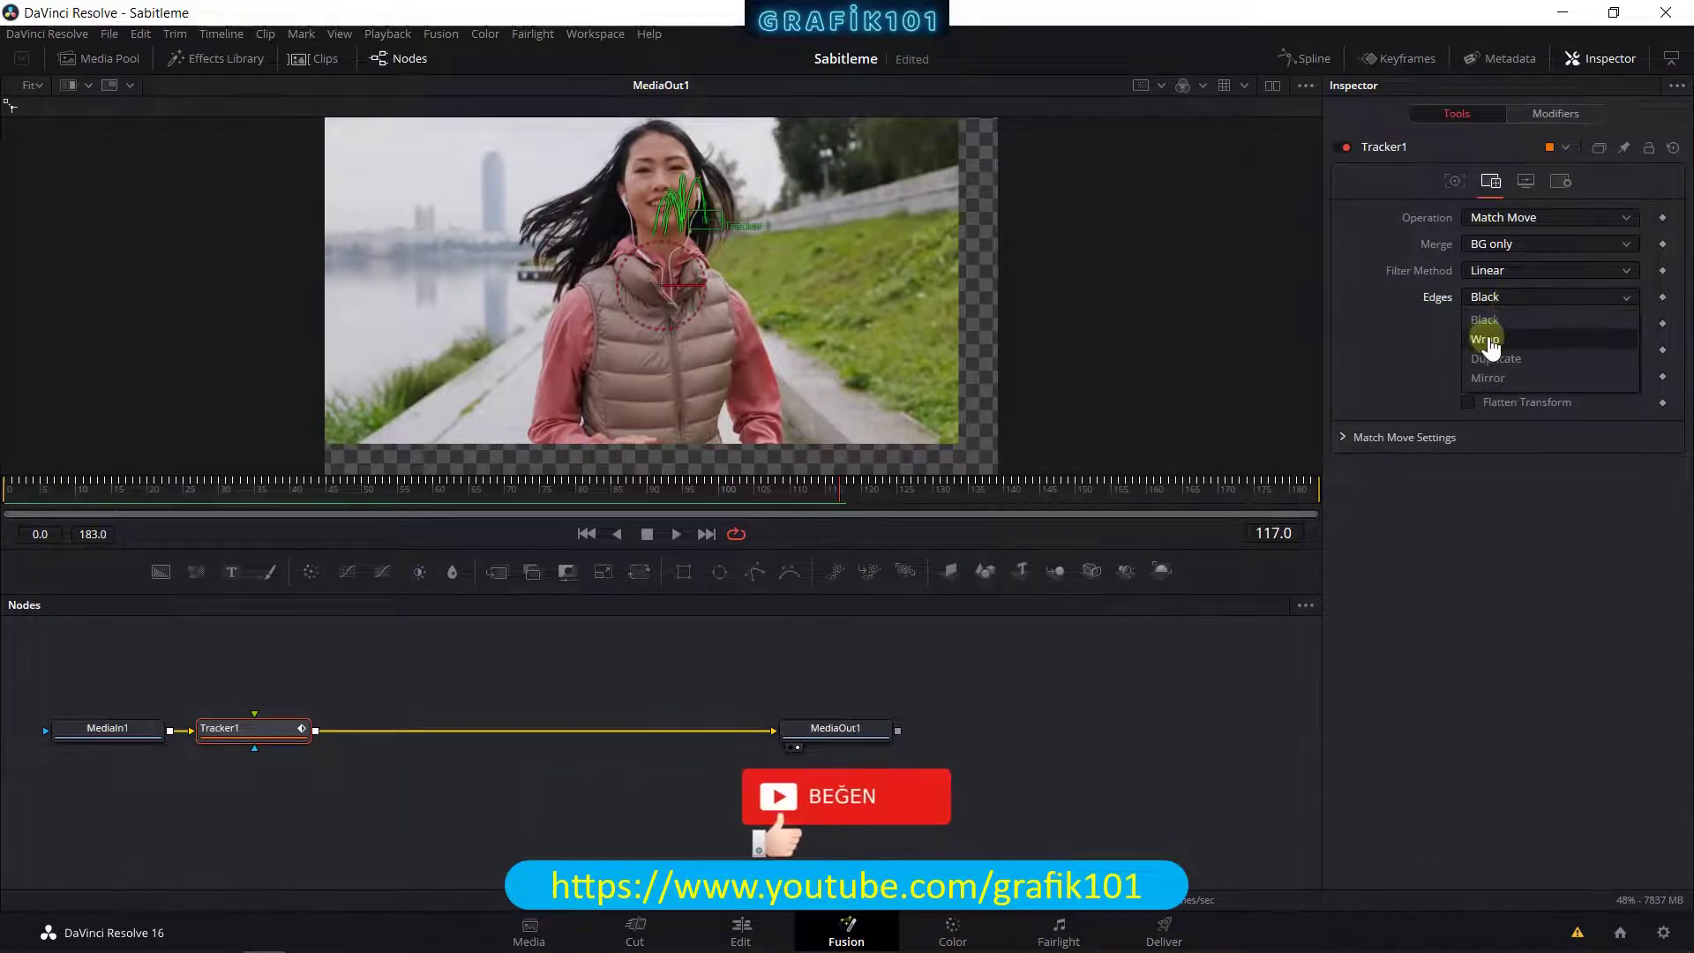
Step: Try Black, Wrap and Duplicate edge fills, previewing the result on the Edit page
click(1490, 323)
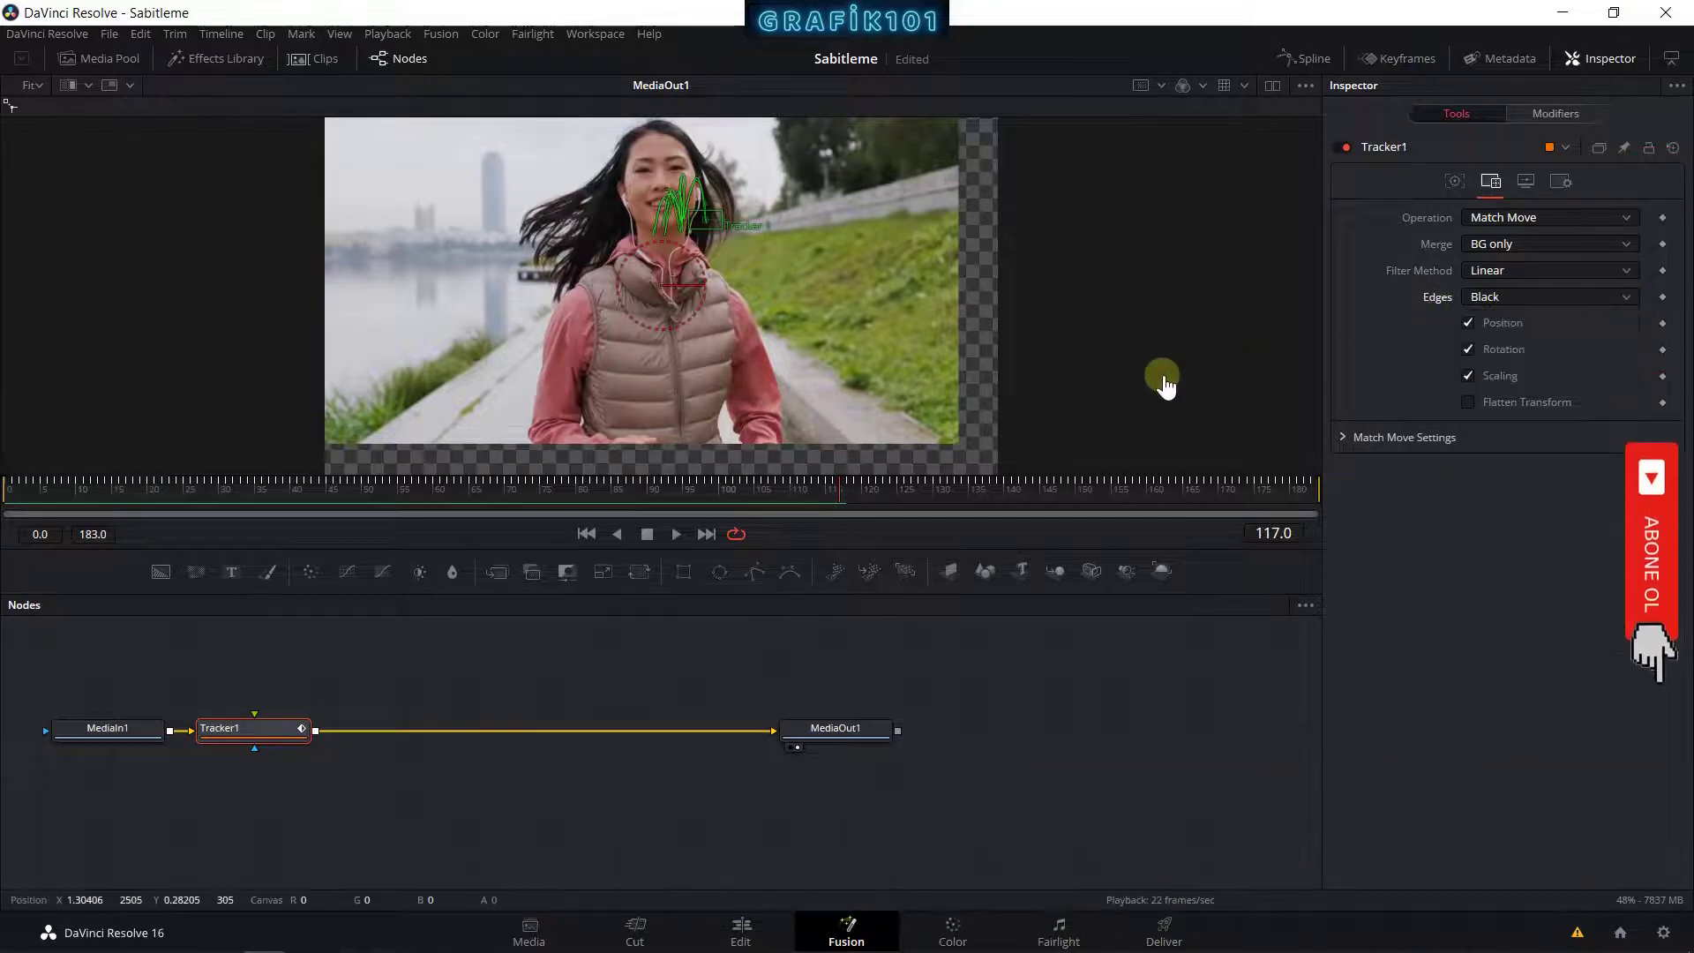
click(744, 926)
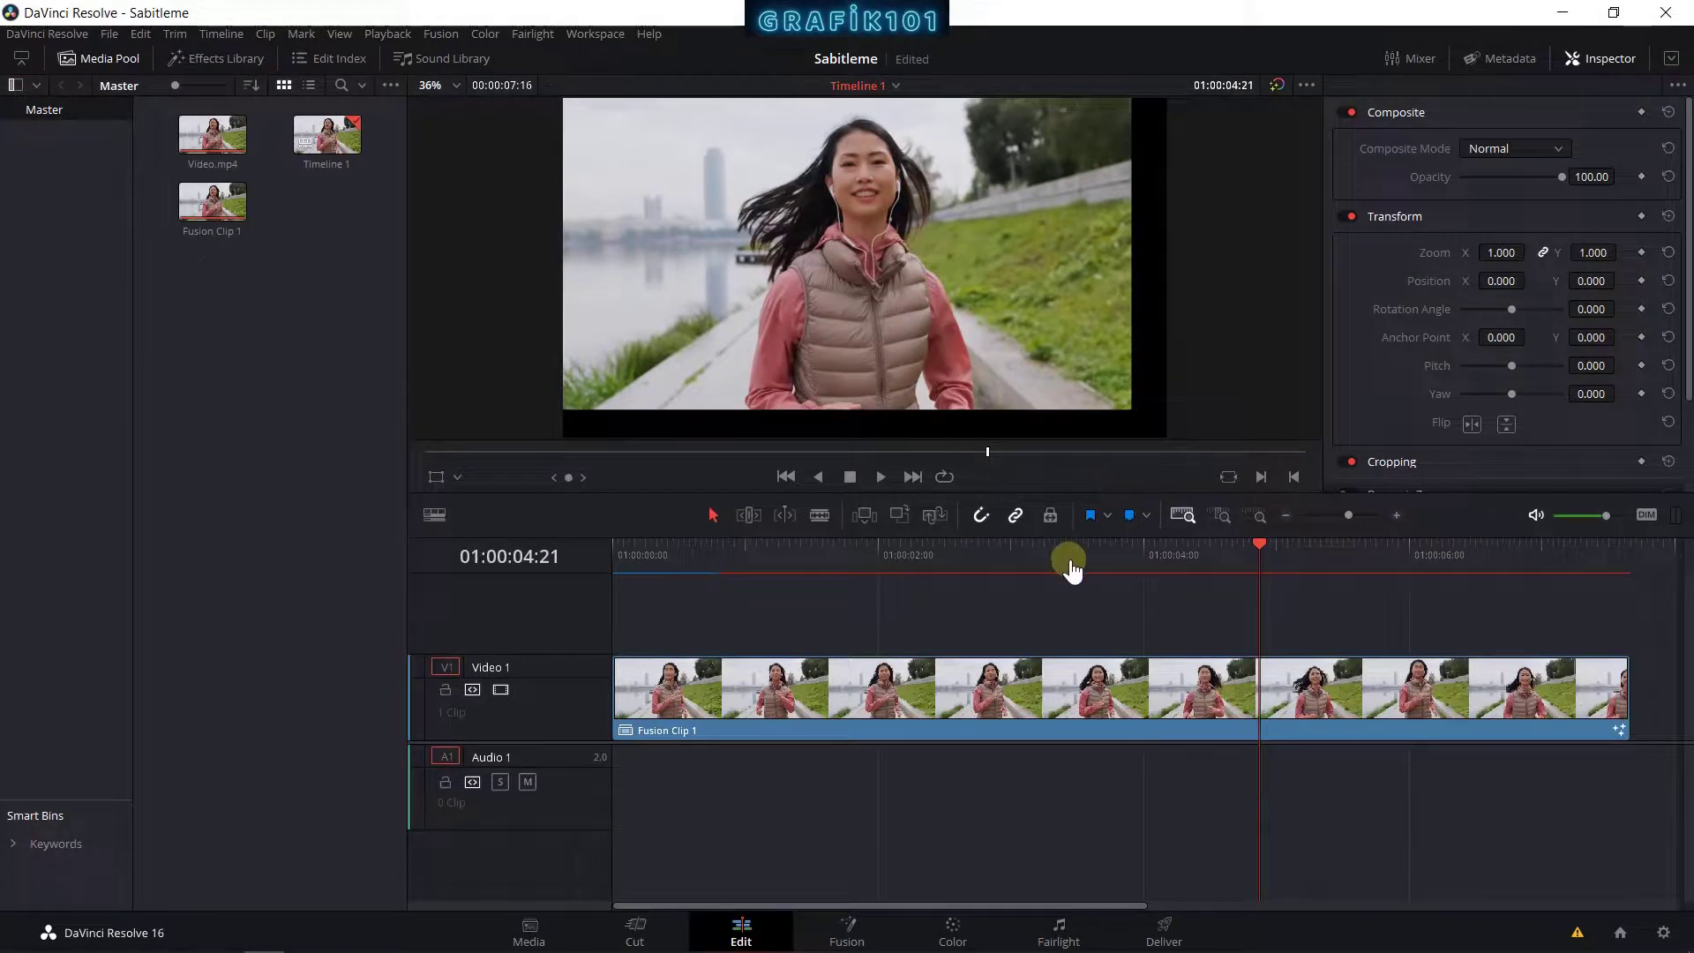
click(849, 935)
click(1527, 299)
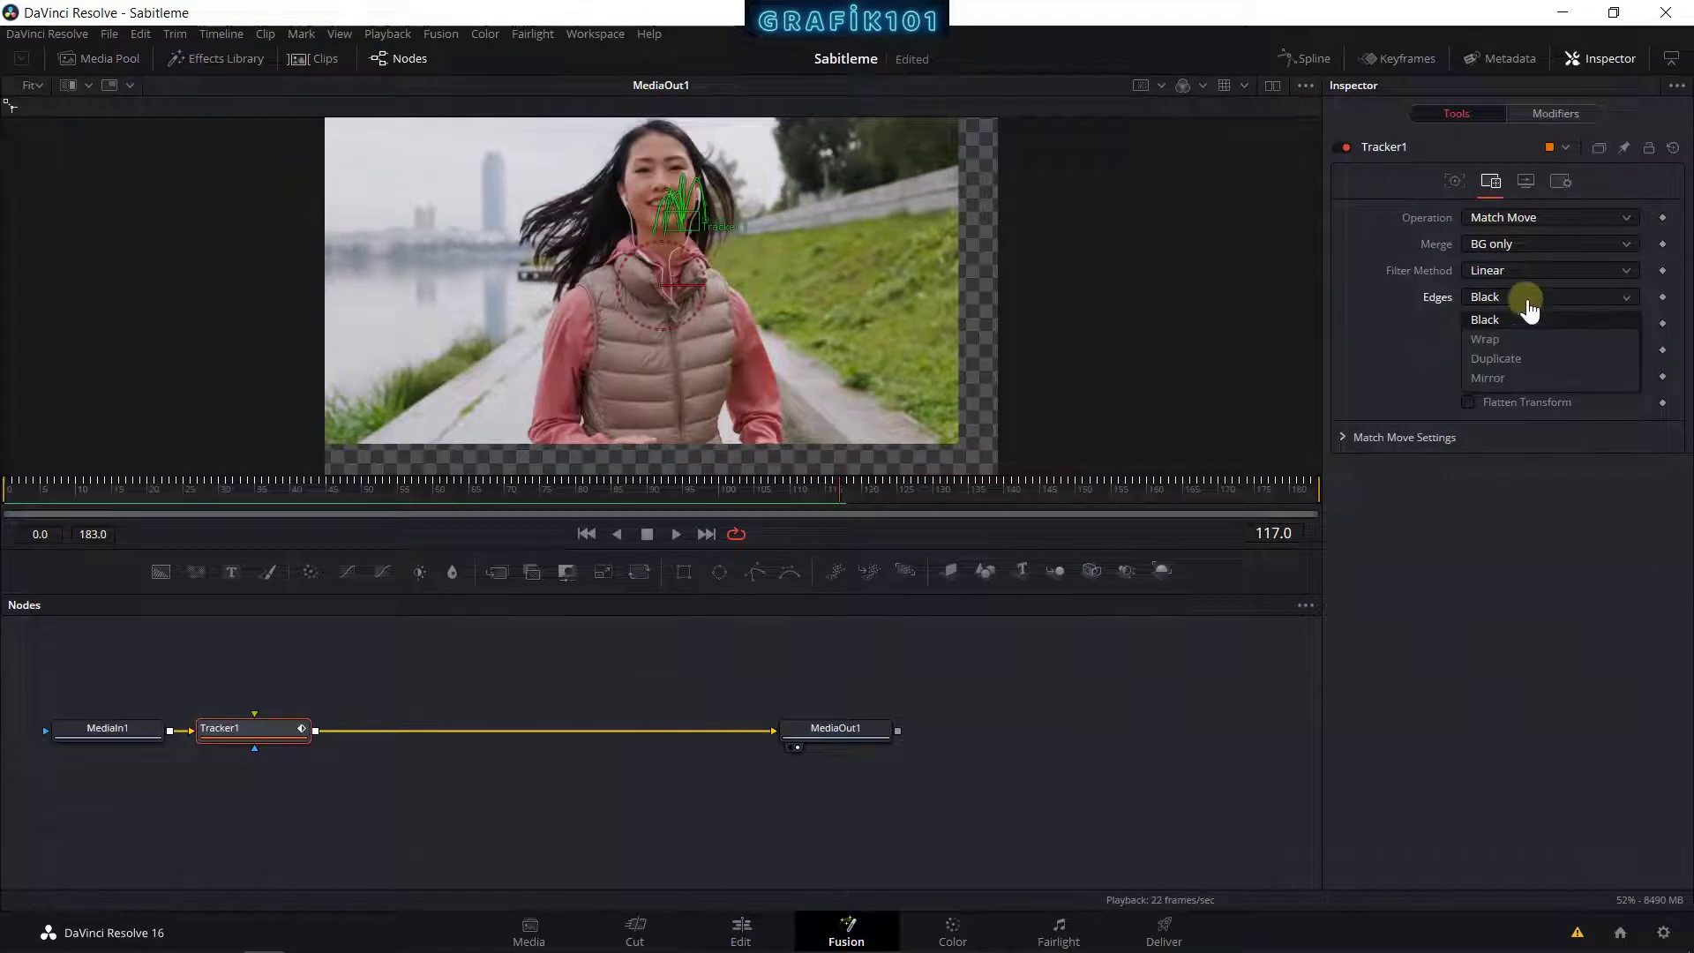
click(1499, 339)
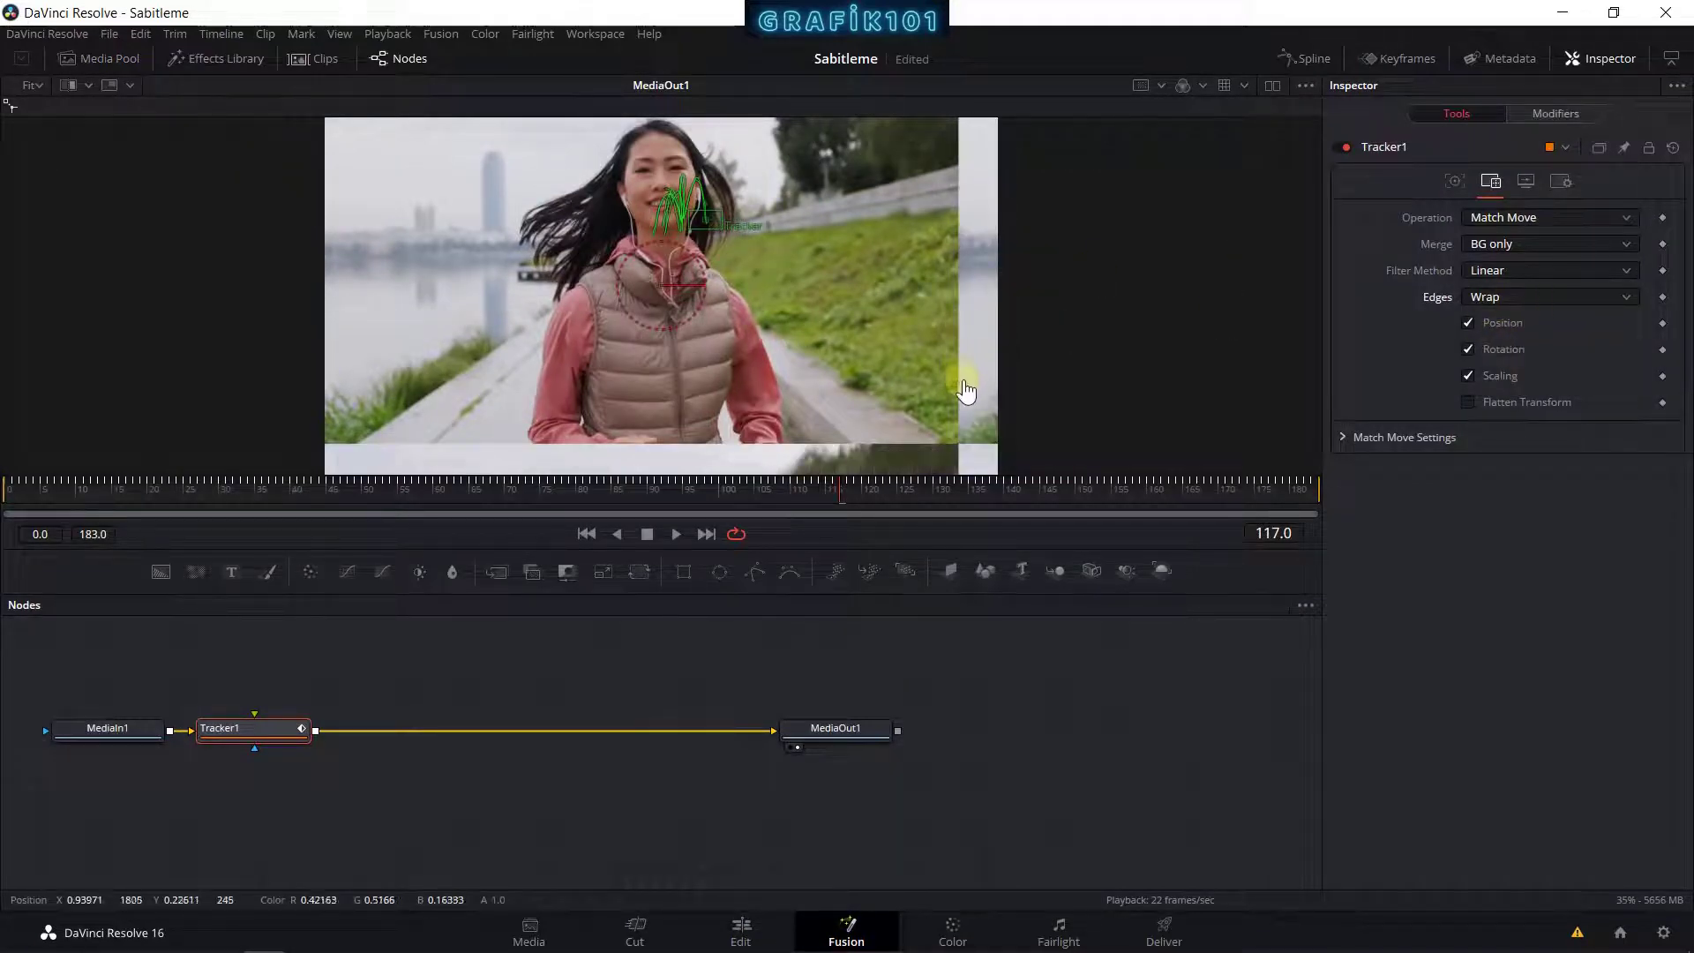
click(1485, 300)
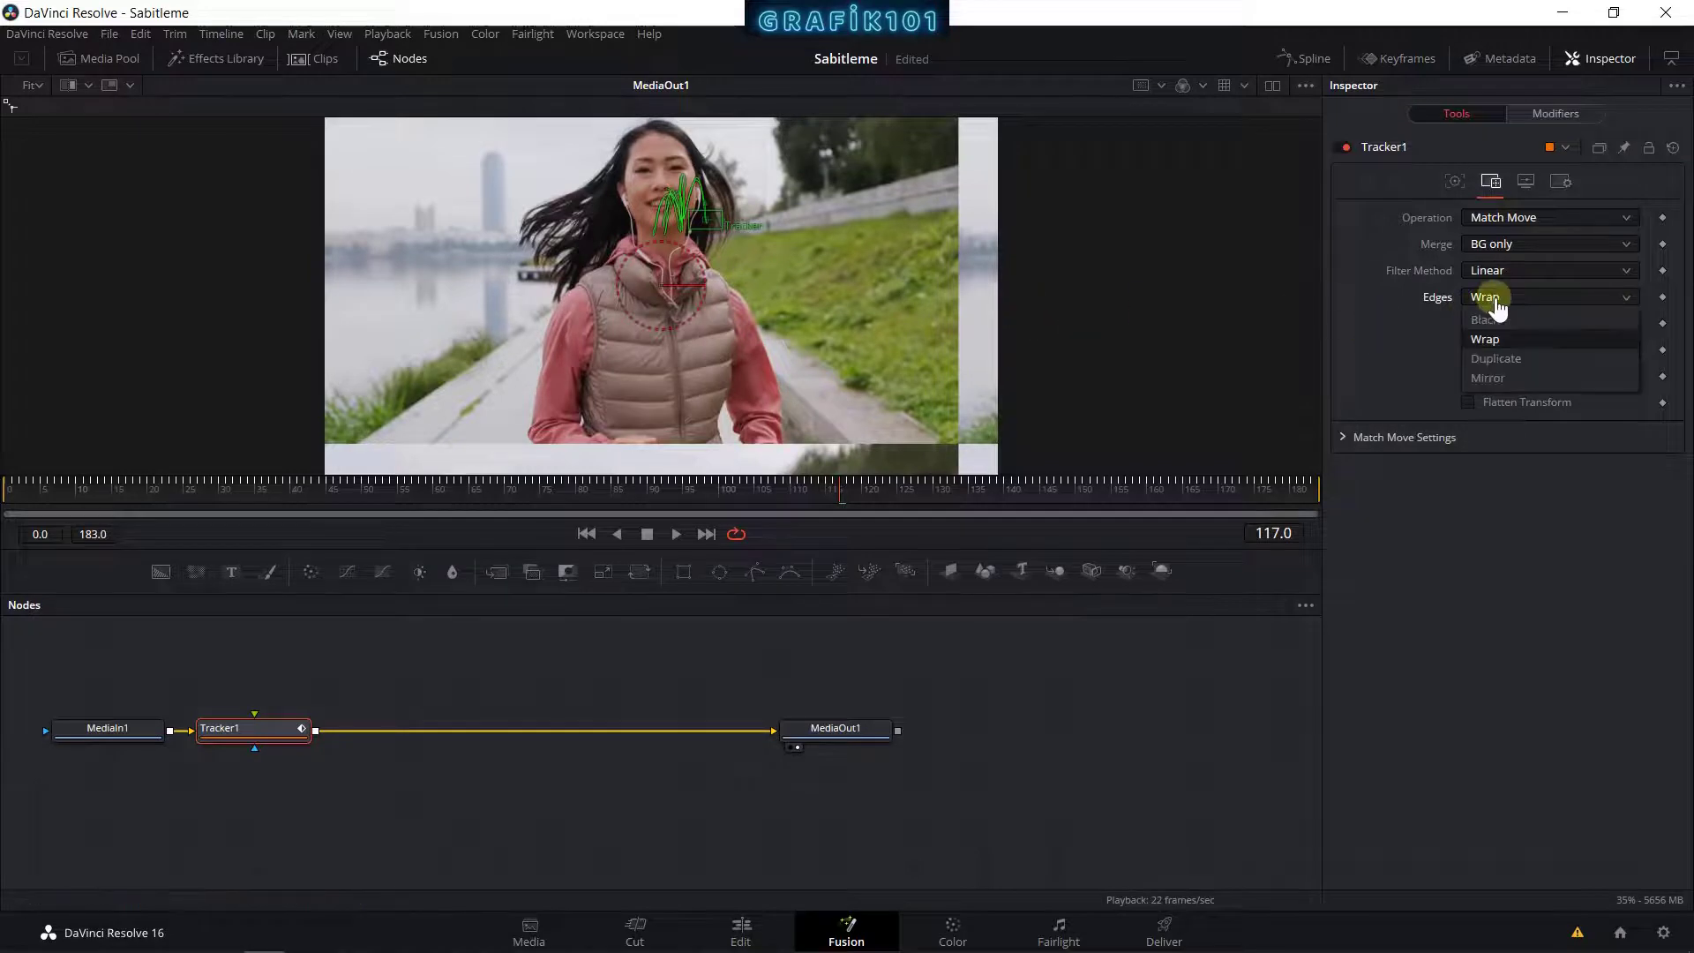
click(1495, 359)
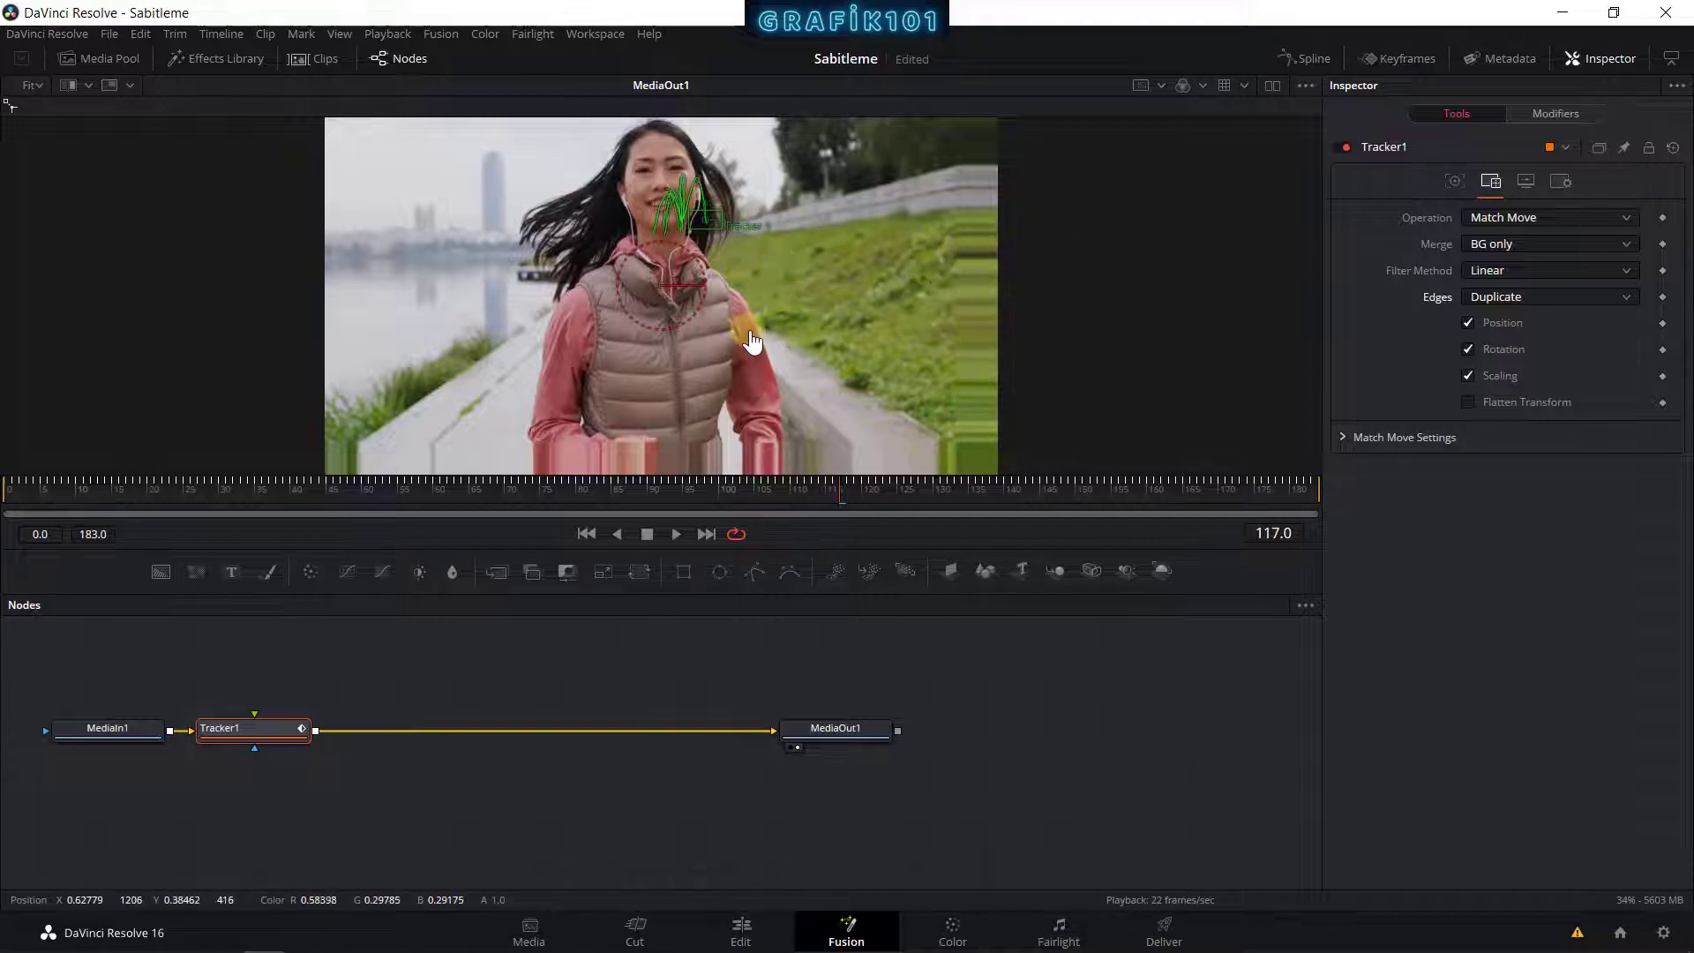
Step: Jump back to frame 85 and set Tracker1's Edges to Mirror
scroll(753, 342, down, 1)
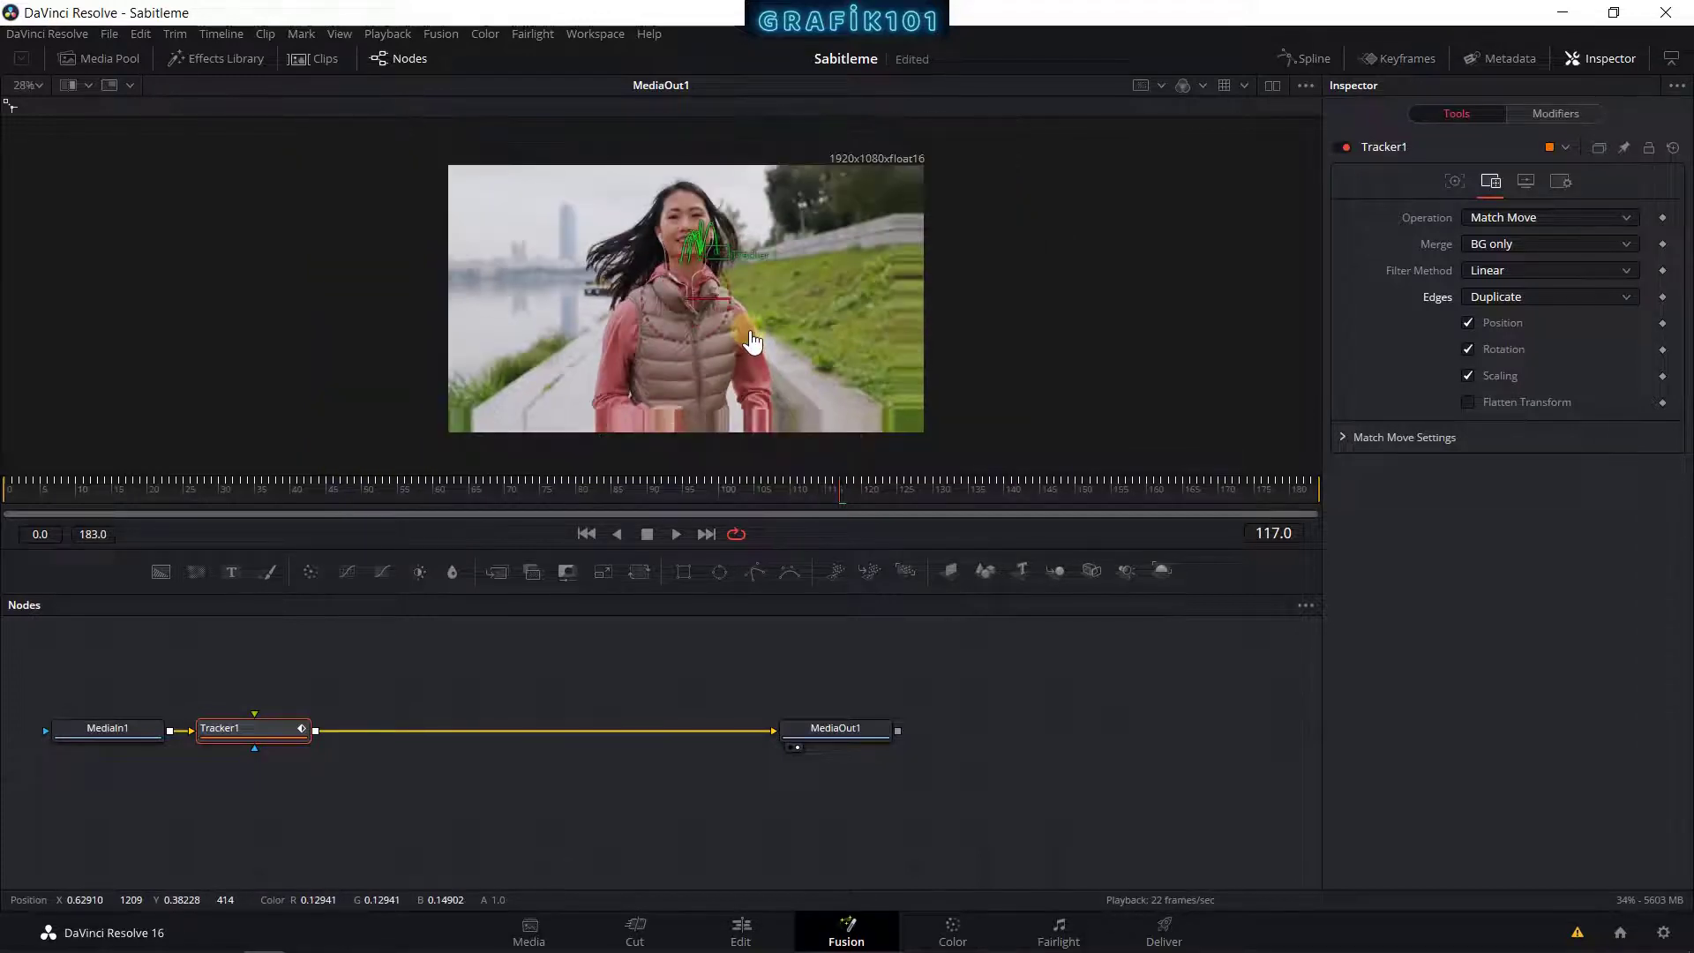
click(610, 490)
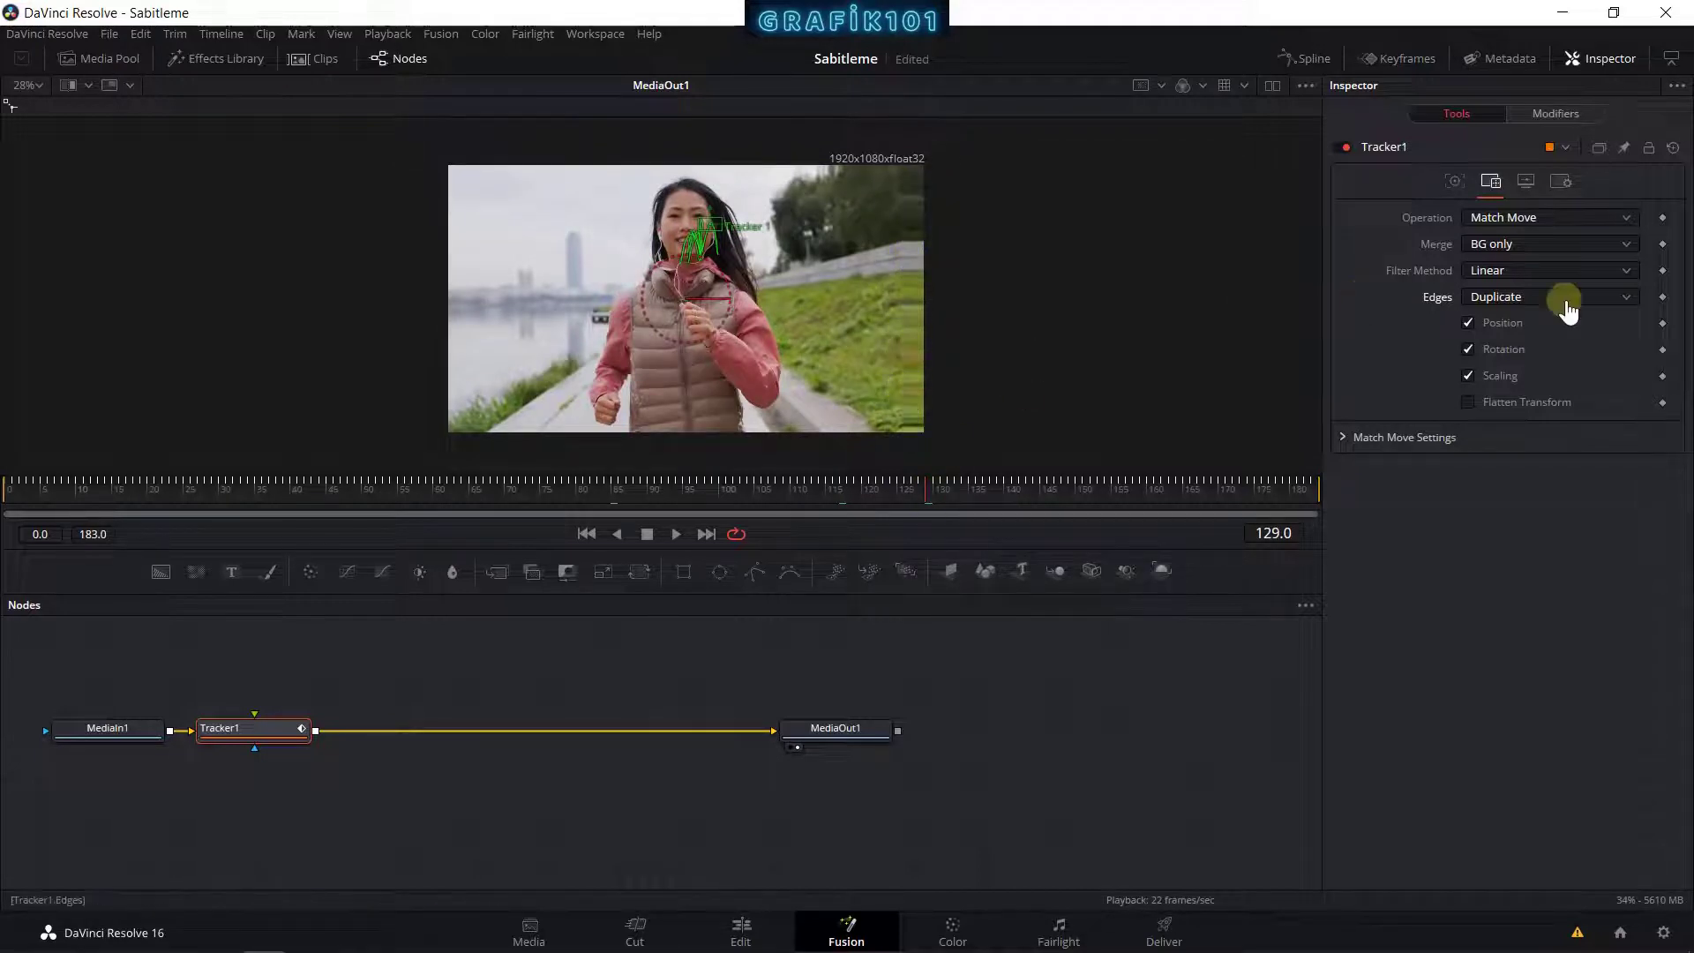
click(1548, 300)
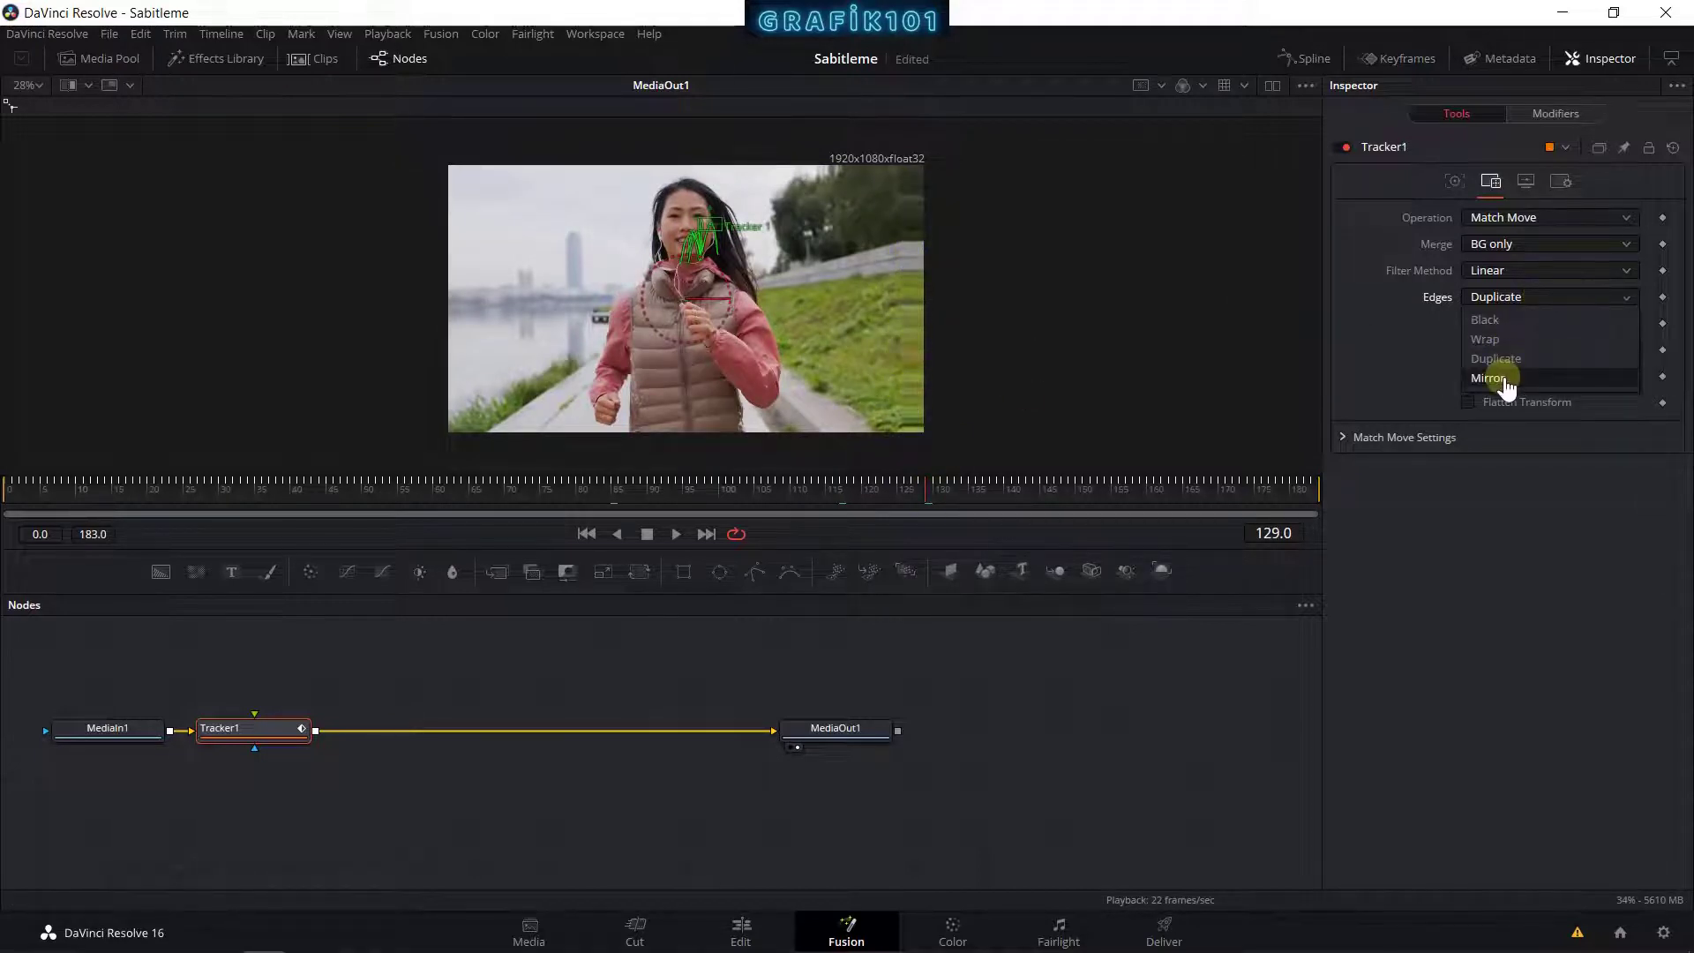
click(1504, 379)
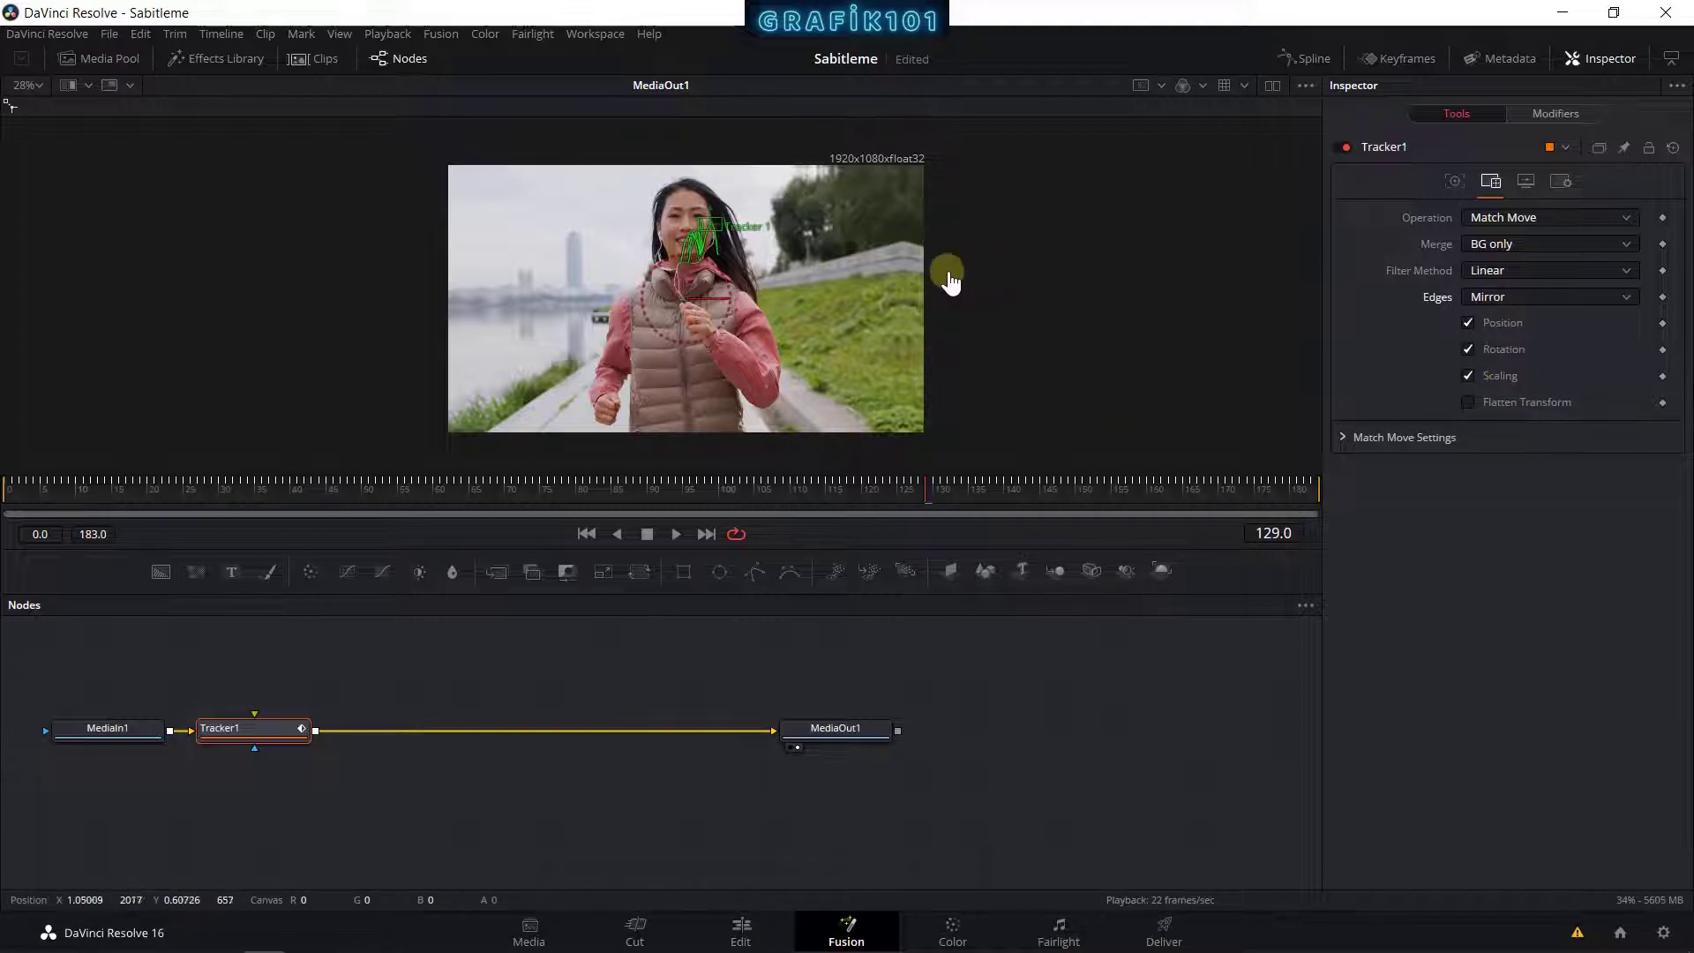
Step: Scrub Fusion frames 84 to 118 to check the mirrored stabilization, then return to the Edit page
click(678, 505)
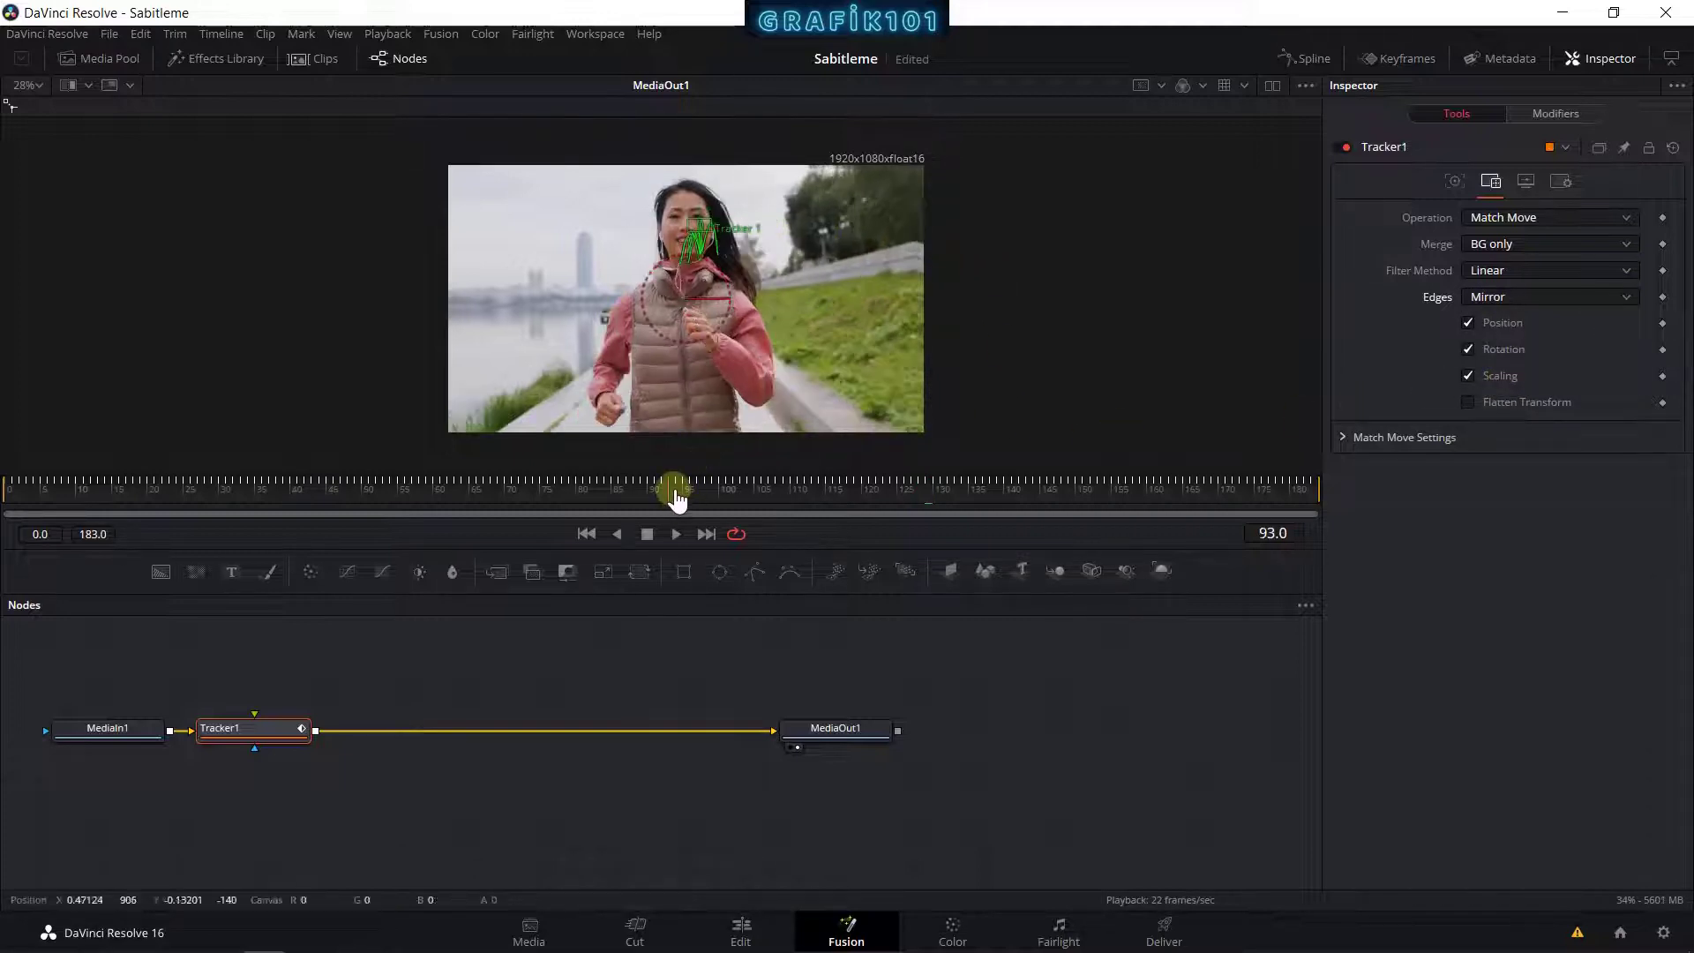
click(615, 501)
mouse_move(615, 501)
mouse_down()
mouse_move(852, 499)
mouse_move(715, 481)
mouse_move(597, 497)
mouse_up()
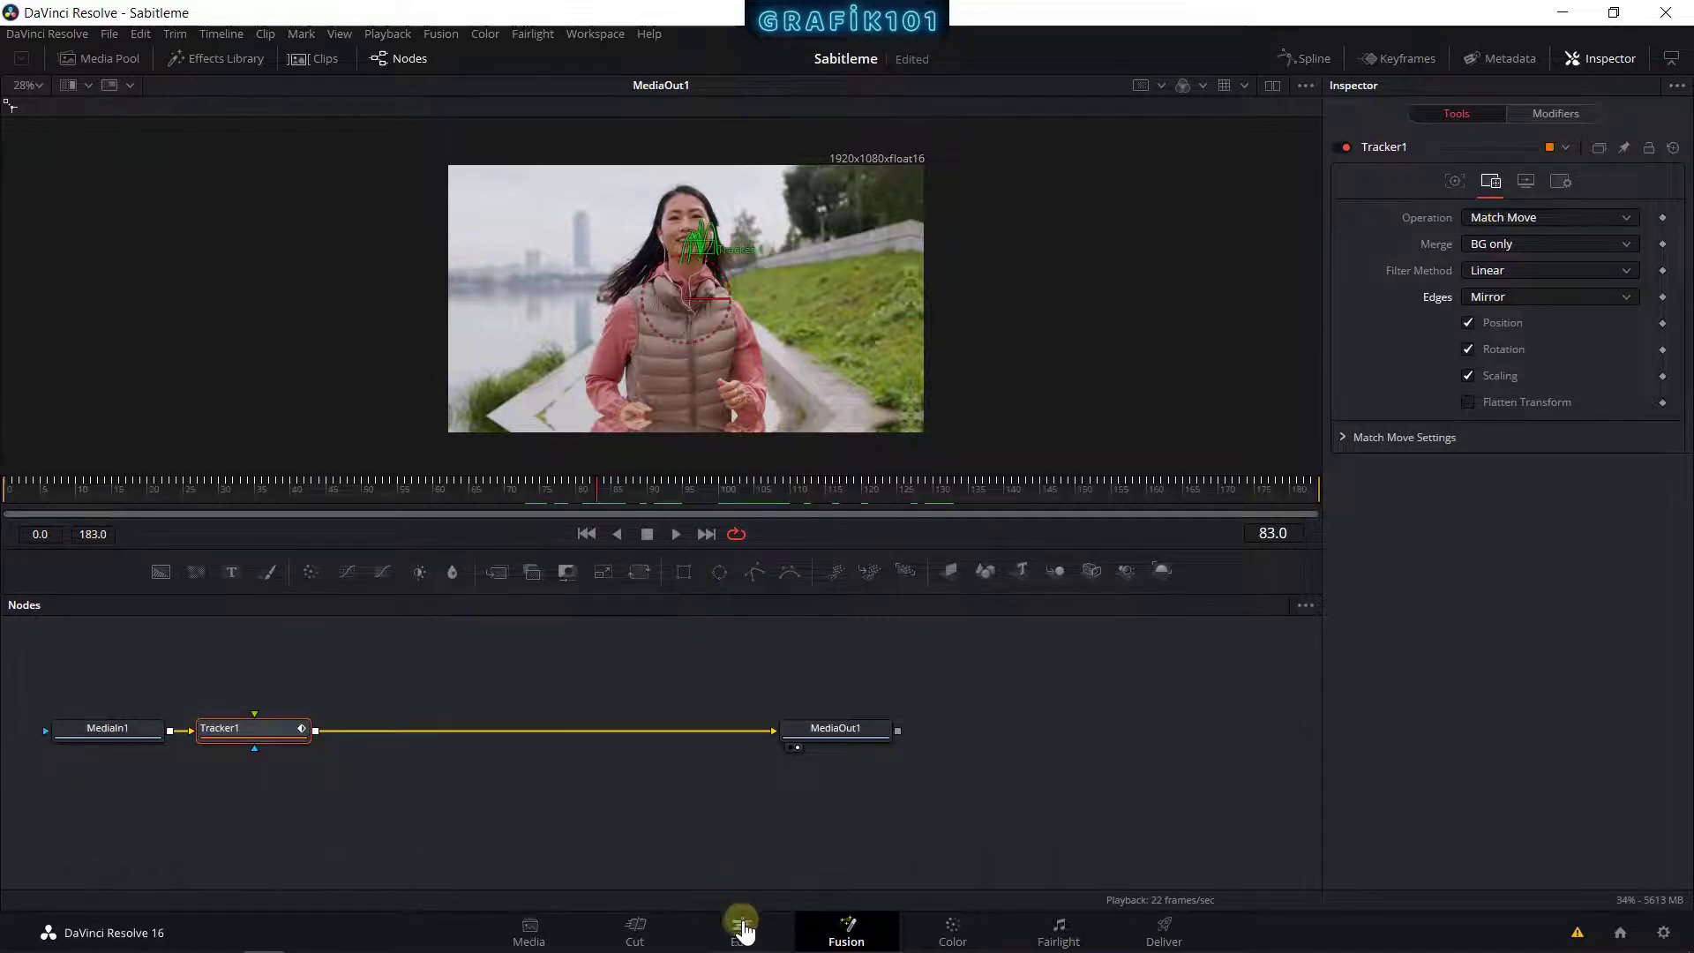
click(741, 930)
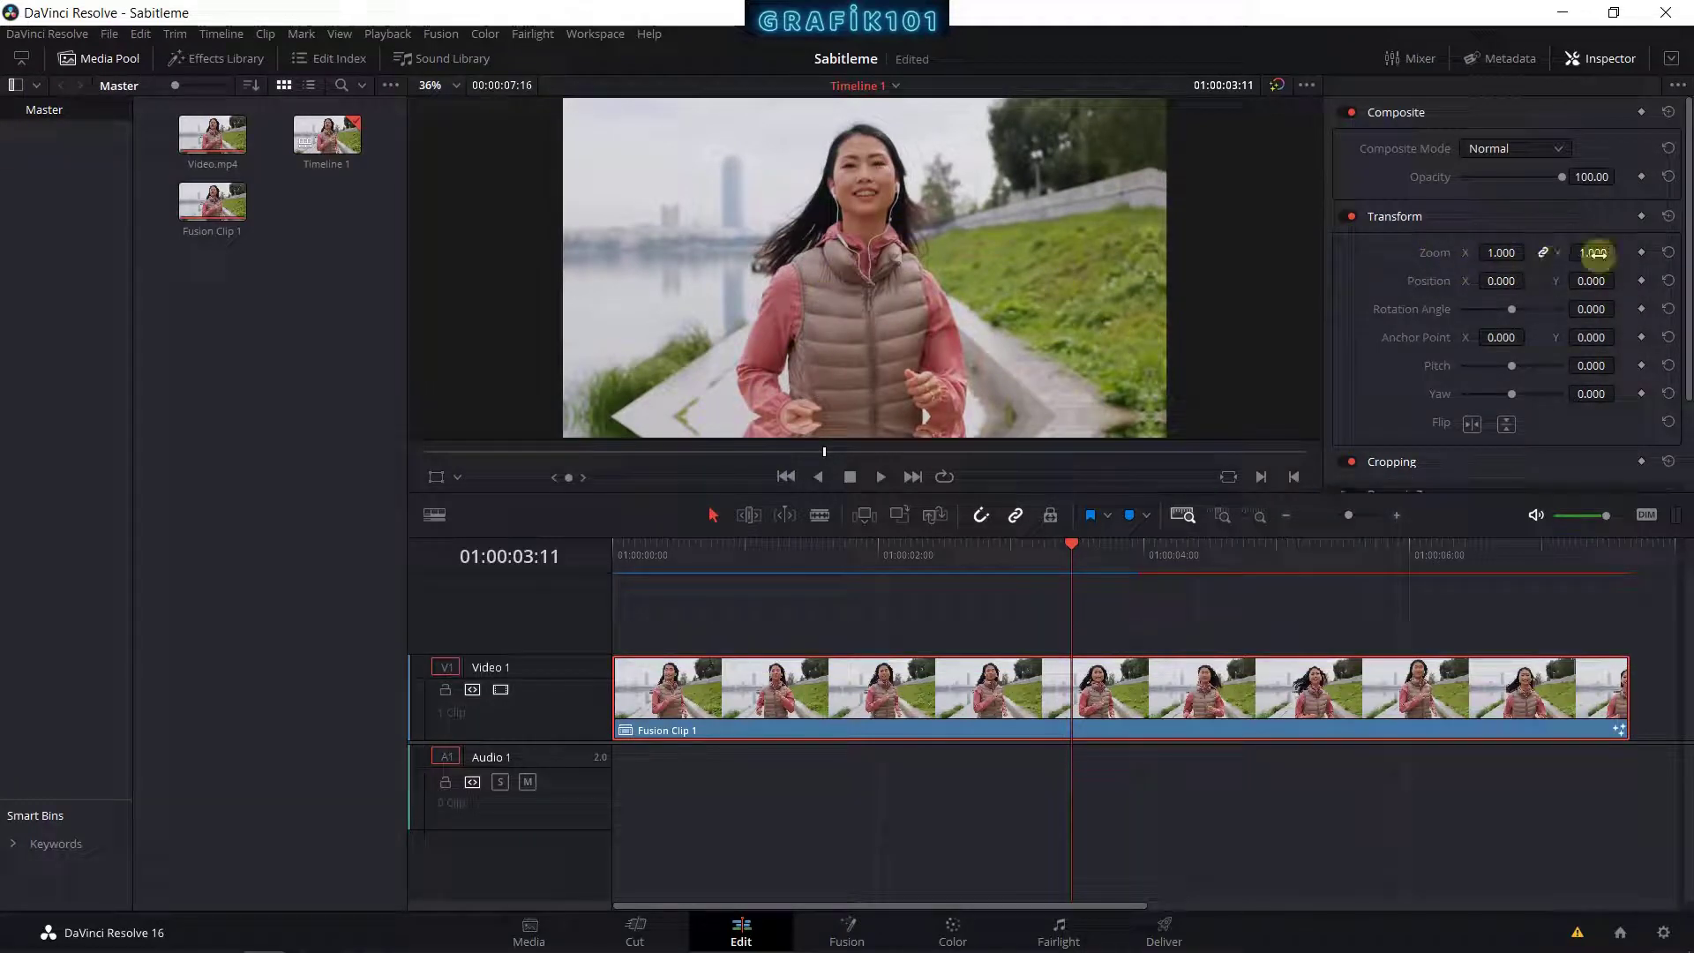
Step: Set Fusion Clip 1's Zoom to 1.170 and Position Y to -79, then play it back
drag(1593, 253, 1610, 254)
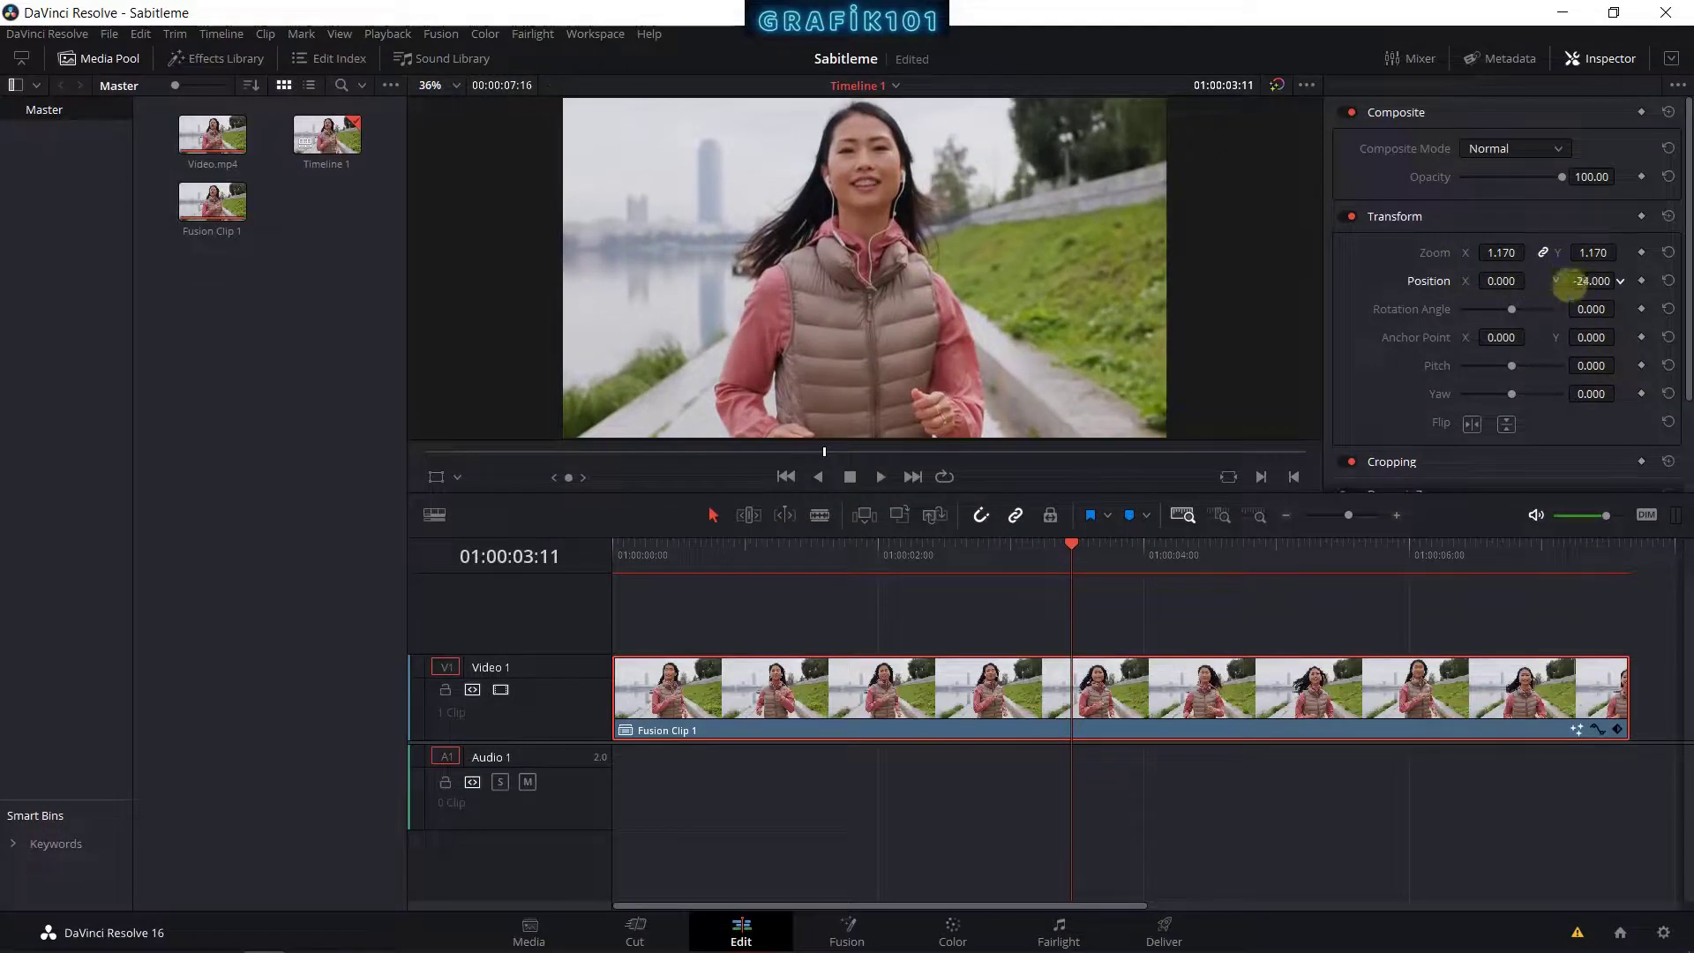
drag(1591, 281, 1520, 278)
click(631, 553)
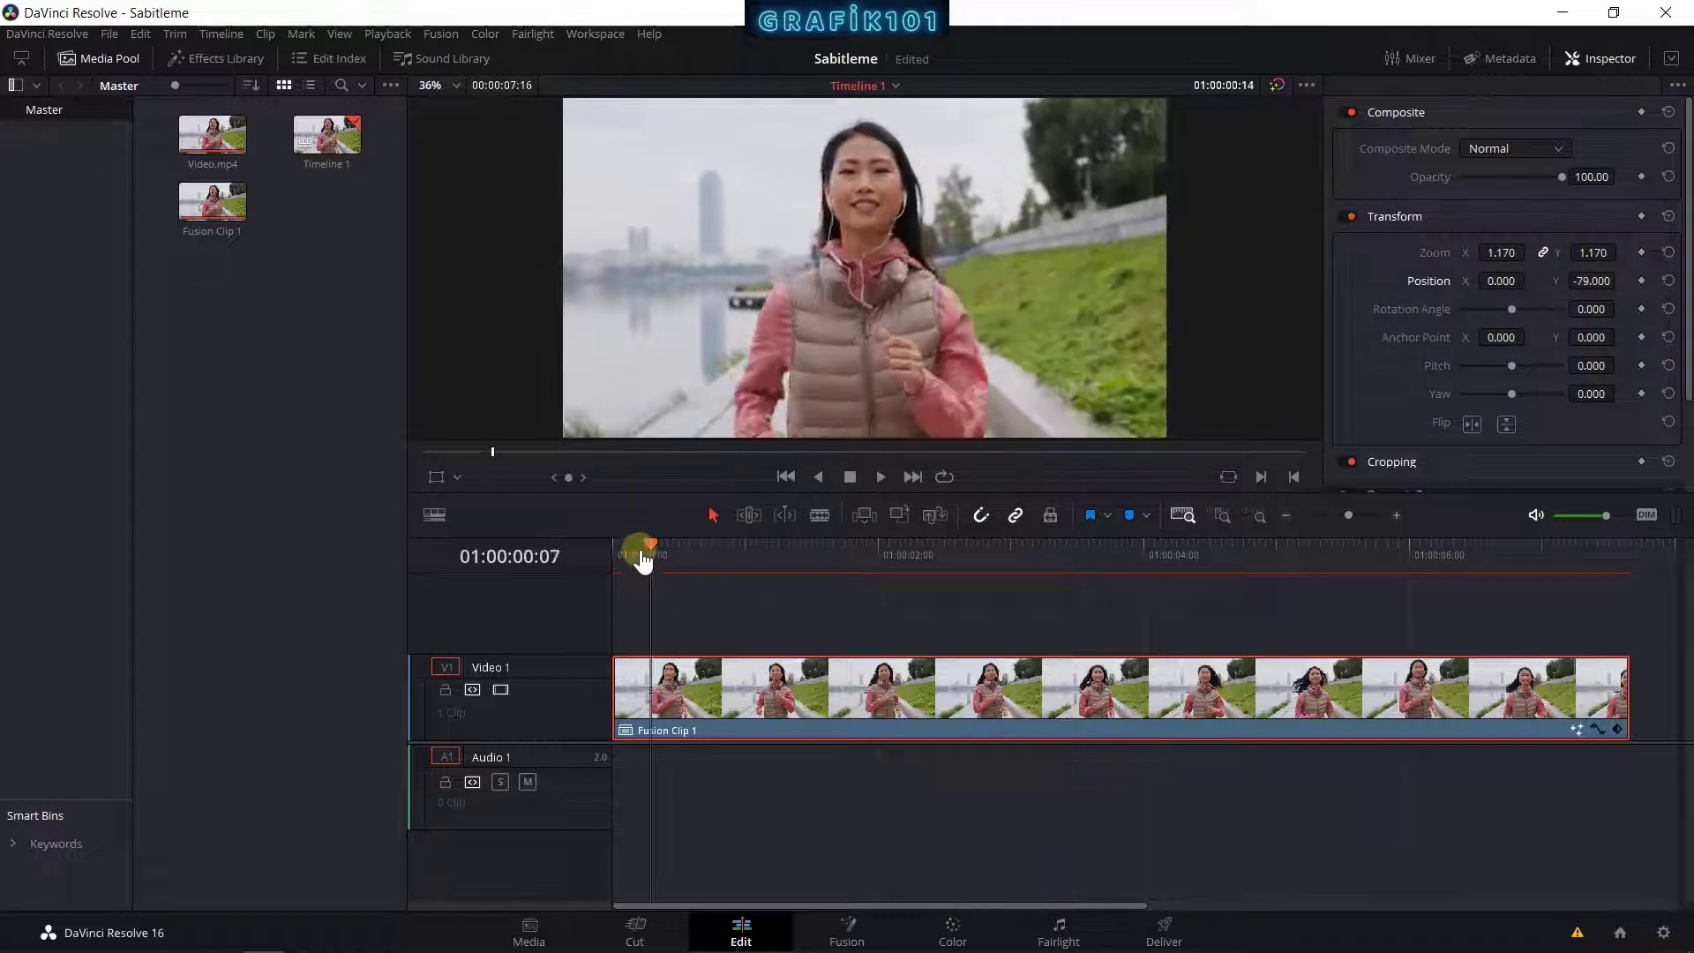
key(space)
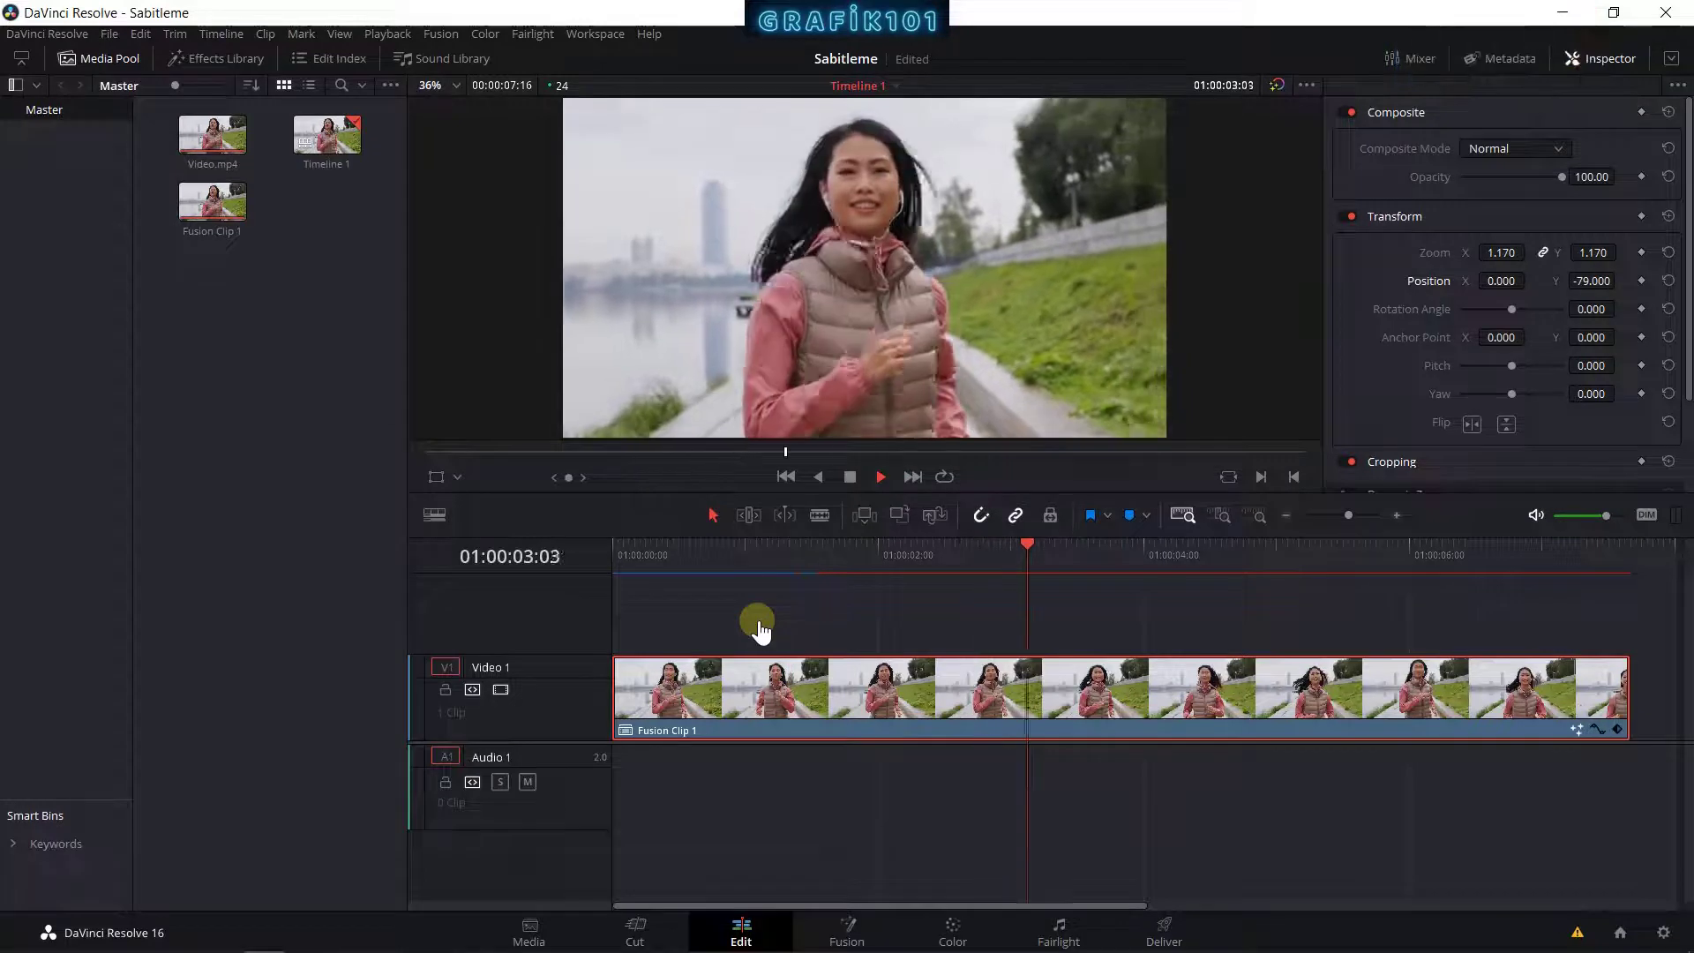
key(space)
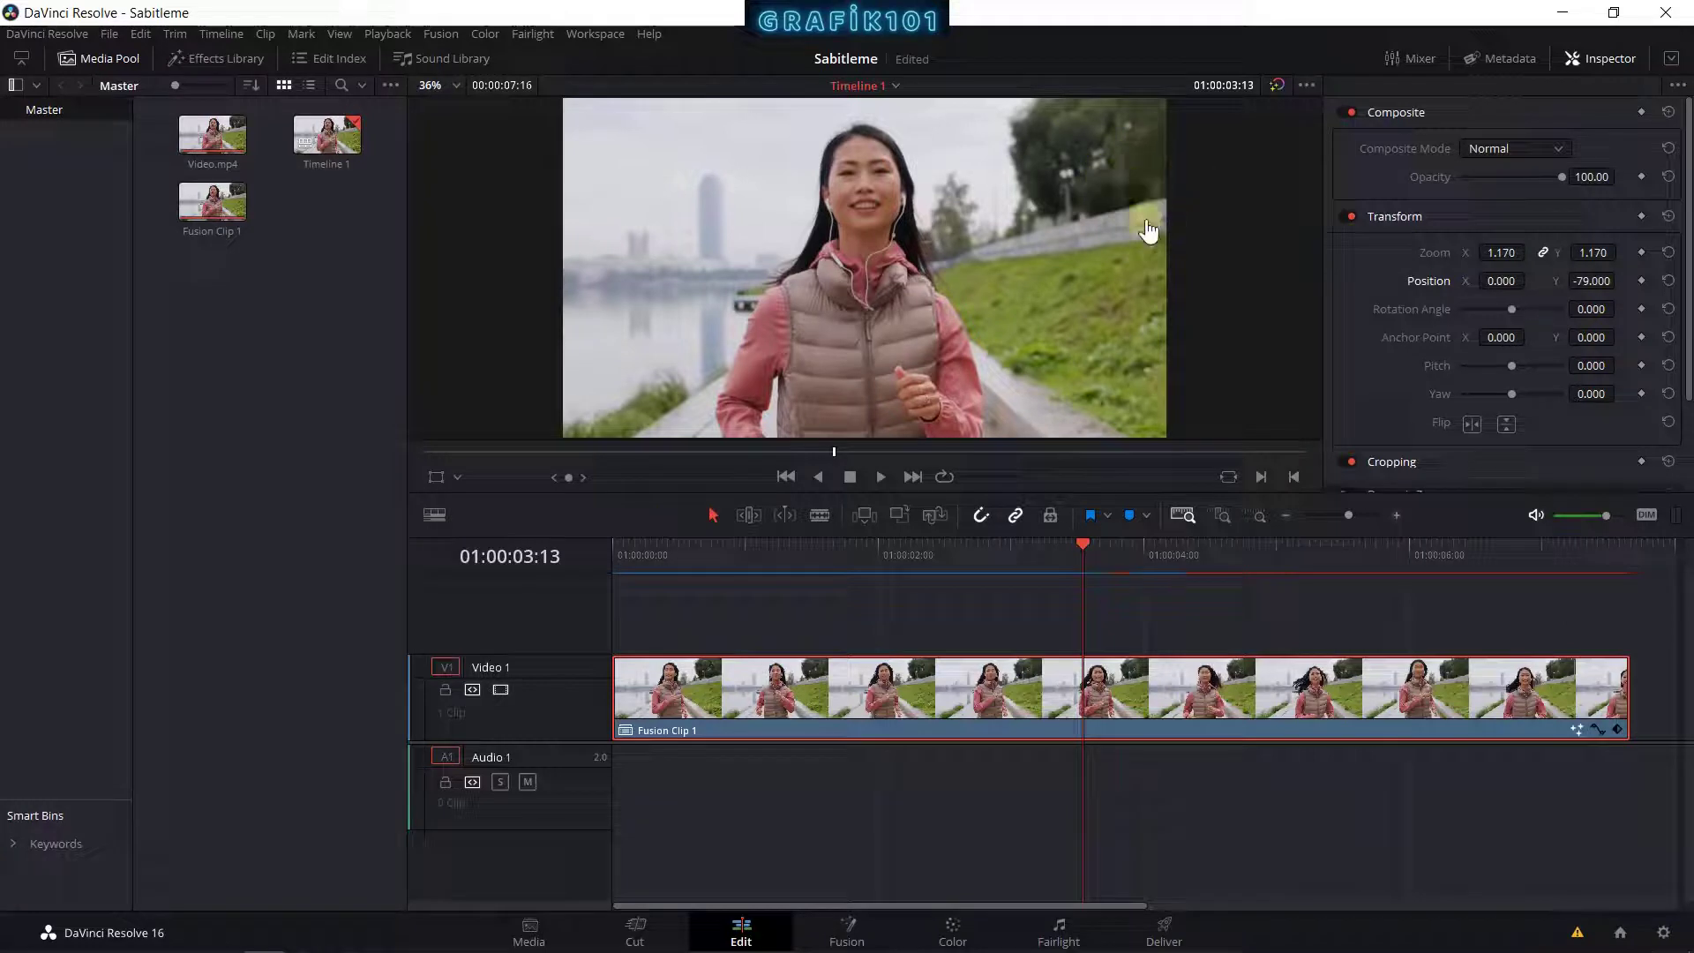
key(space)
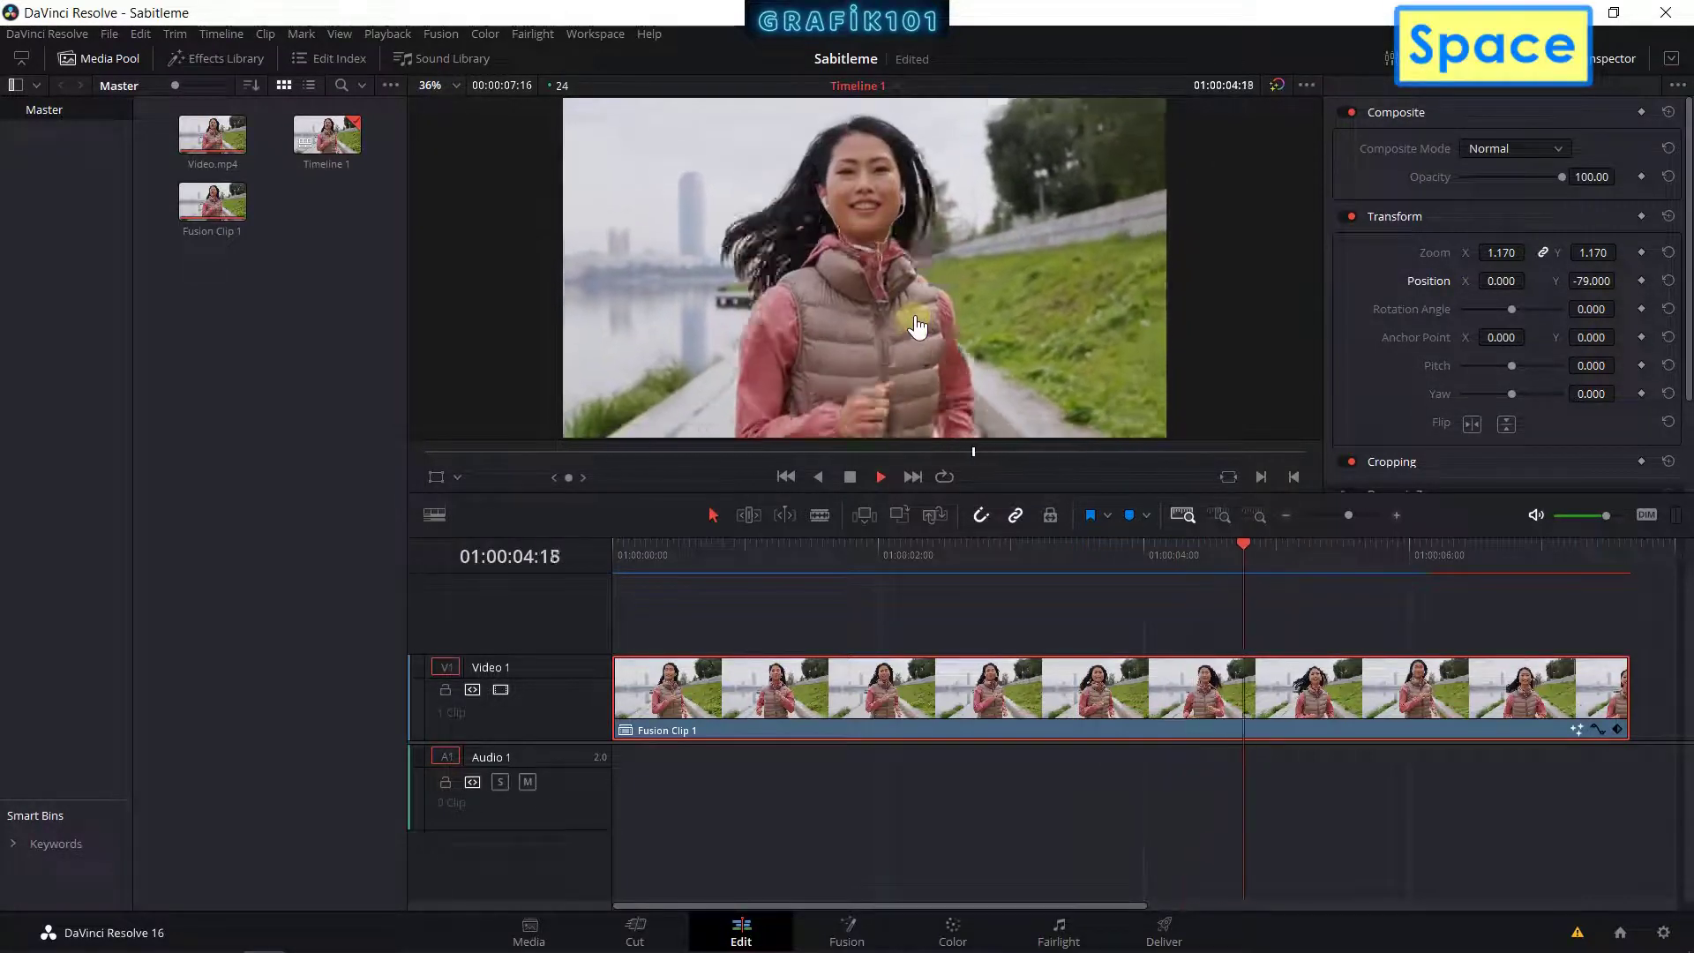
key(space)
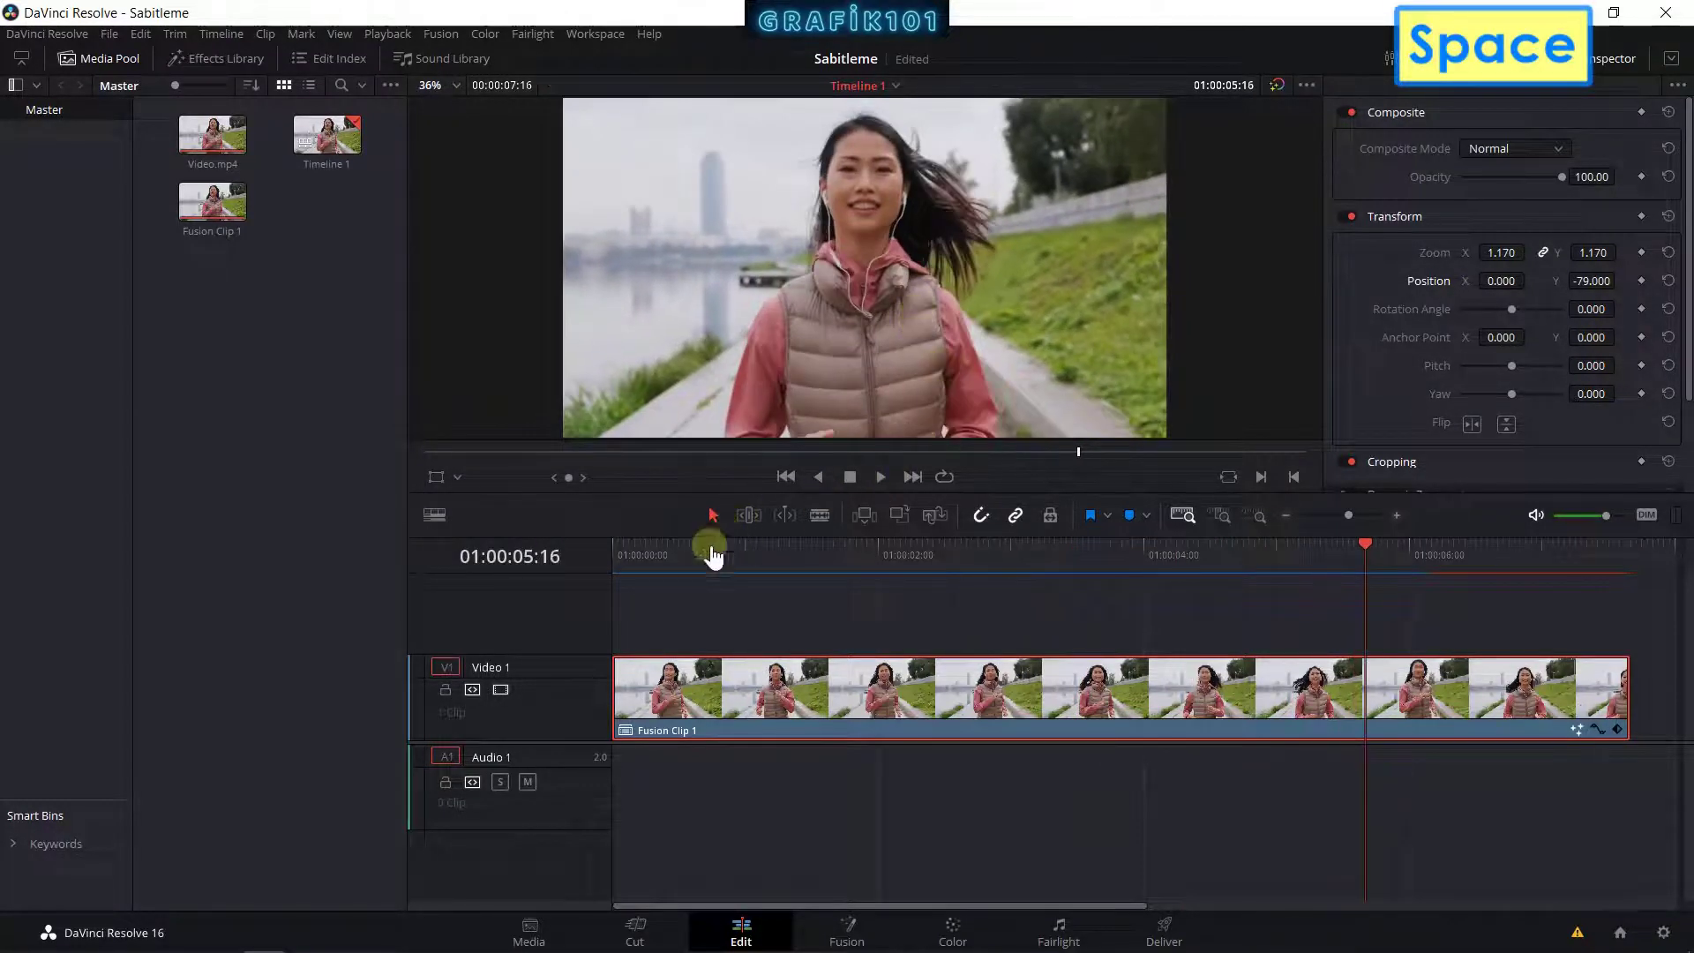
drag(713, 555, 594, 568)
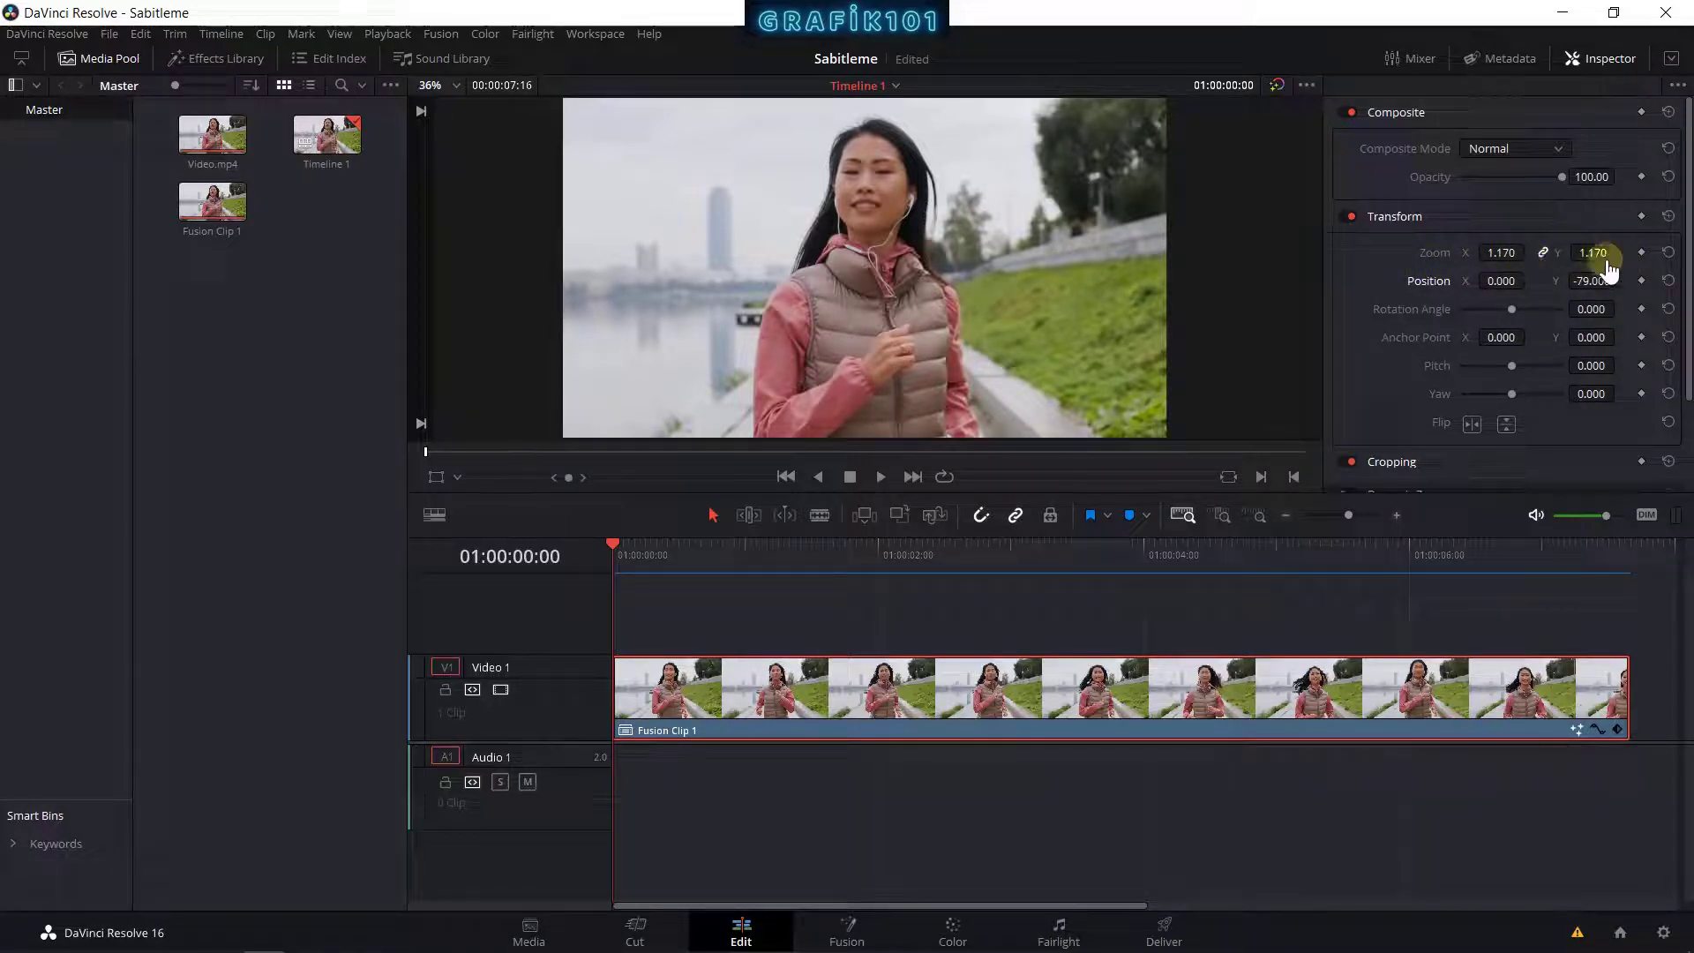
Step: Reset the clip's Transform zoom and position, then go back to Fusion and open Select Tool
click(1666, 216)
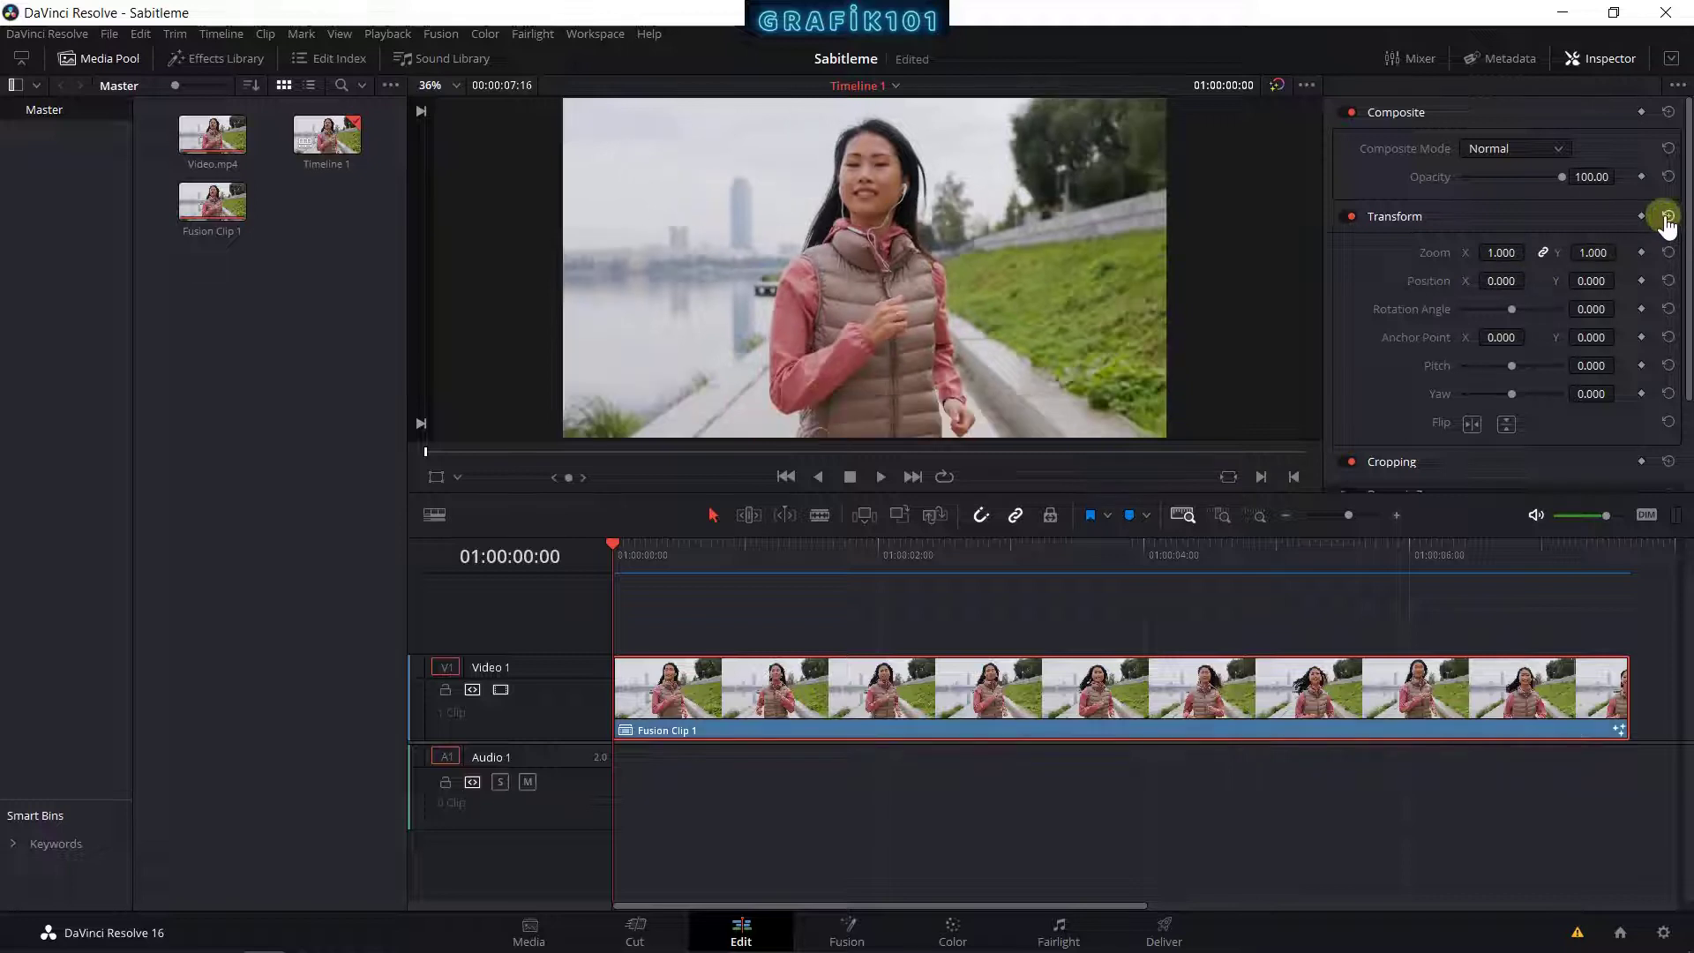
click(1069, 561)
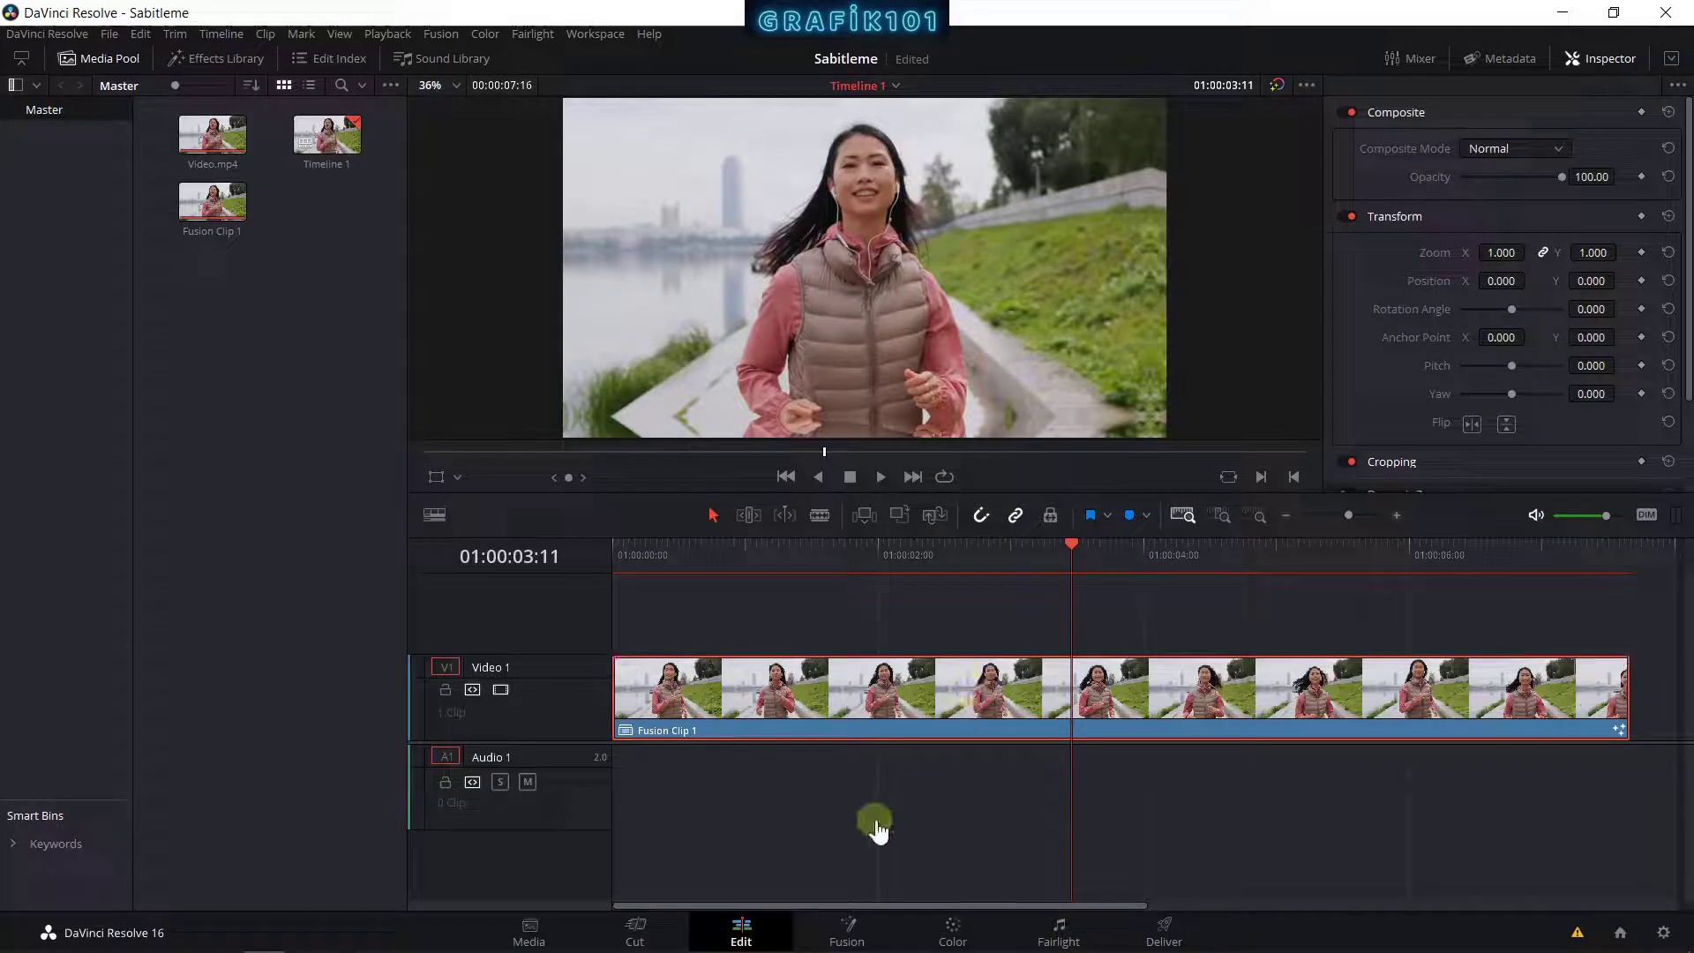
click(864, 930)
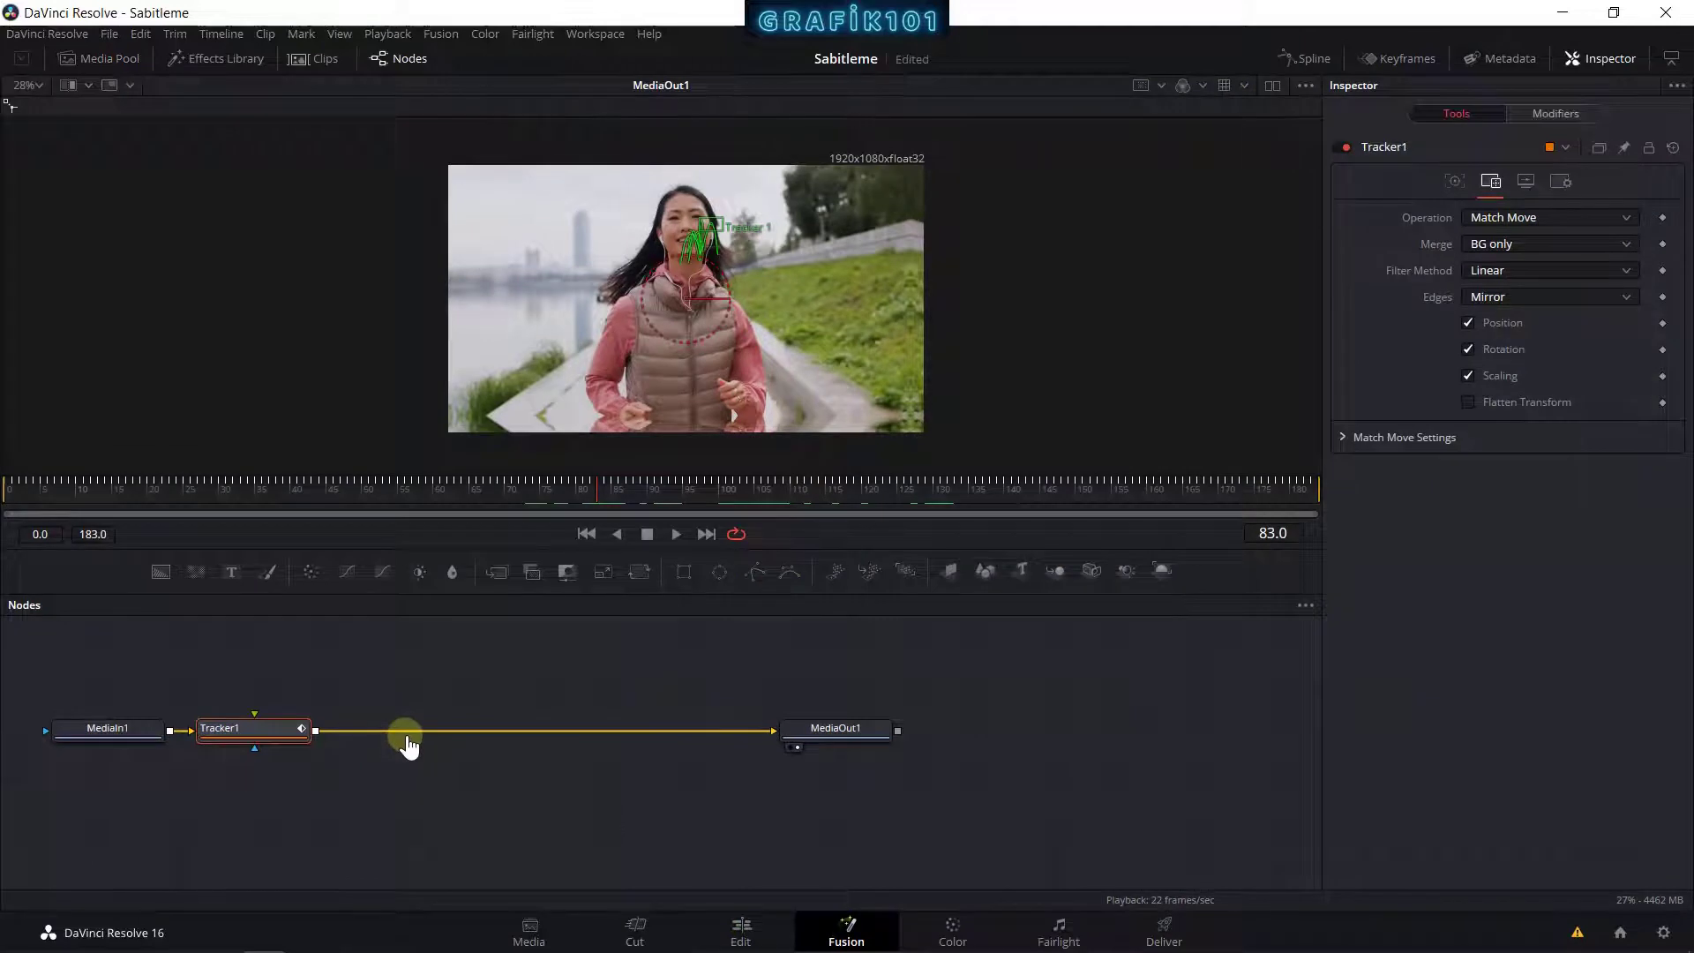
key(shift+space)
Step: Add a Transform node after Tracker1 from the tool search
text(t)
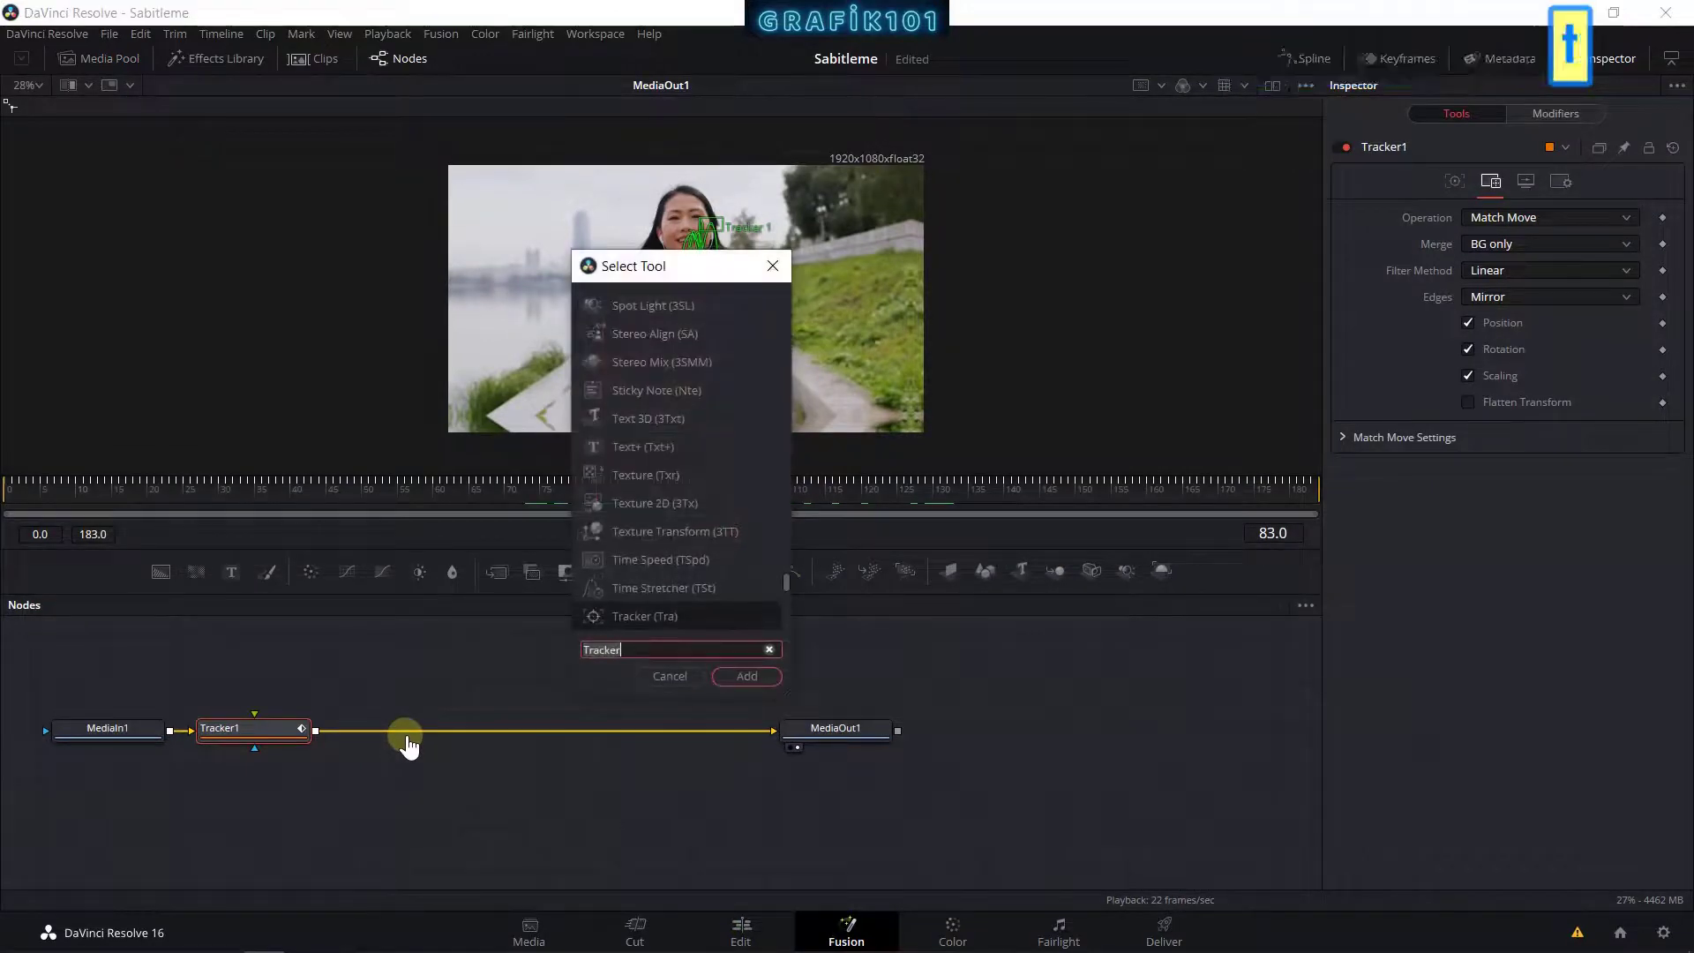
text(rans)
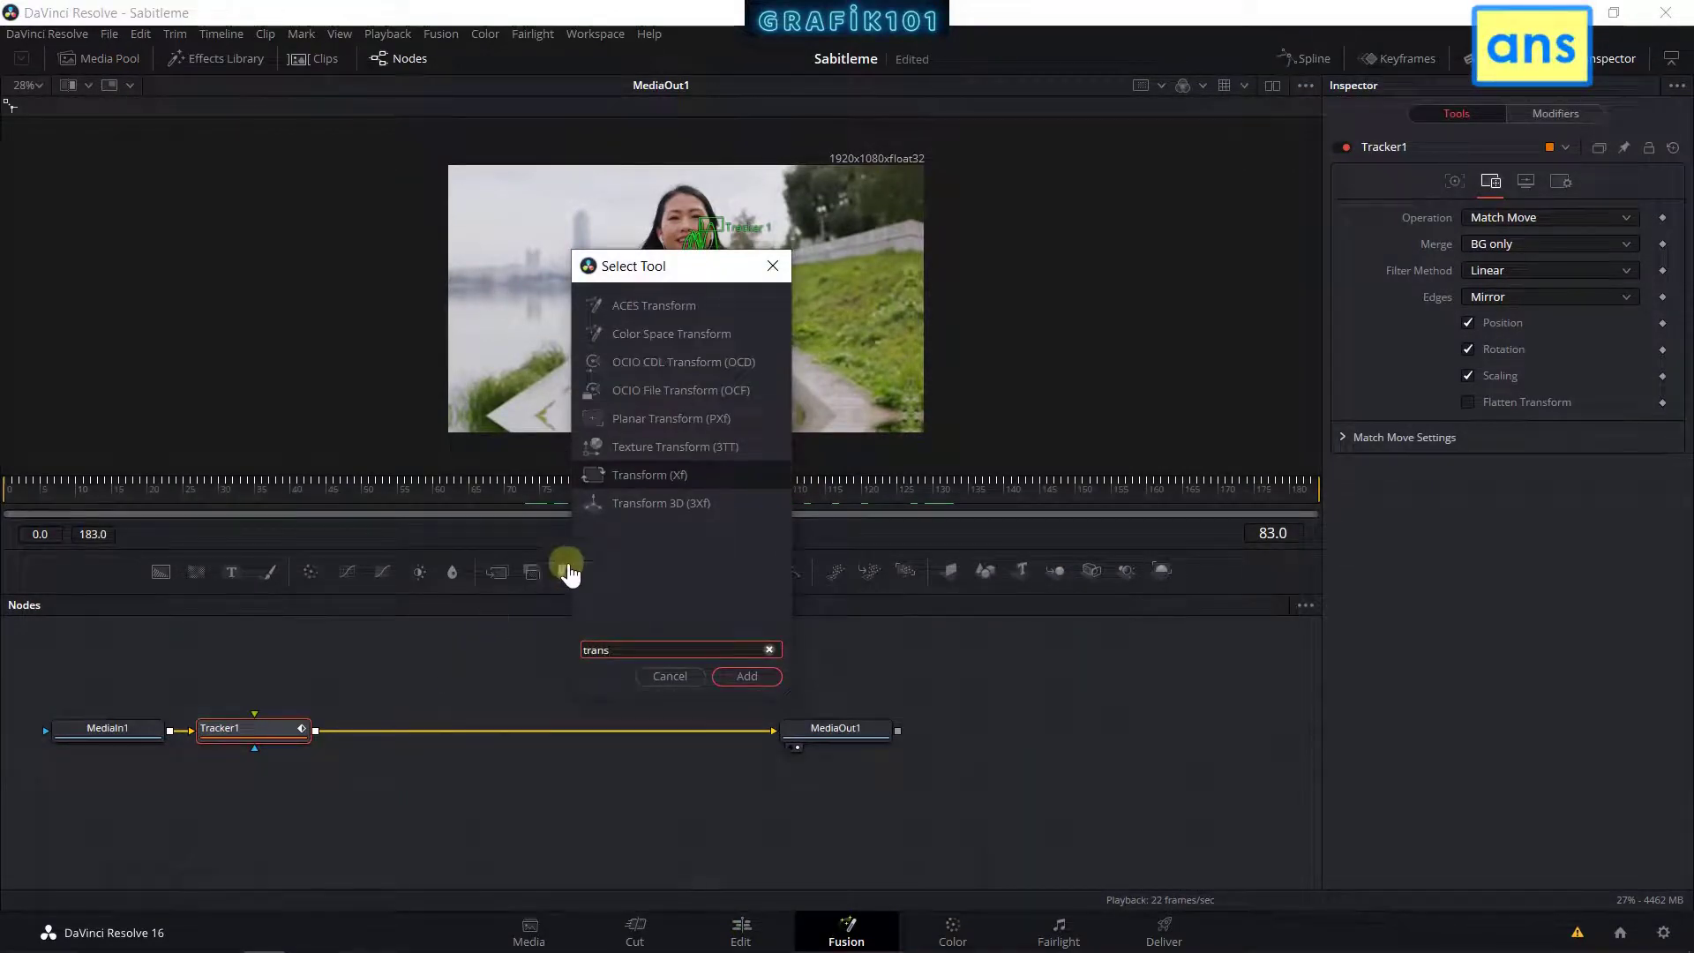
click(673, 475)
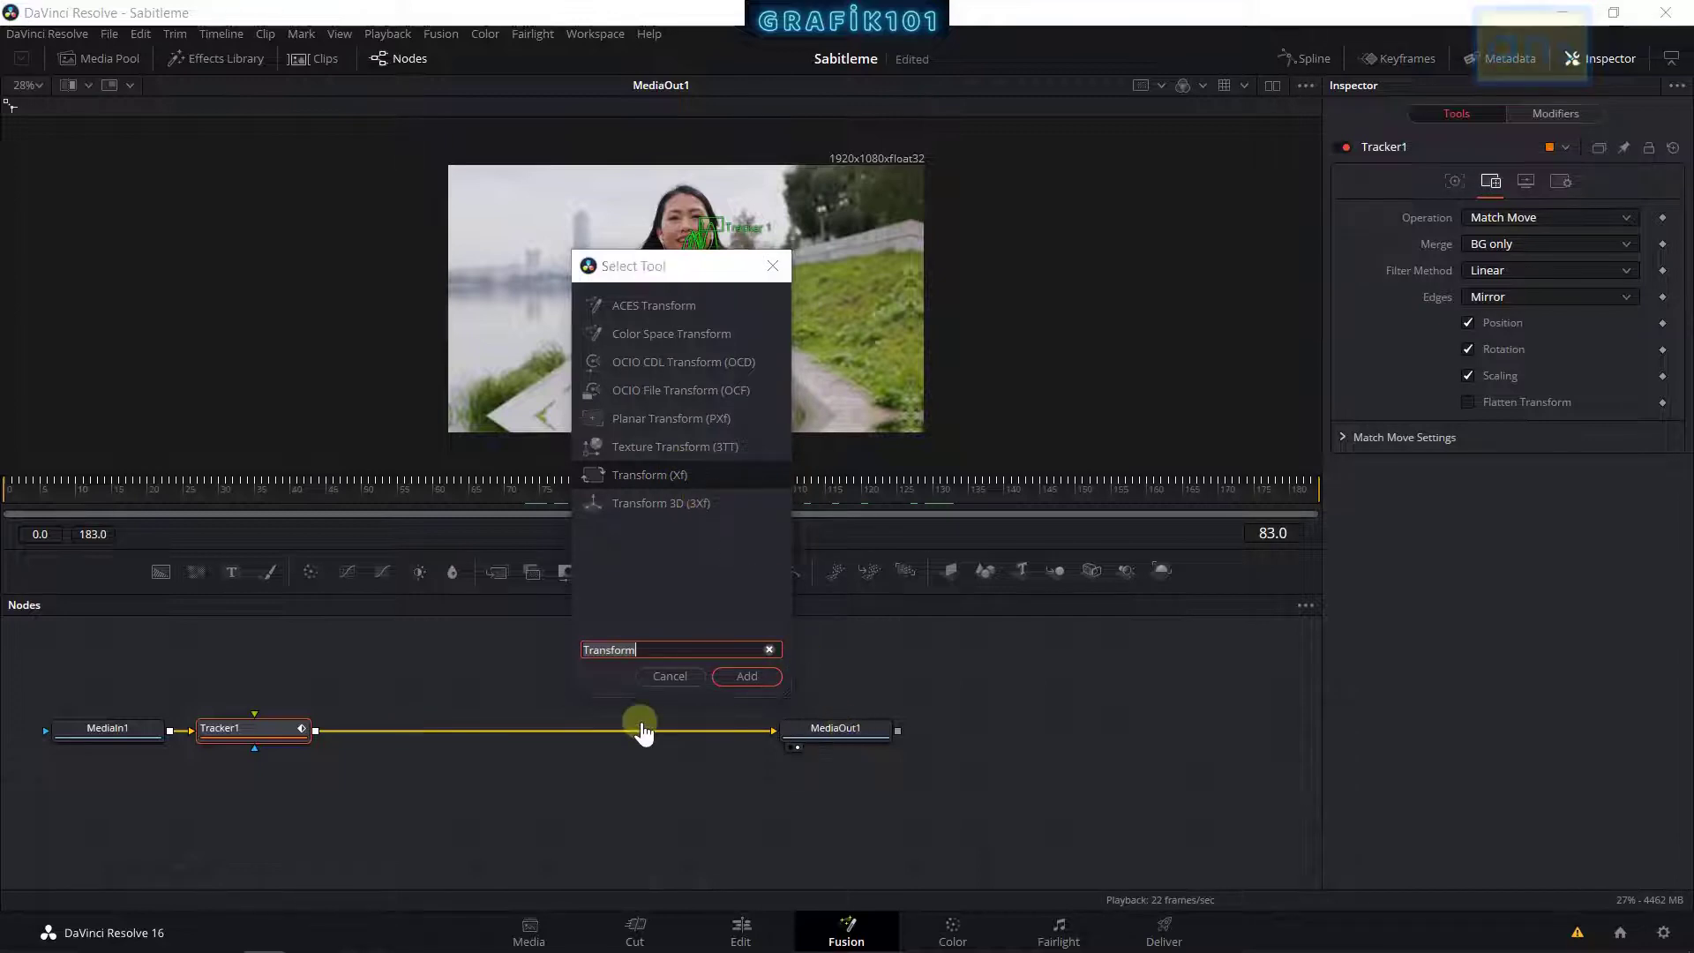
key(Return)
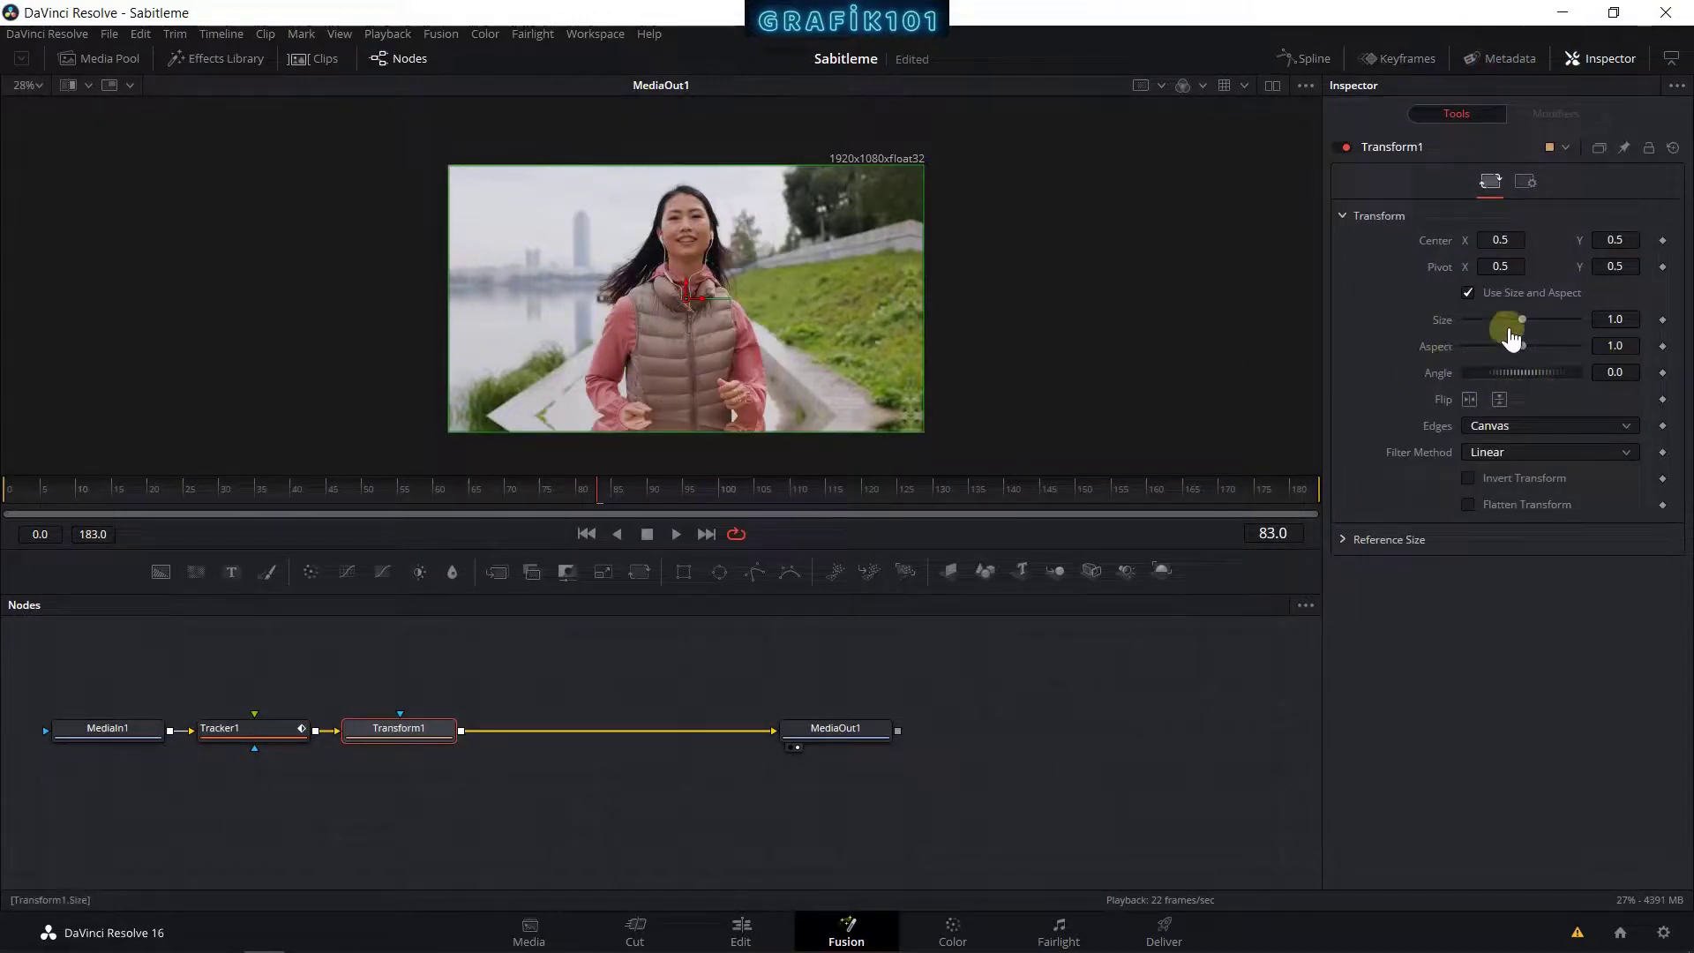
Step: Scale Transform1 to Size 1.114 with Center Y 0.461, then play from frame 70
drag(1524, 326, 1652, 321)
click(1614, 320)
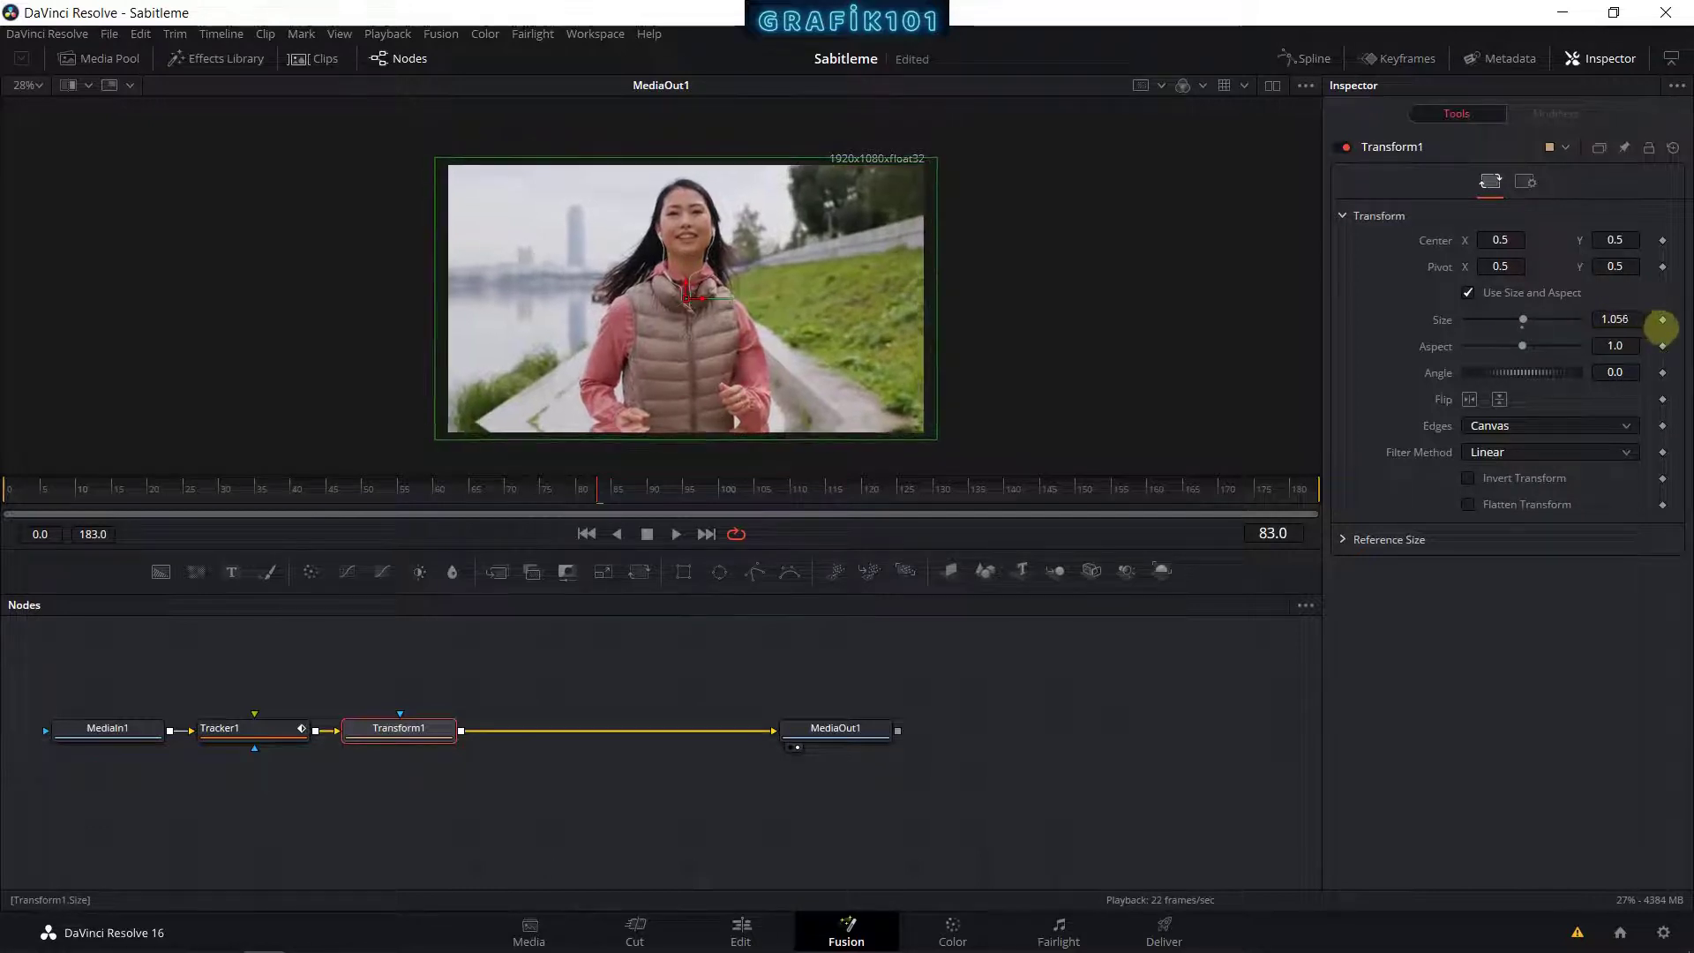
drag(858, 331, 884, 333)
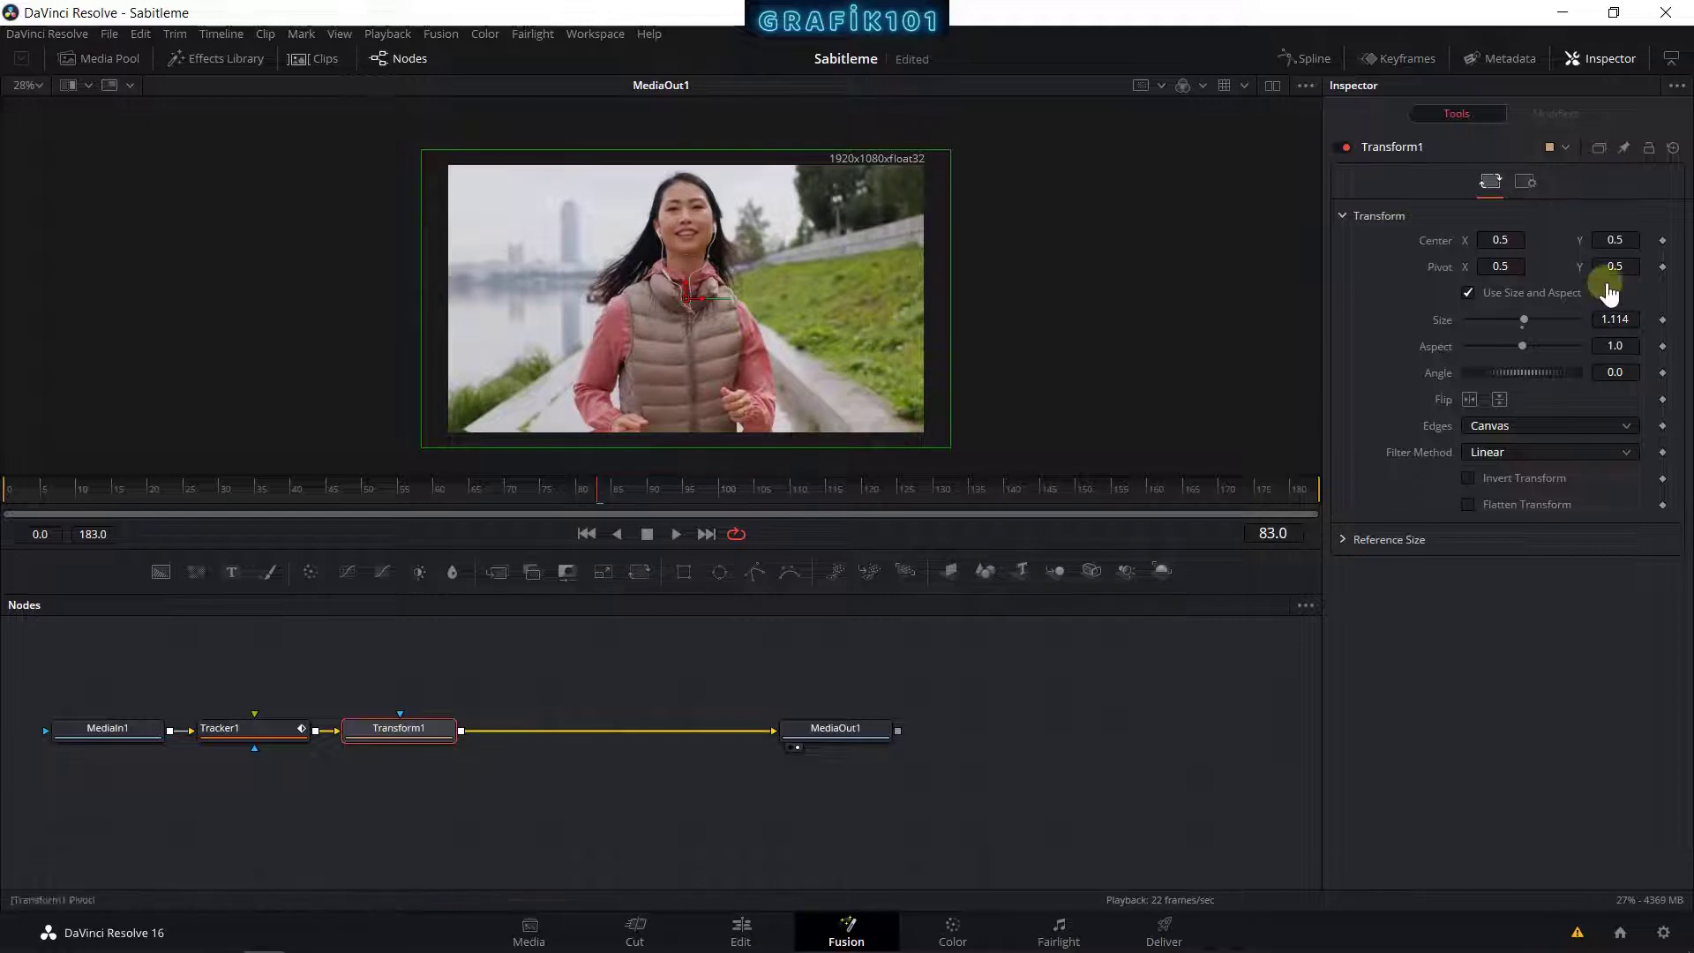
drag(1613, 240, 1576, 252)
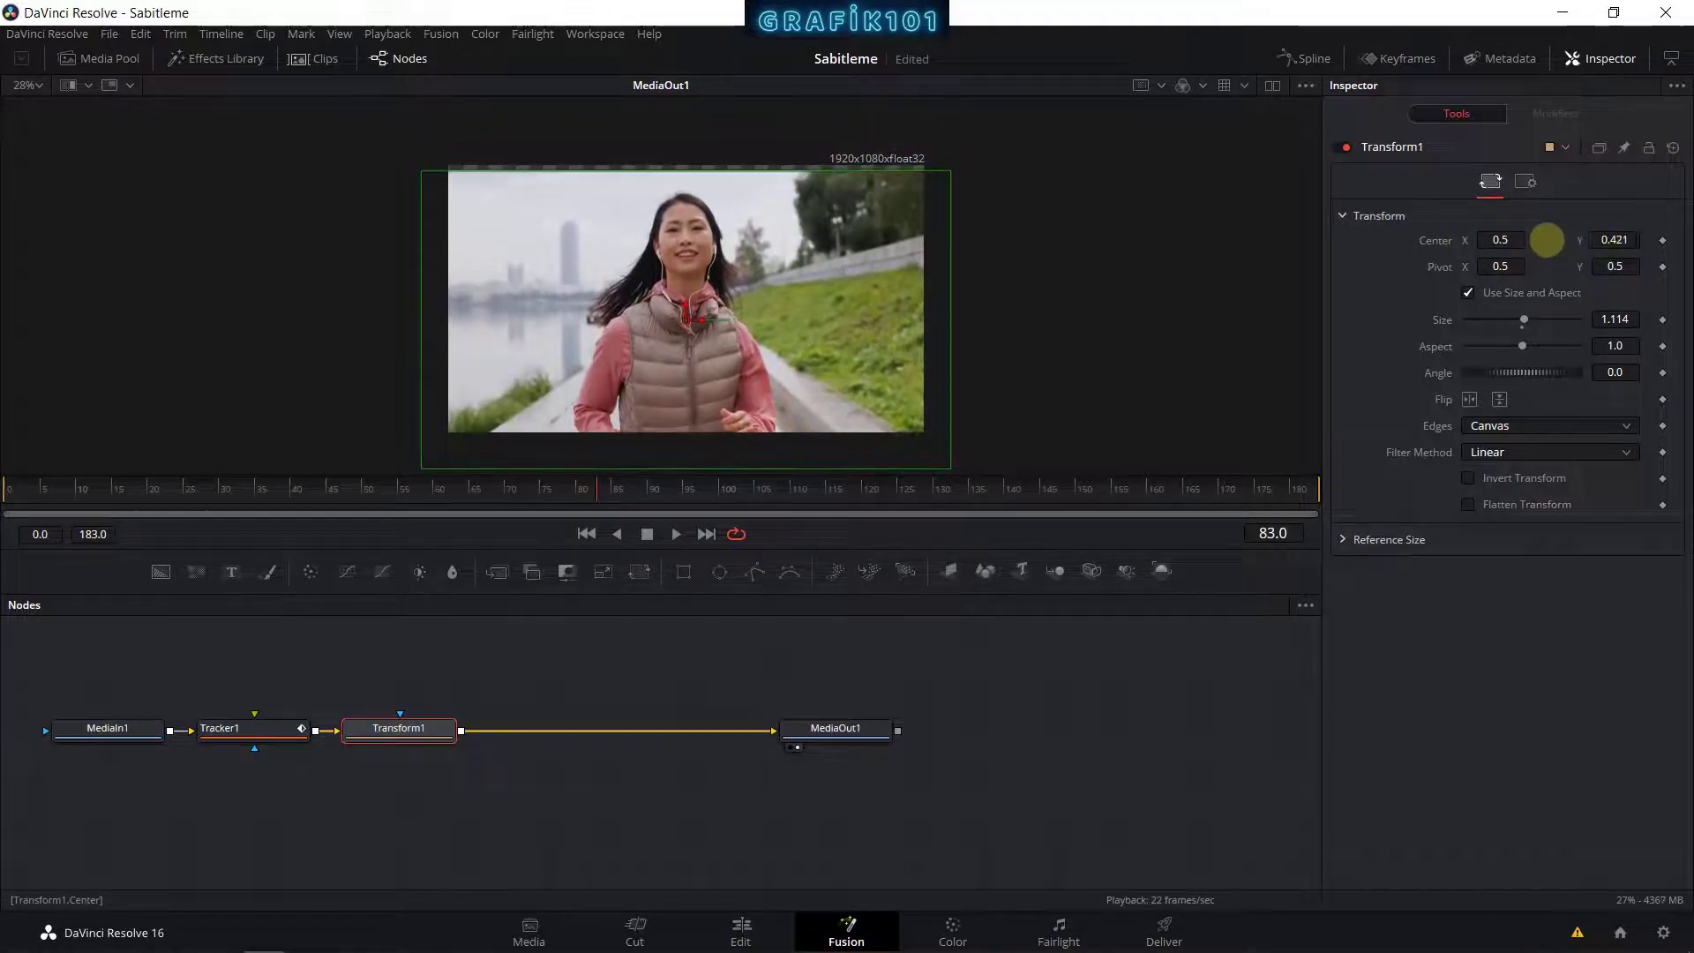
click(510, 492)
key(space)
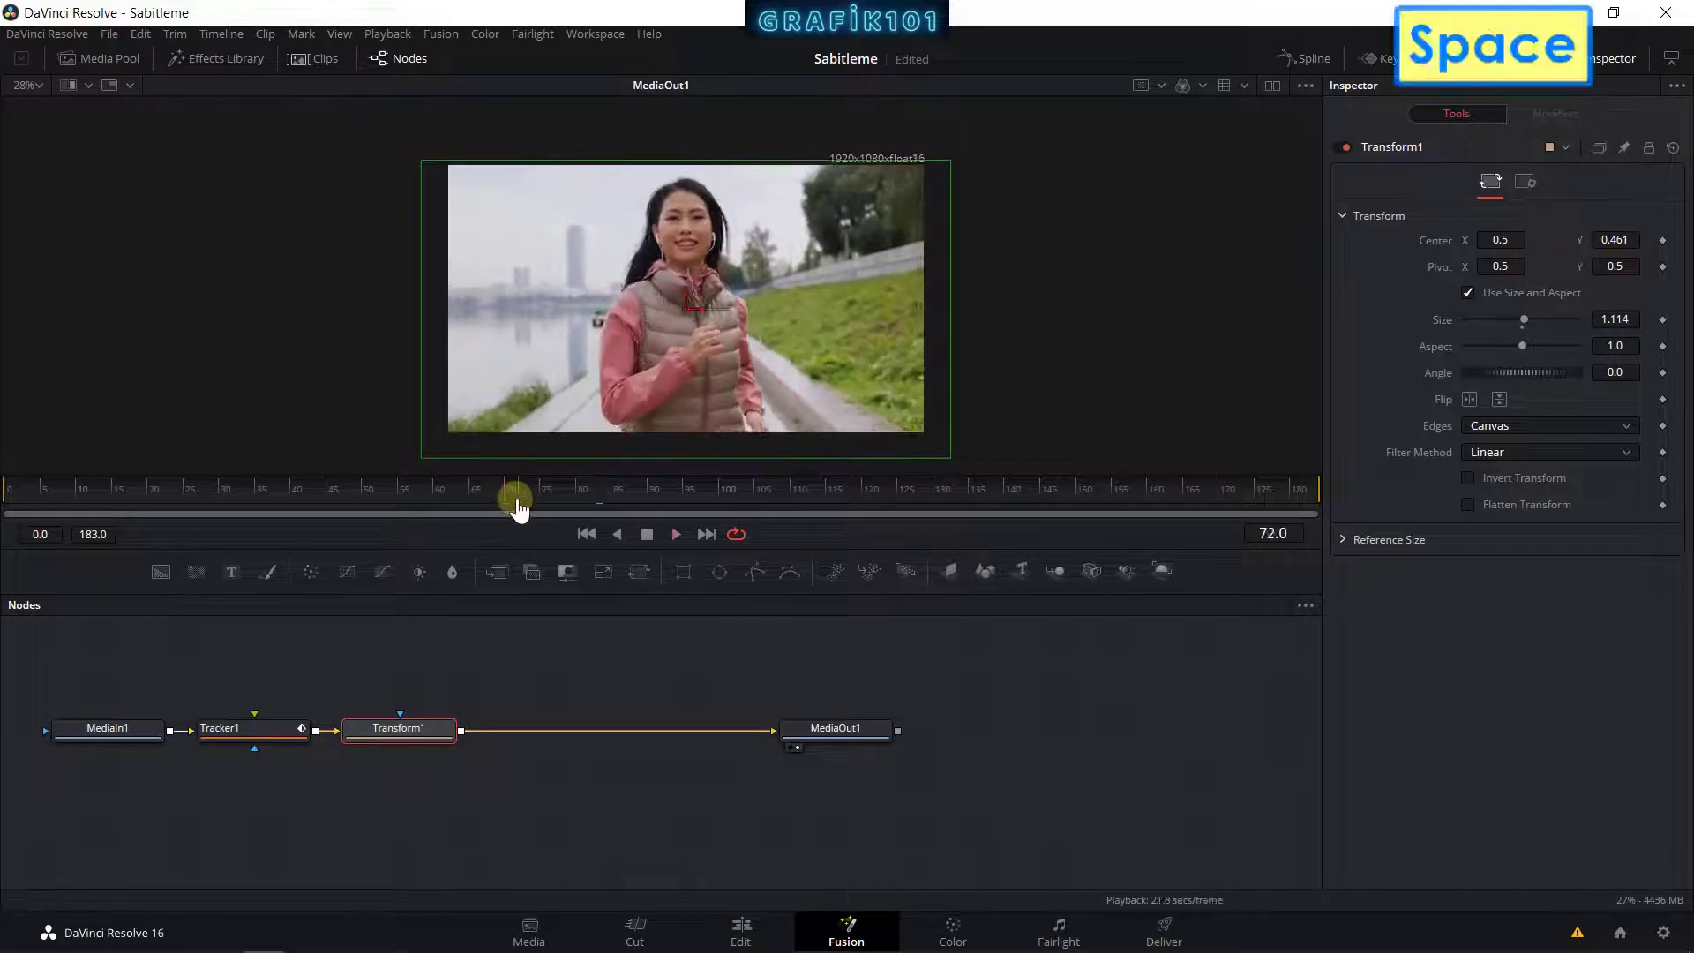
key(space)
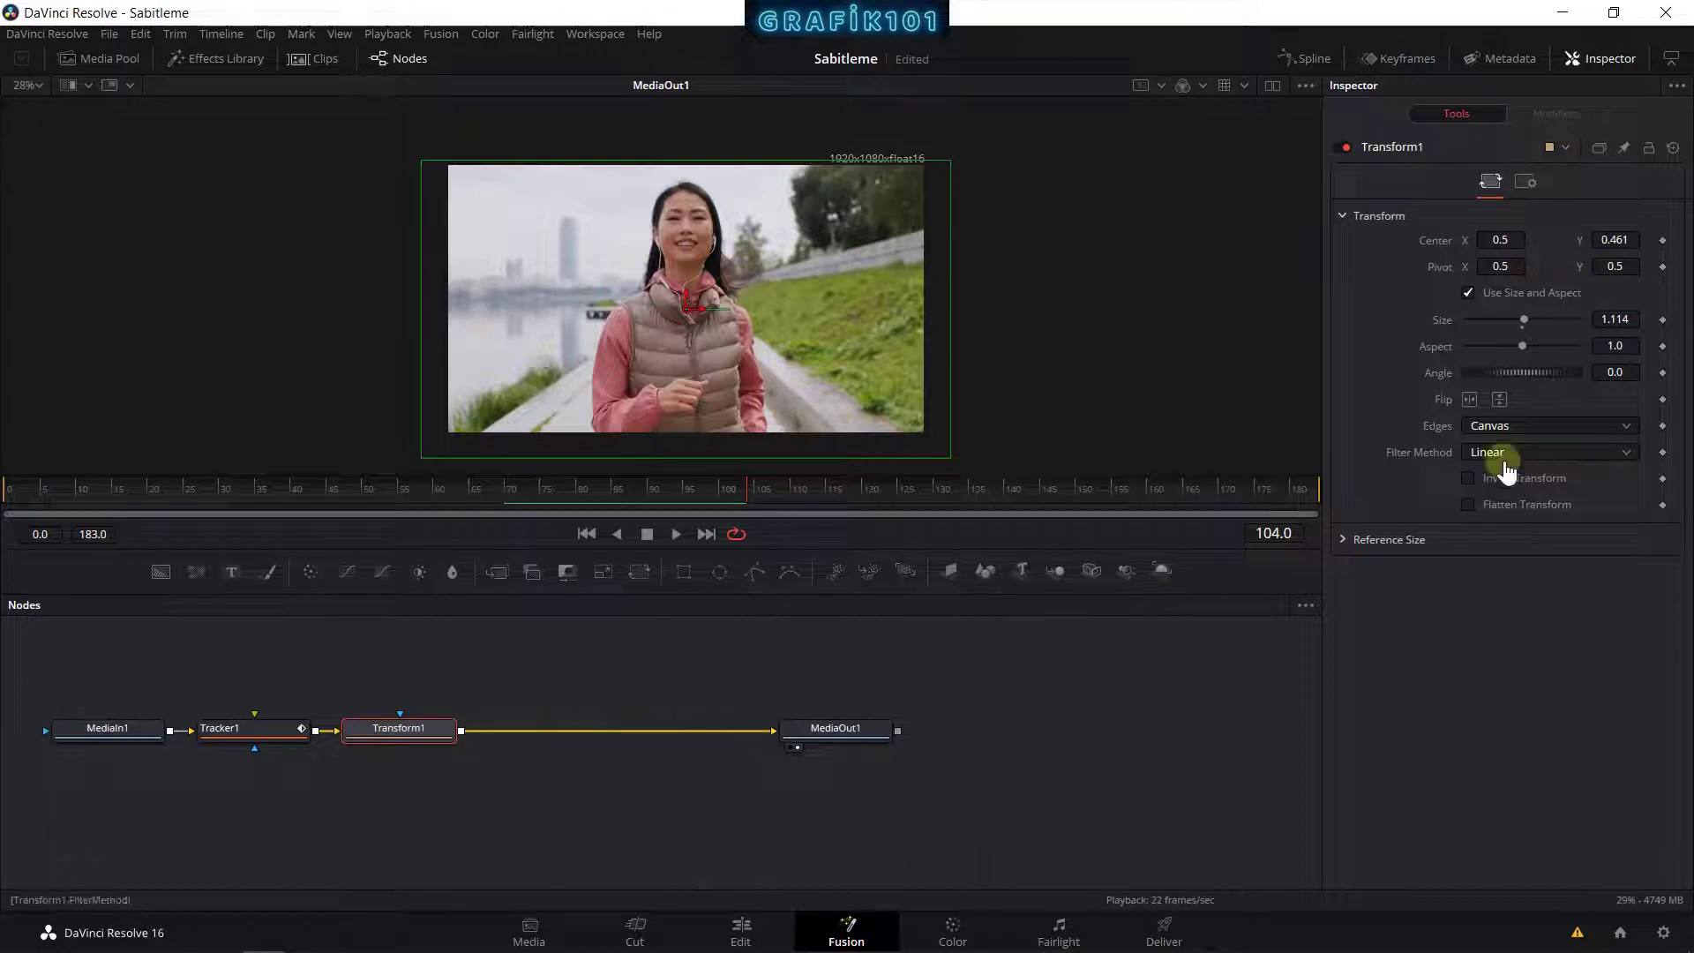
Step: Turn off Flatten Transform in Tracker1's Match Move settings and return to the first frame
click(270, 739)
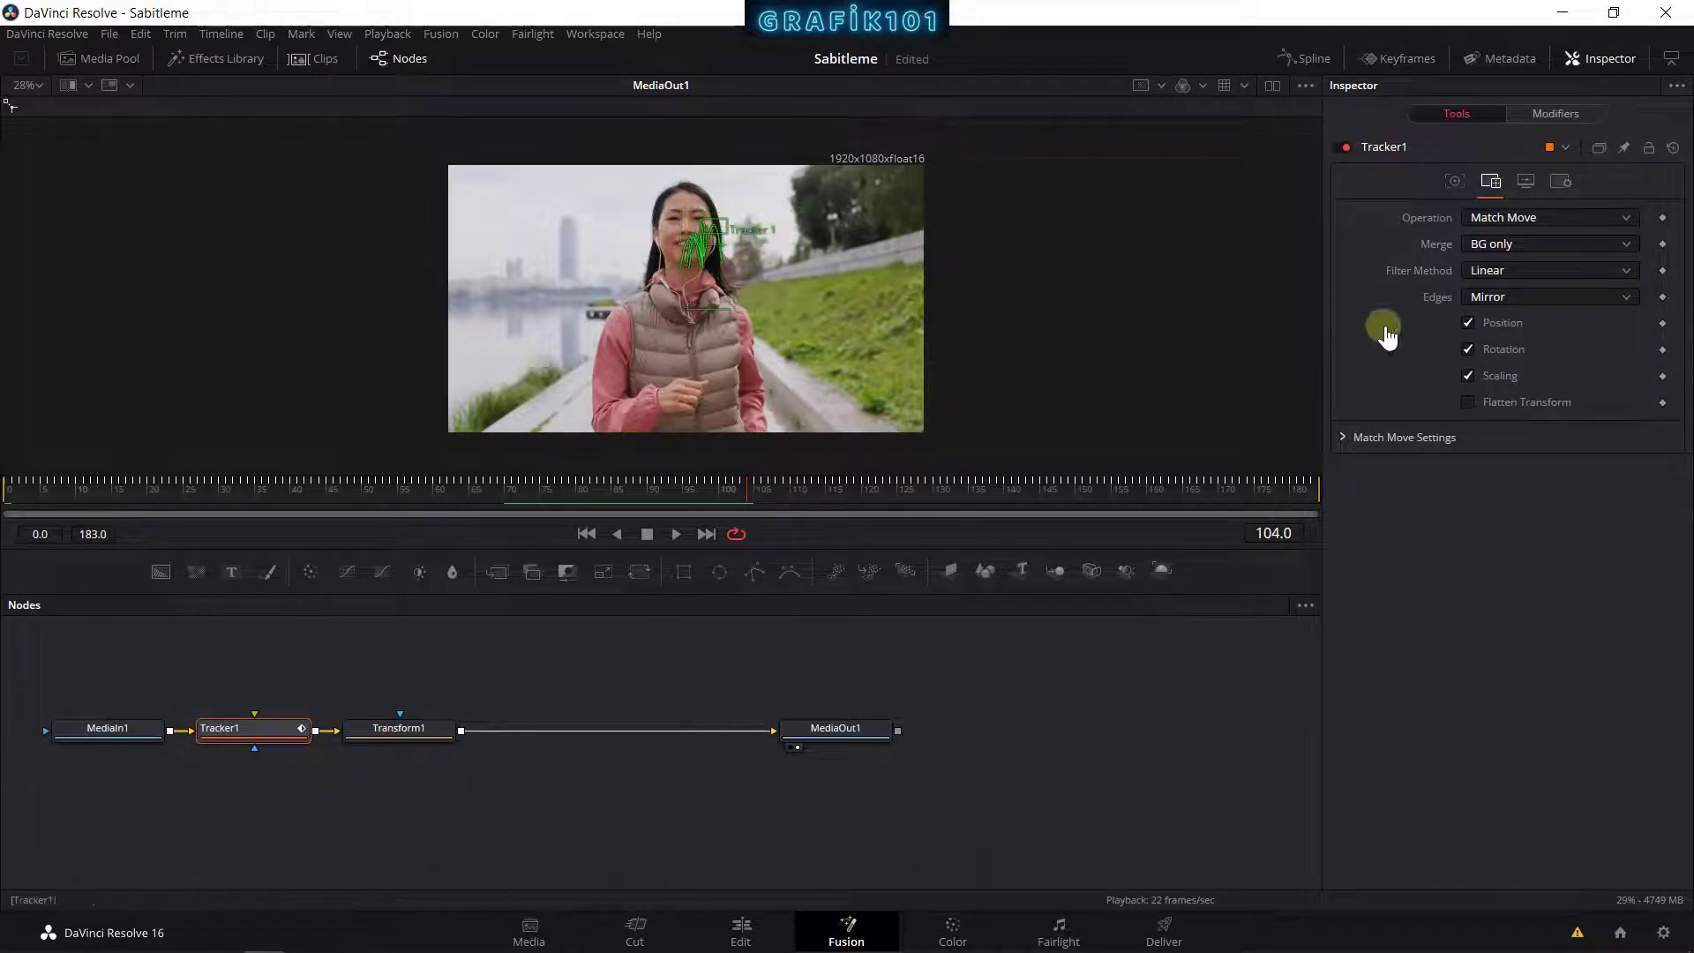
click(1492, 331)
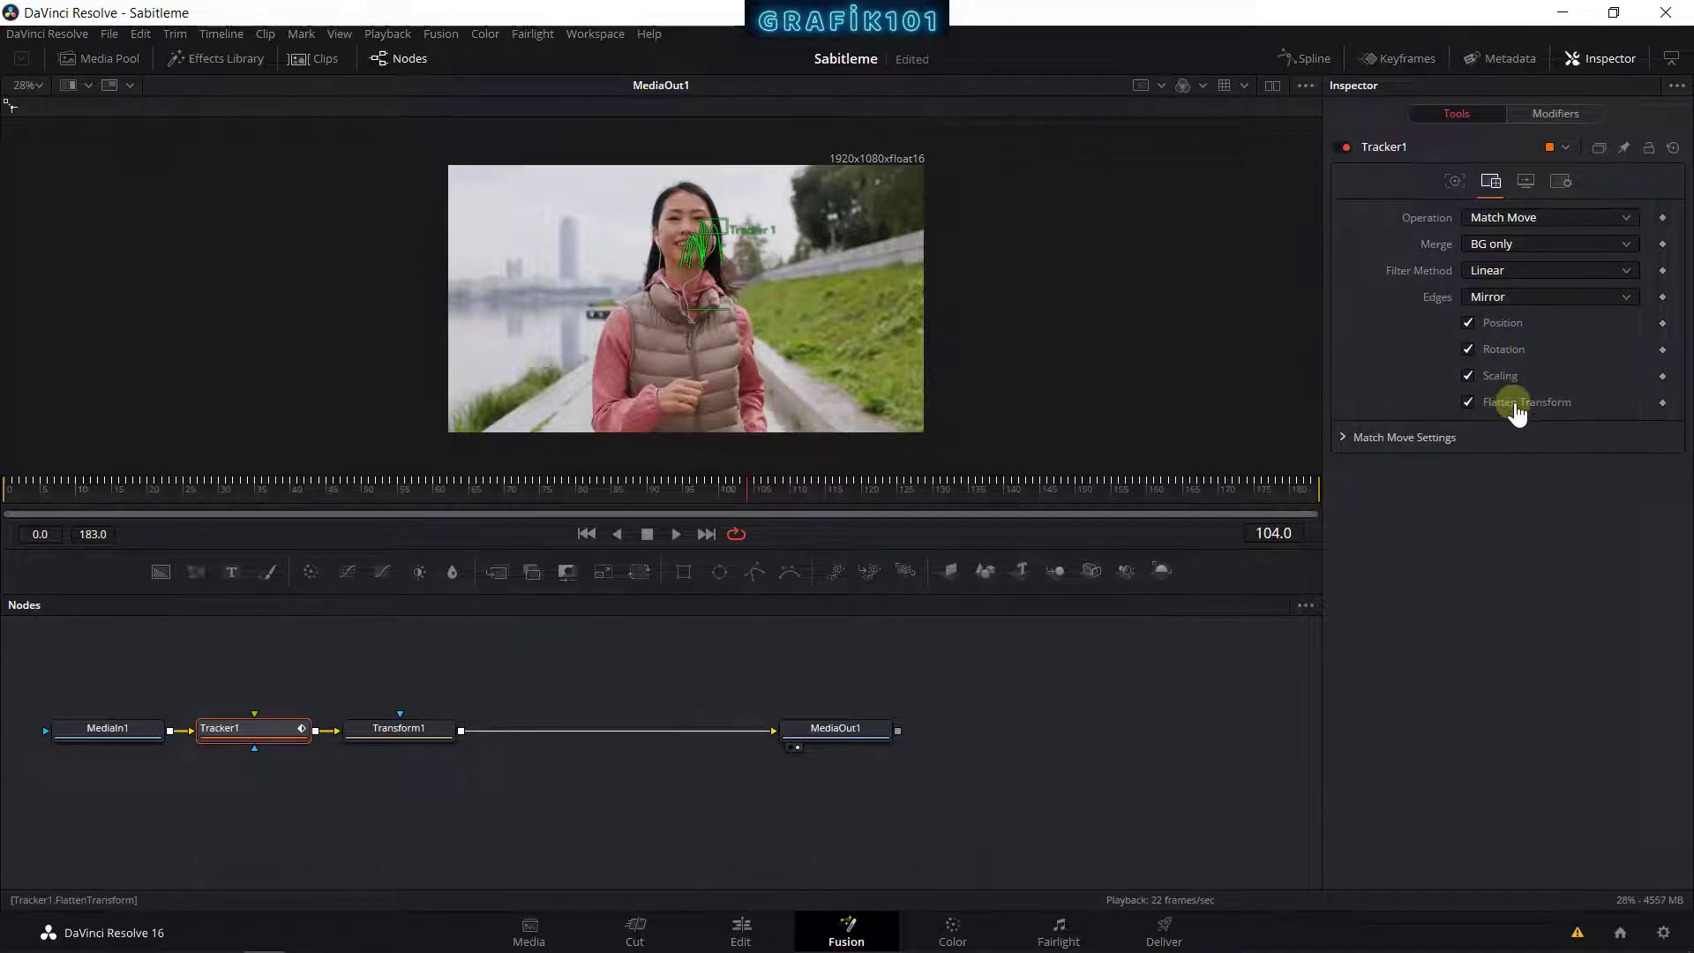
click(1517, 408)
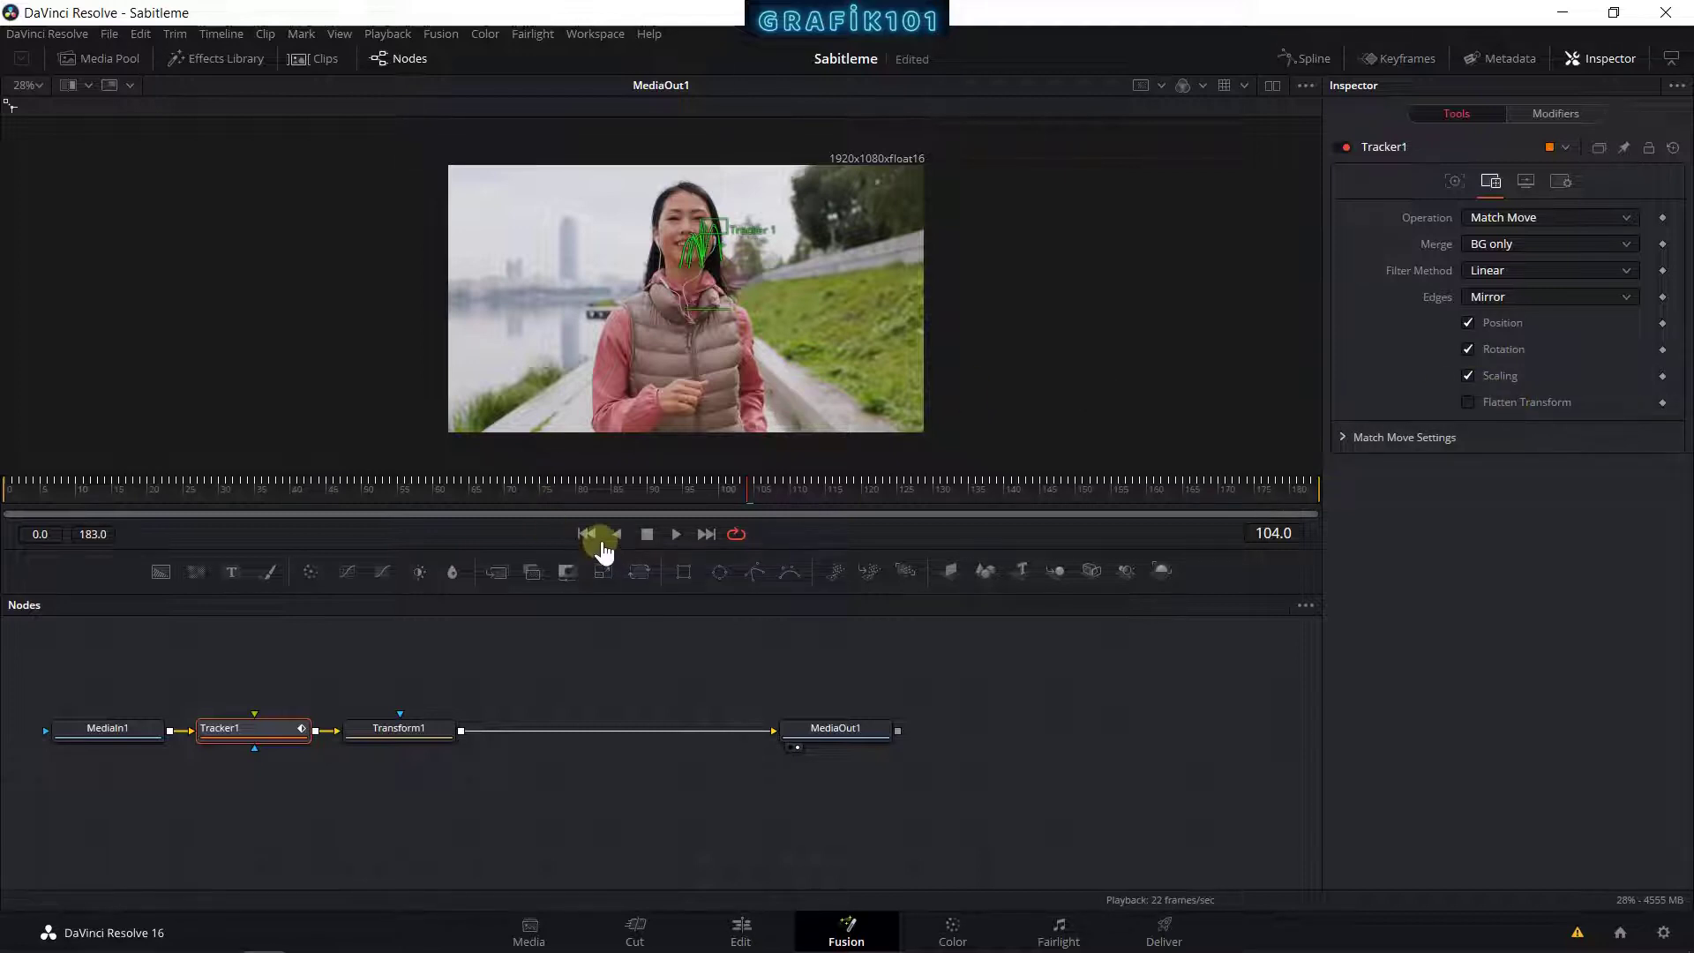
click(589, 536)
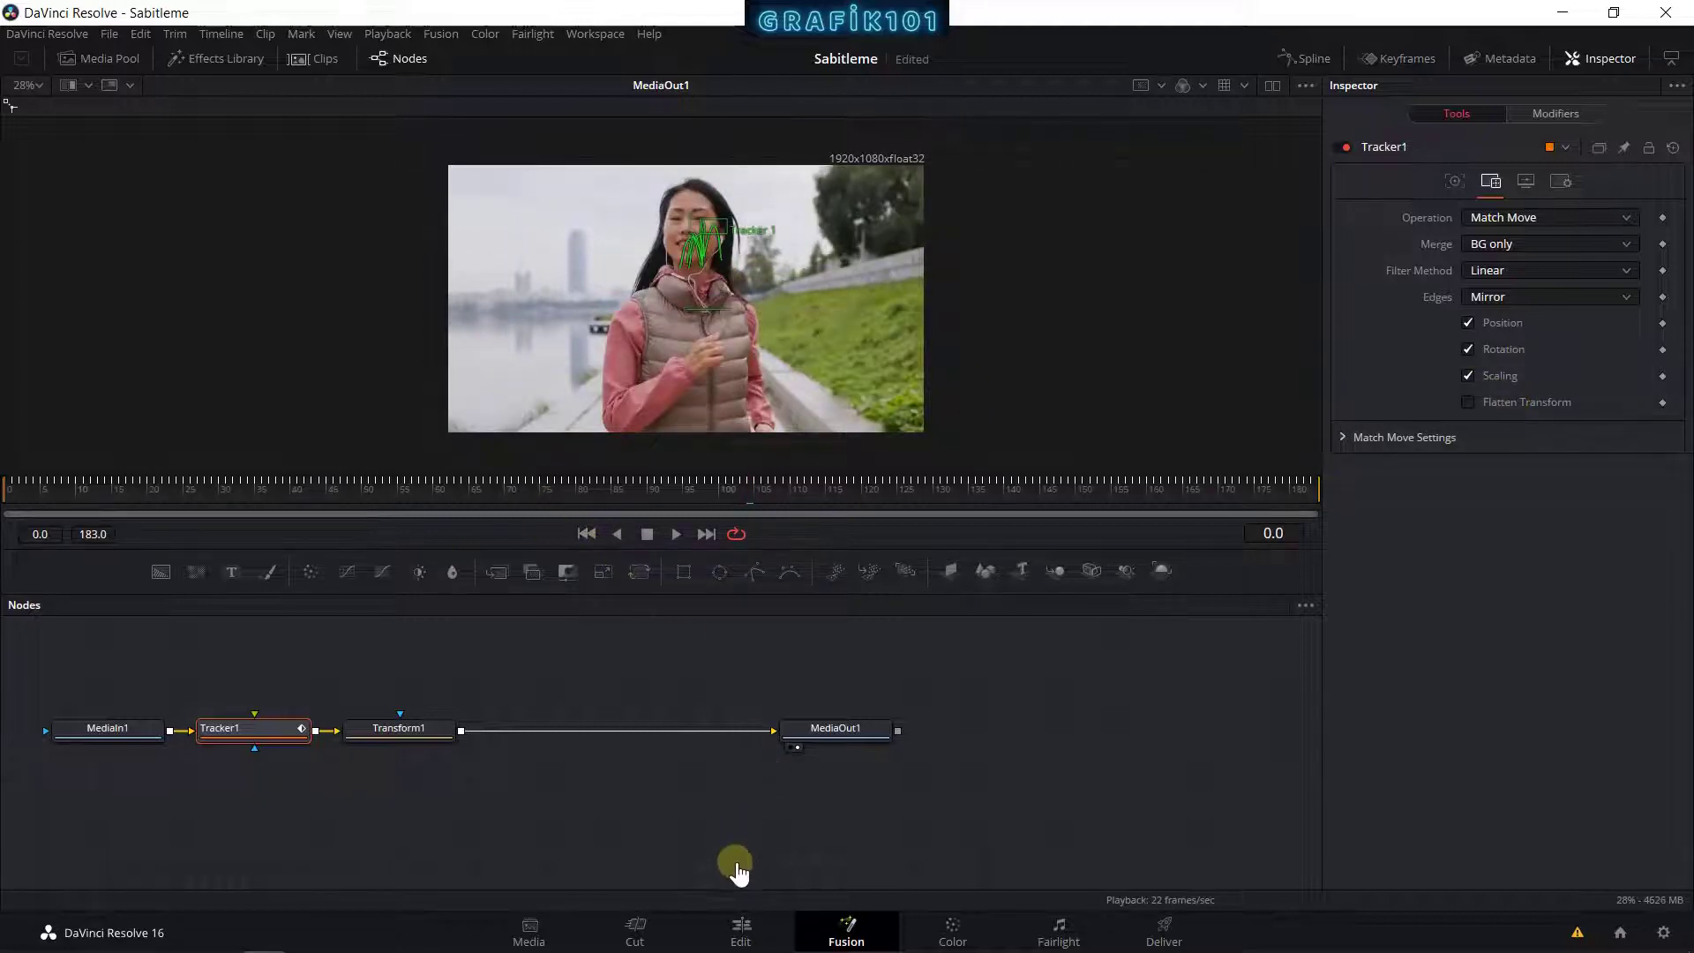
Step: On the Edit page, save the project and review the stabilized clip in full screen
click(743, 930)
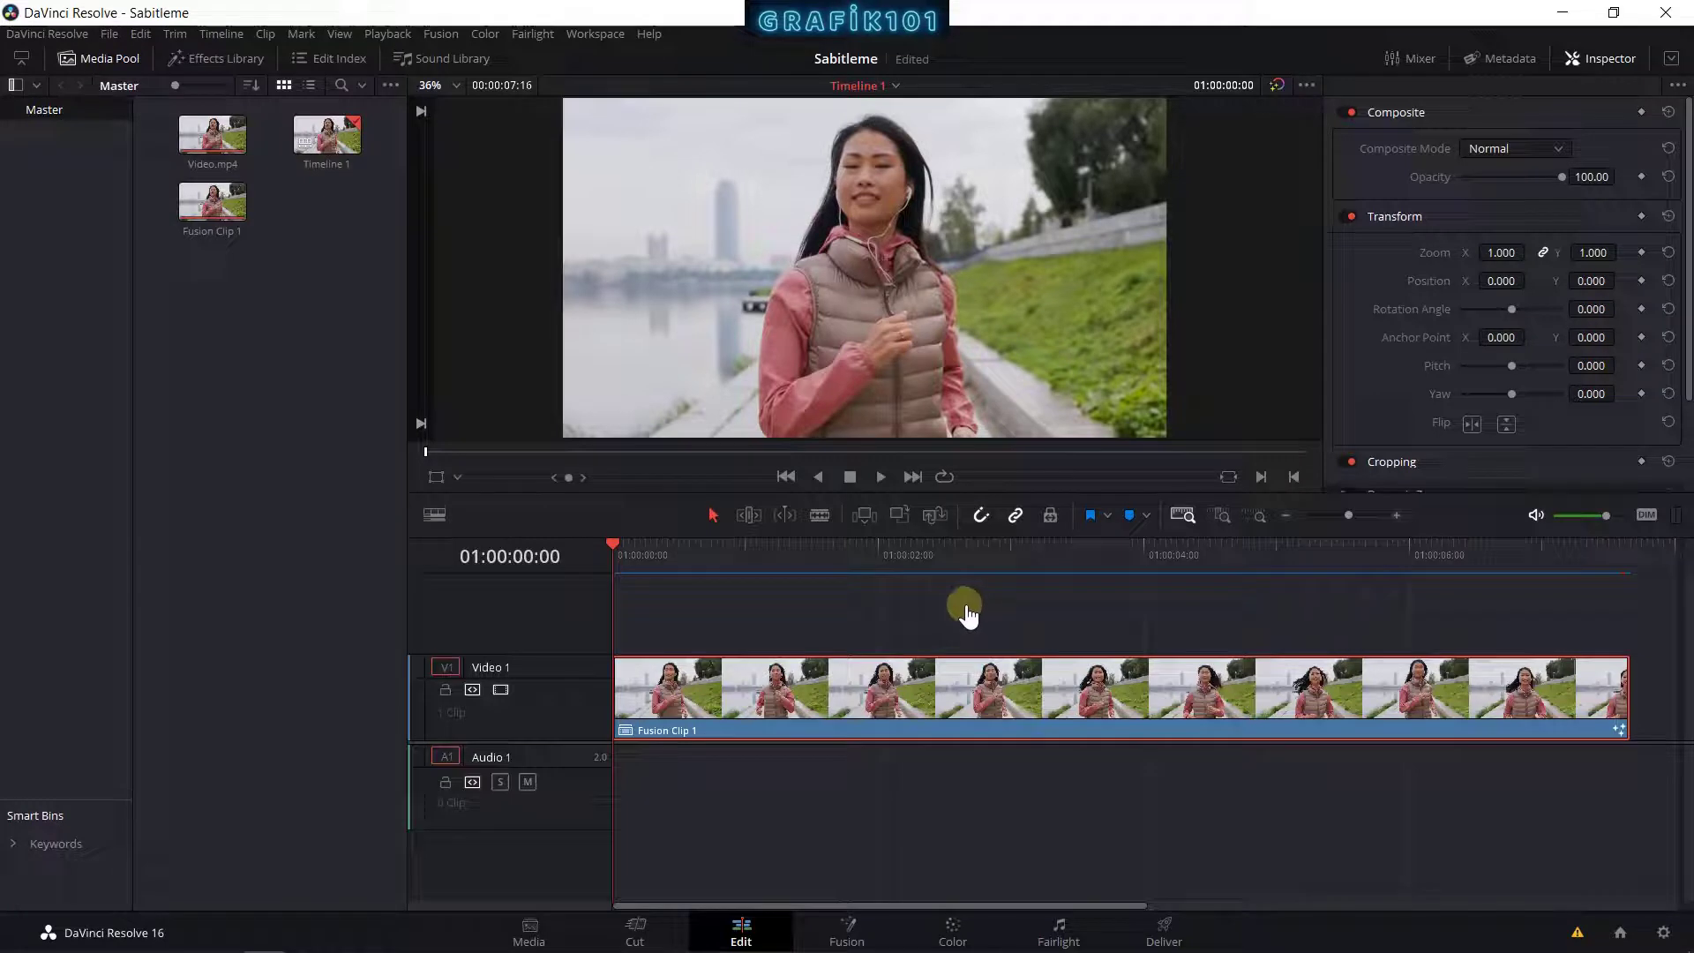
key(ctrl+s)
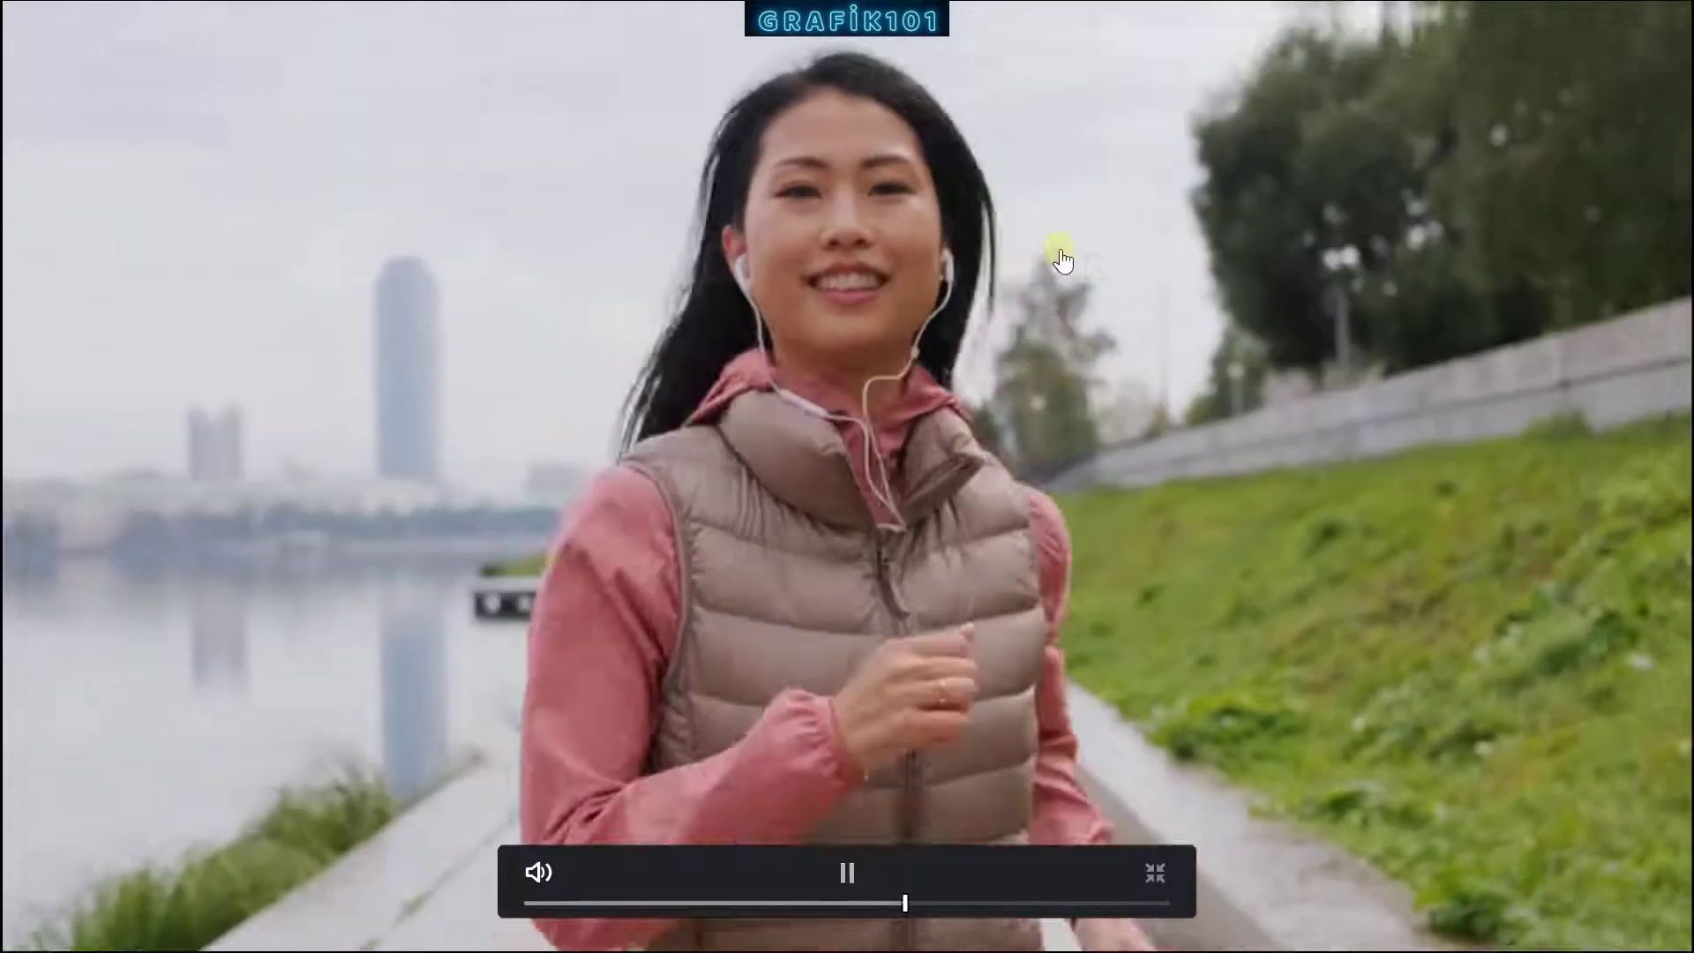
key(space)
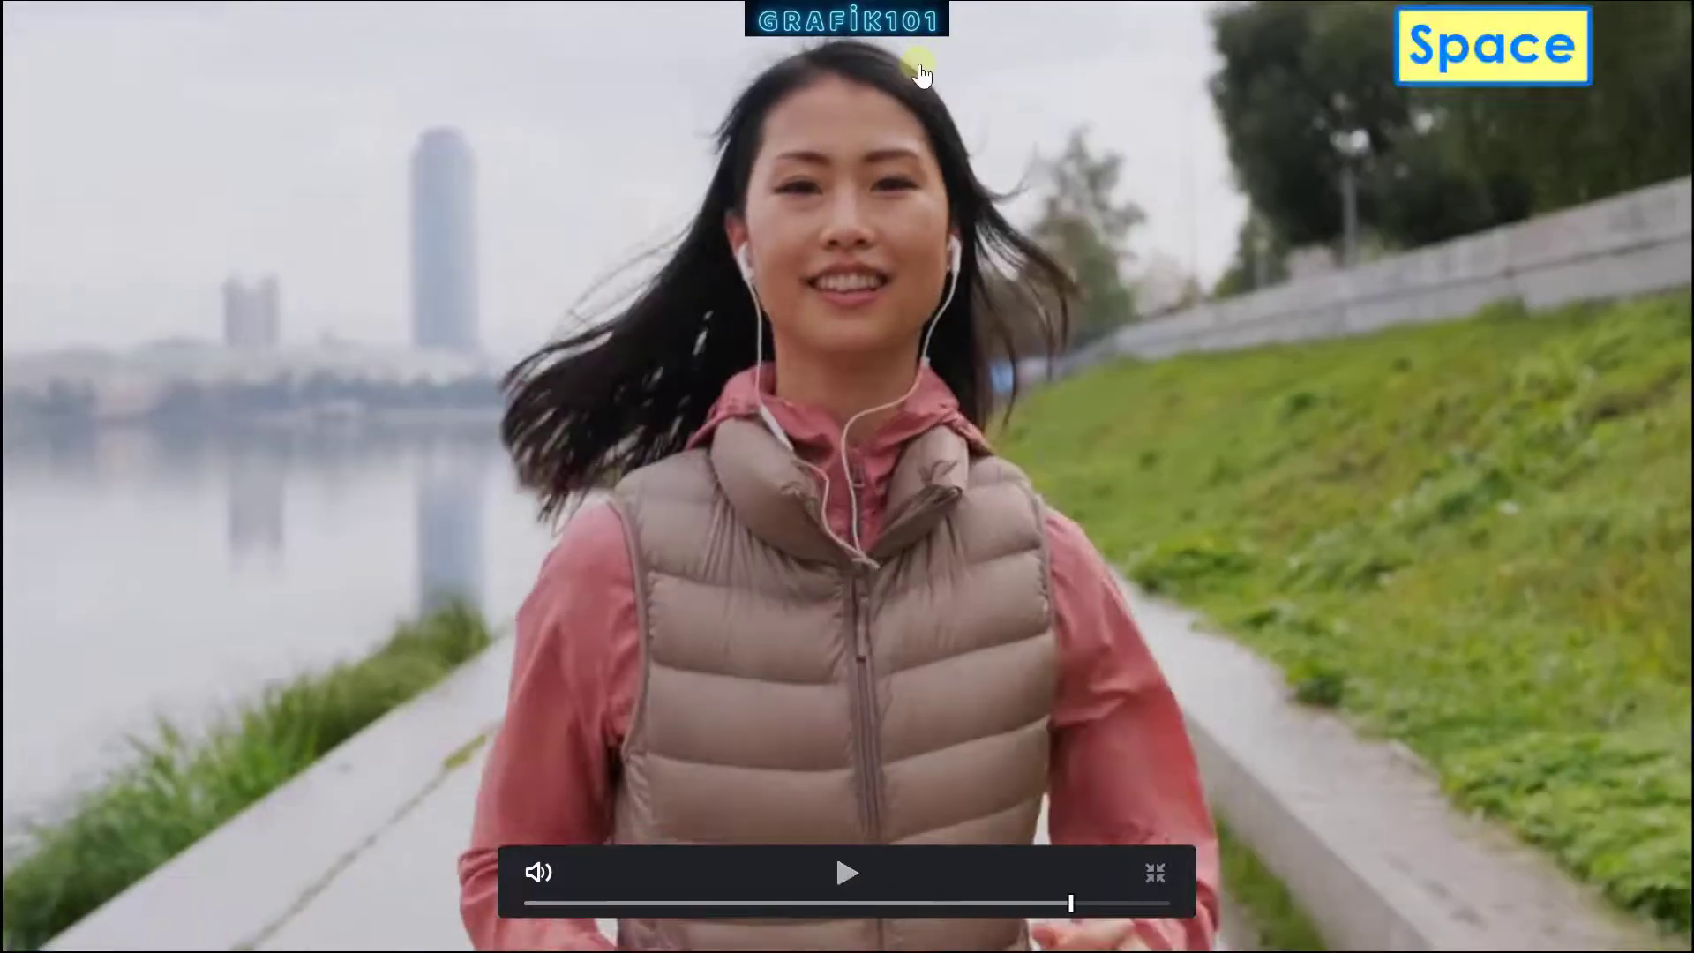
drag(1029, 903, 1040, 905)
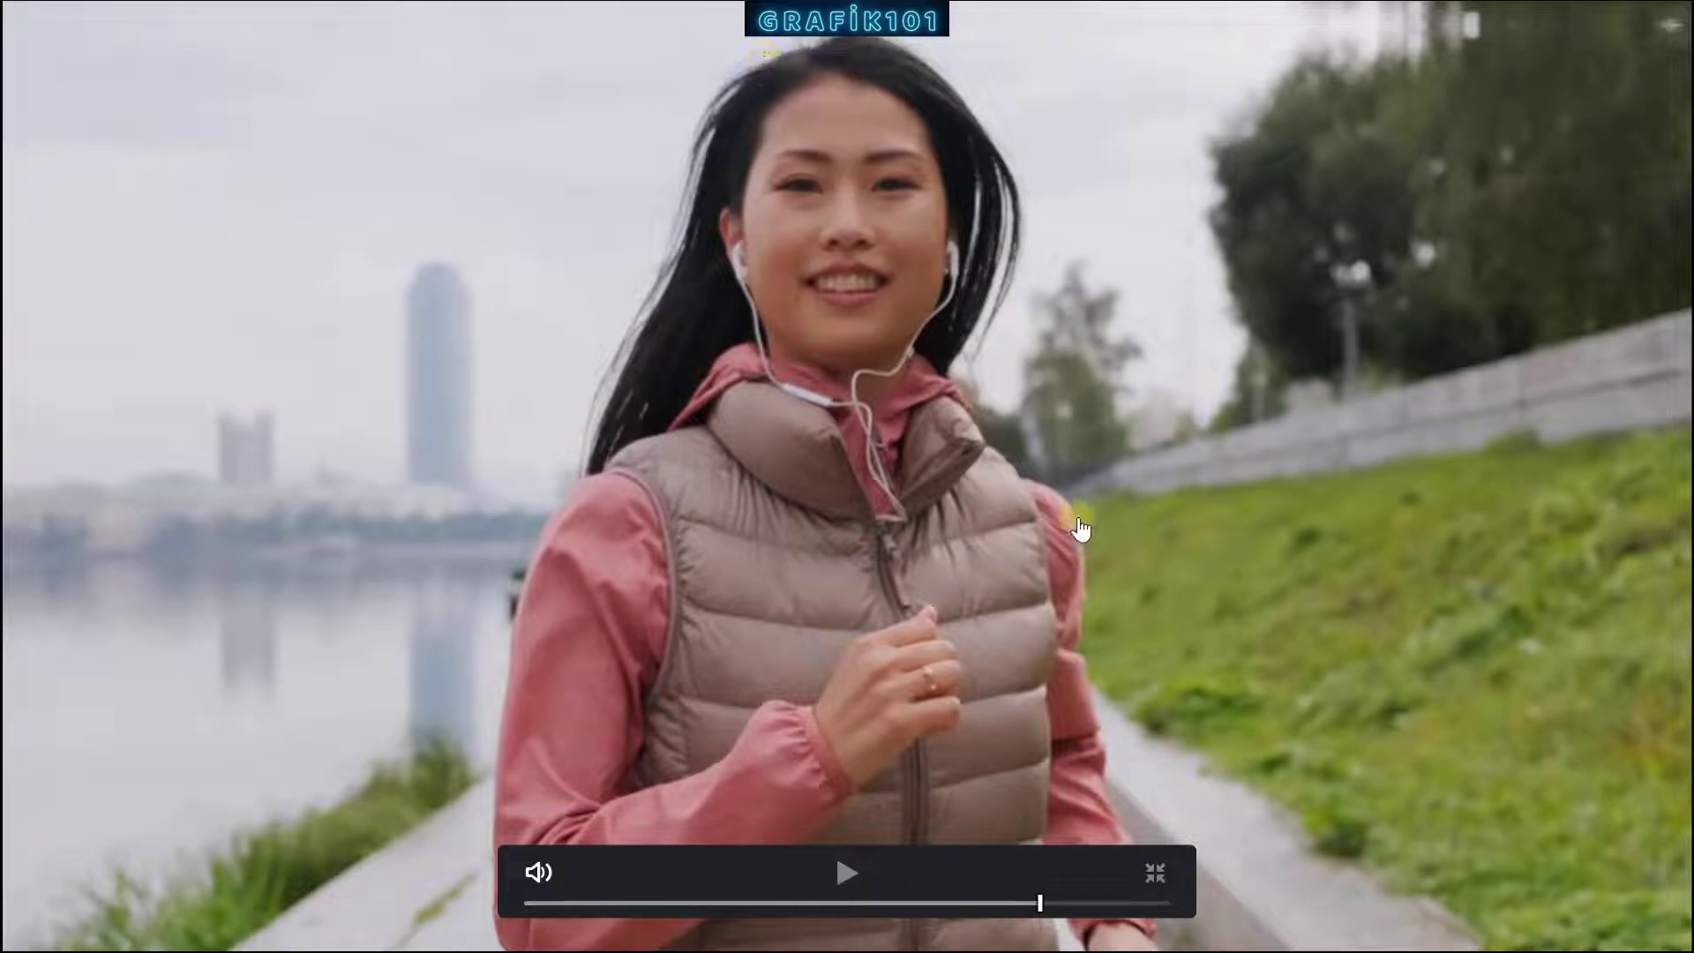
click(1157, 874)
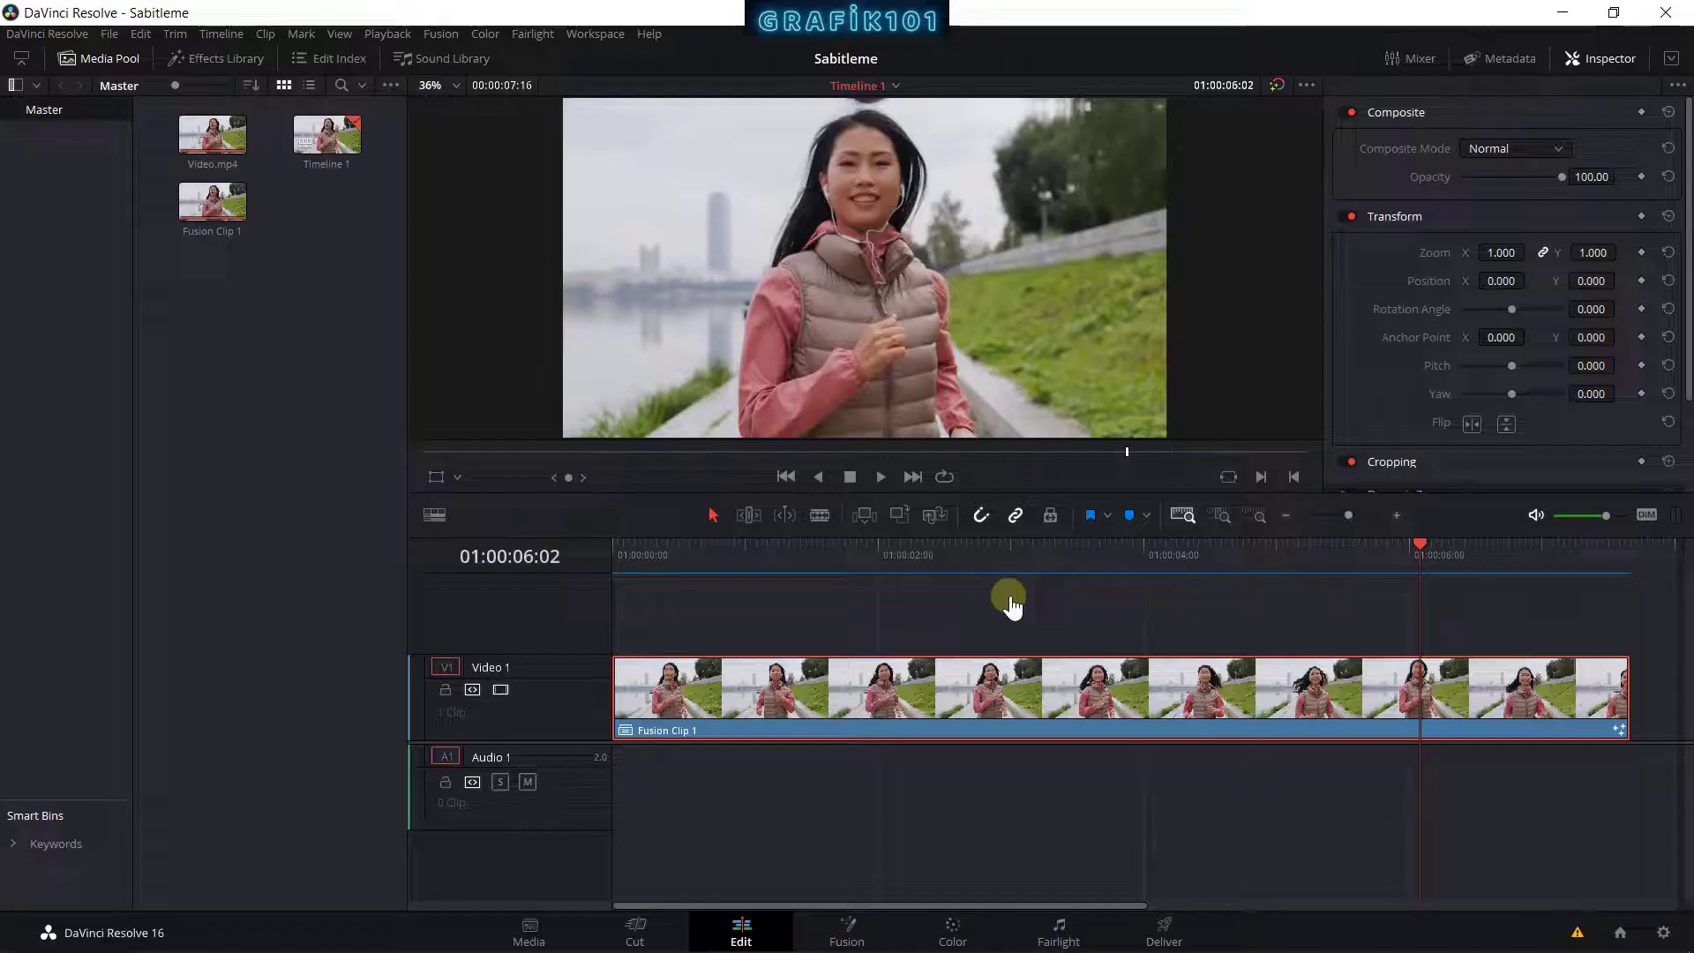
Step: Try Tracker1's Edges as Duplicate, then Mirror, and settle on Black before selecting Transform1
click(844, 934)
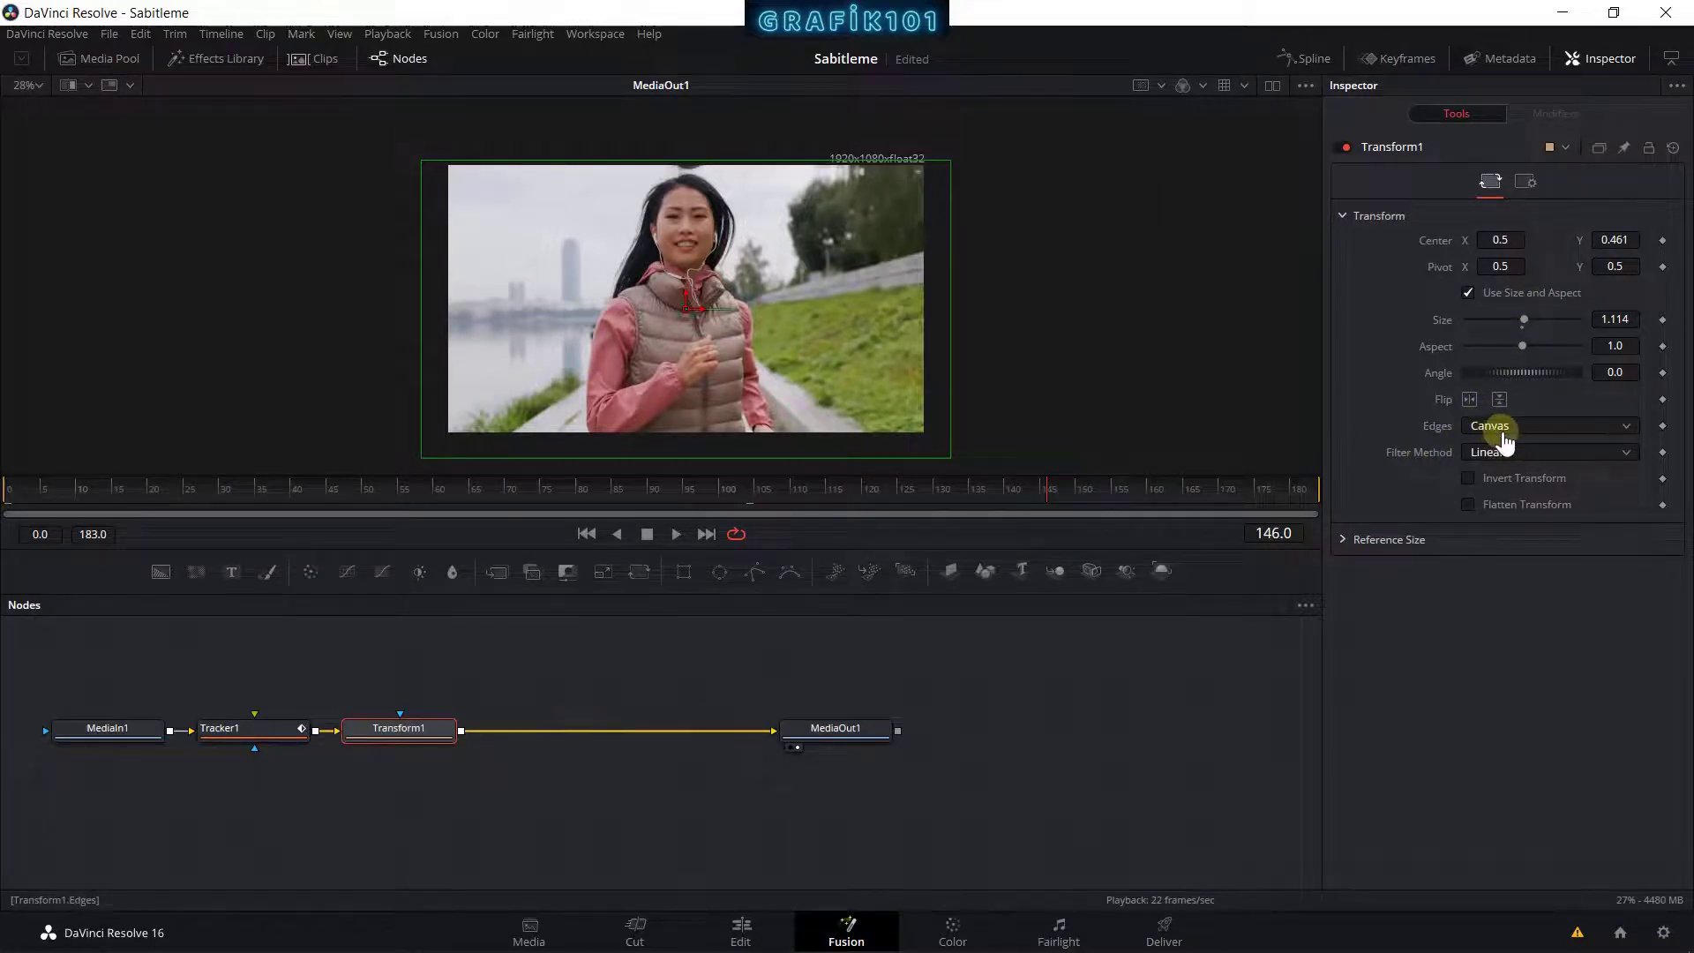
click(272, 741)
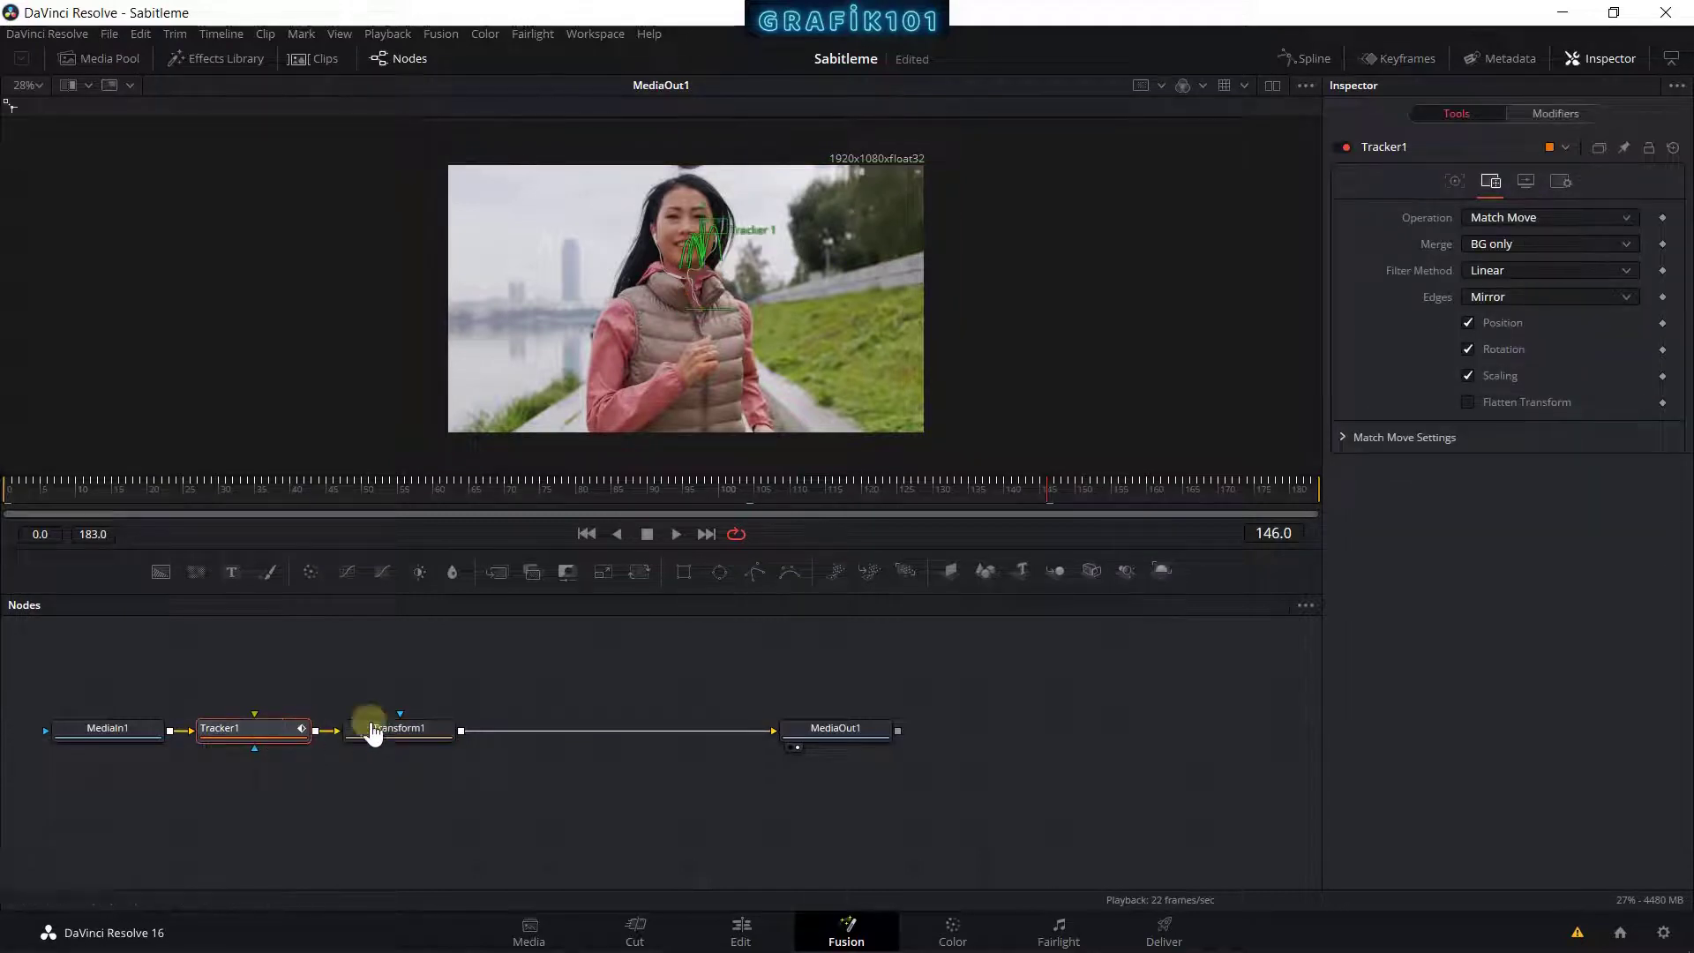
click(1516, 304)
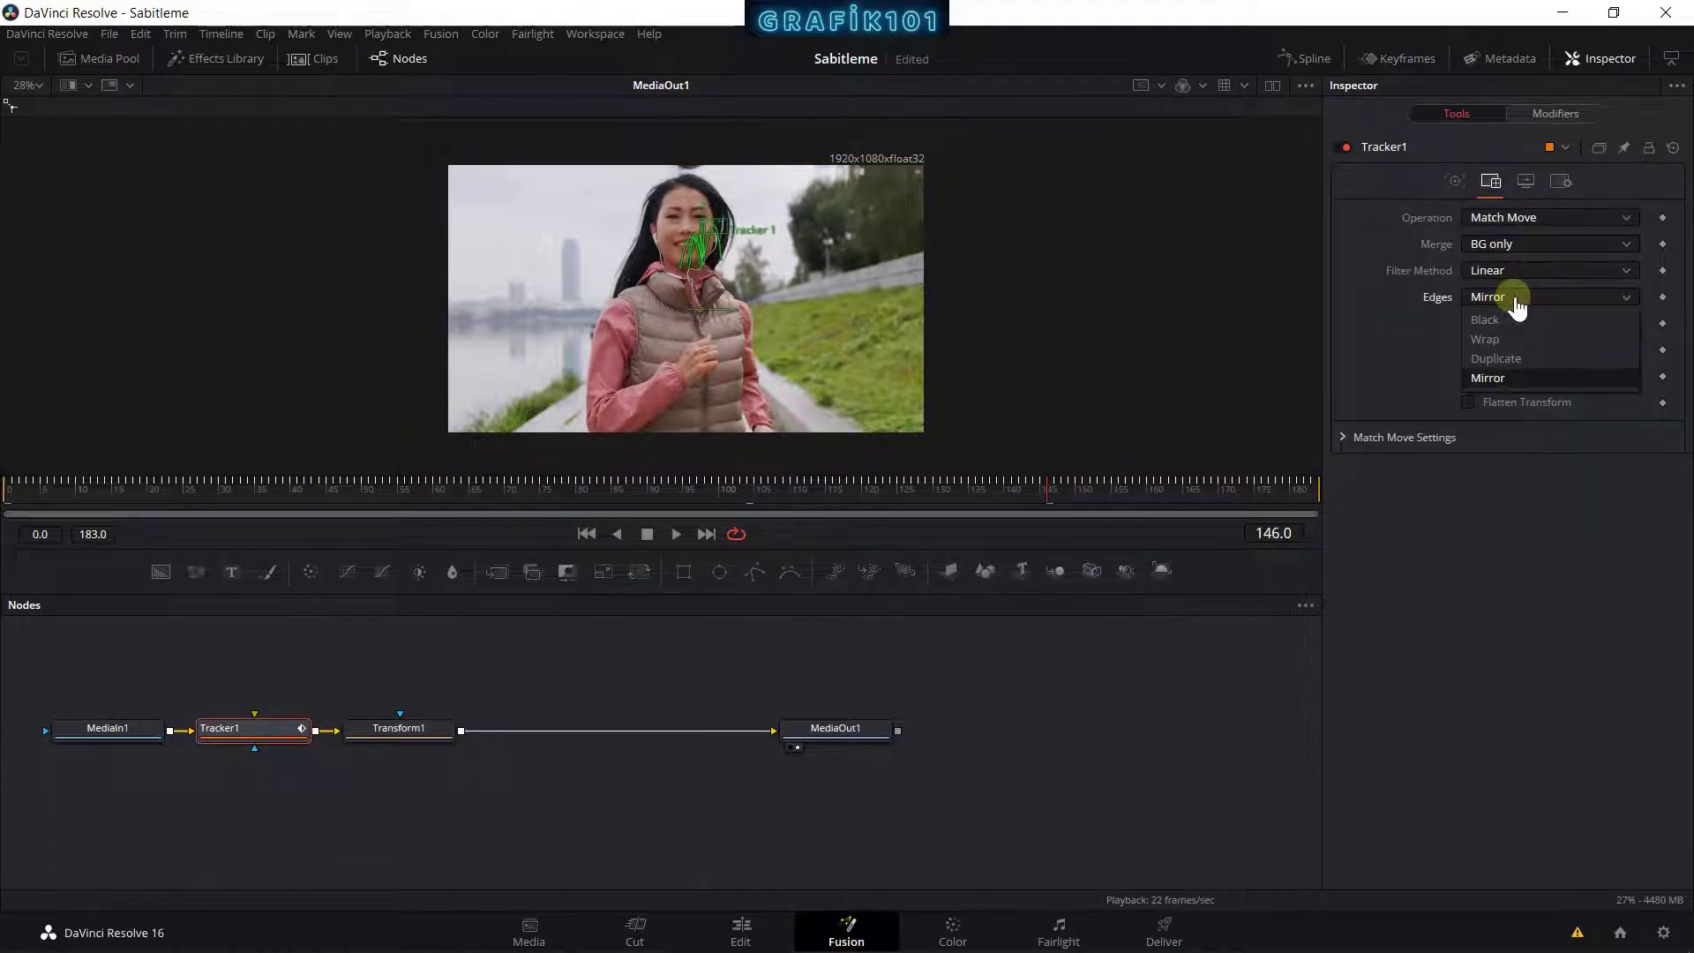
click(1499, 359)
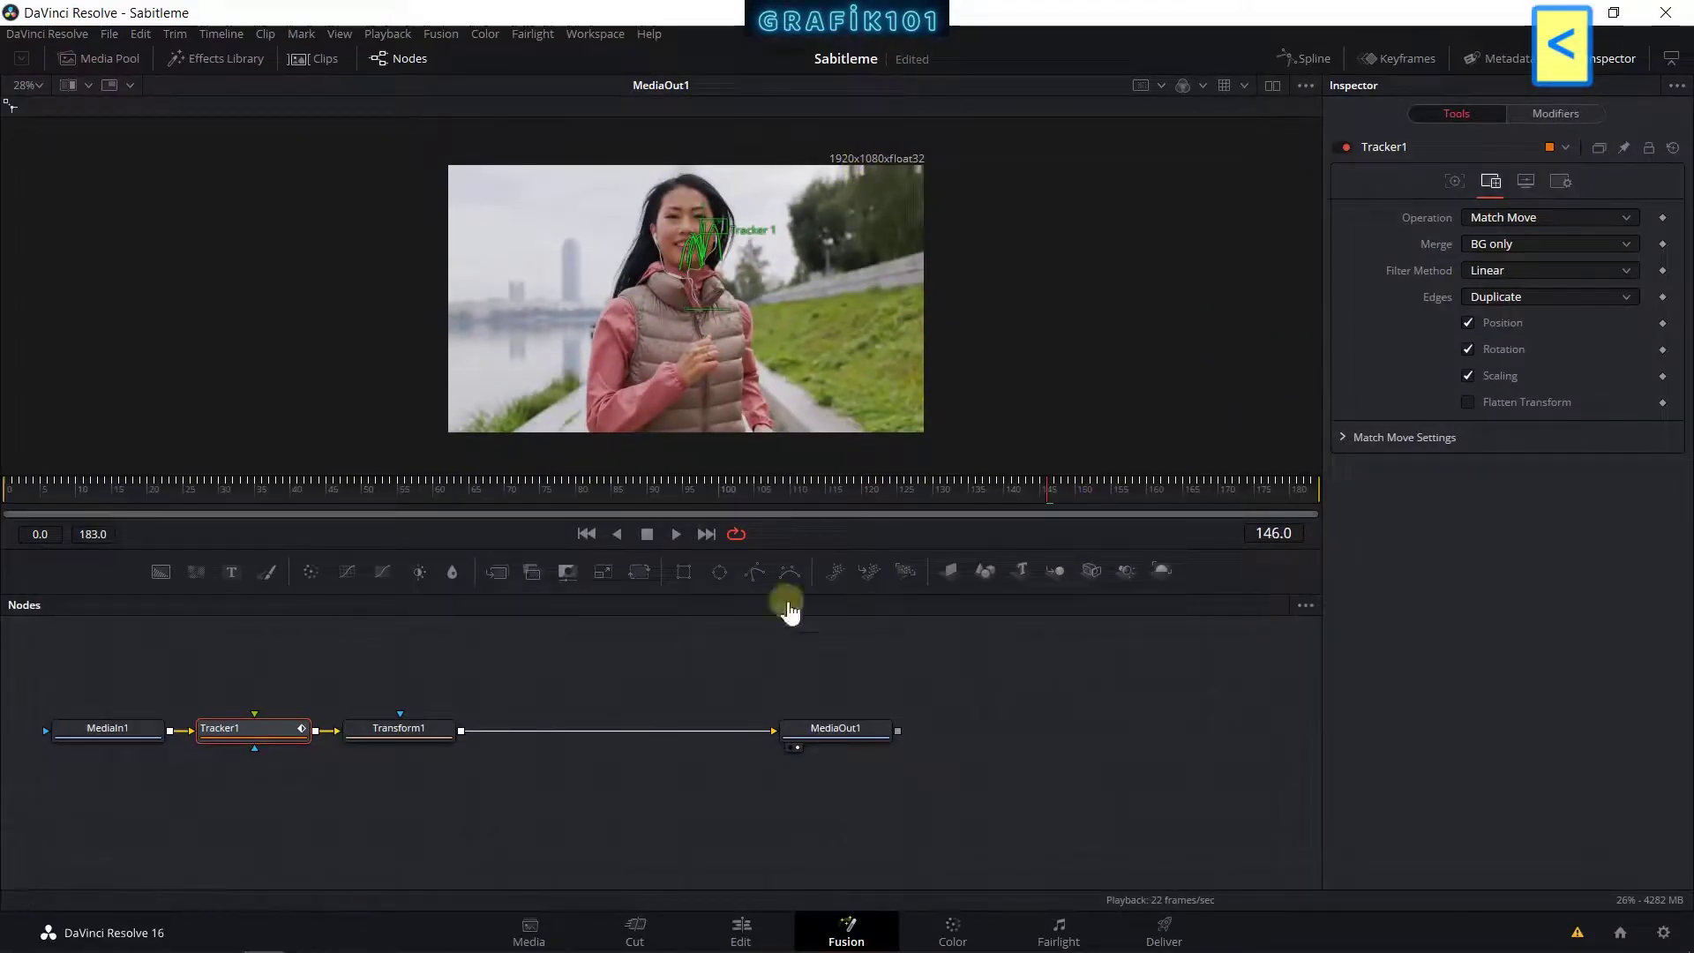
click(1511, 304)
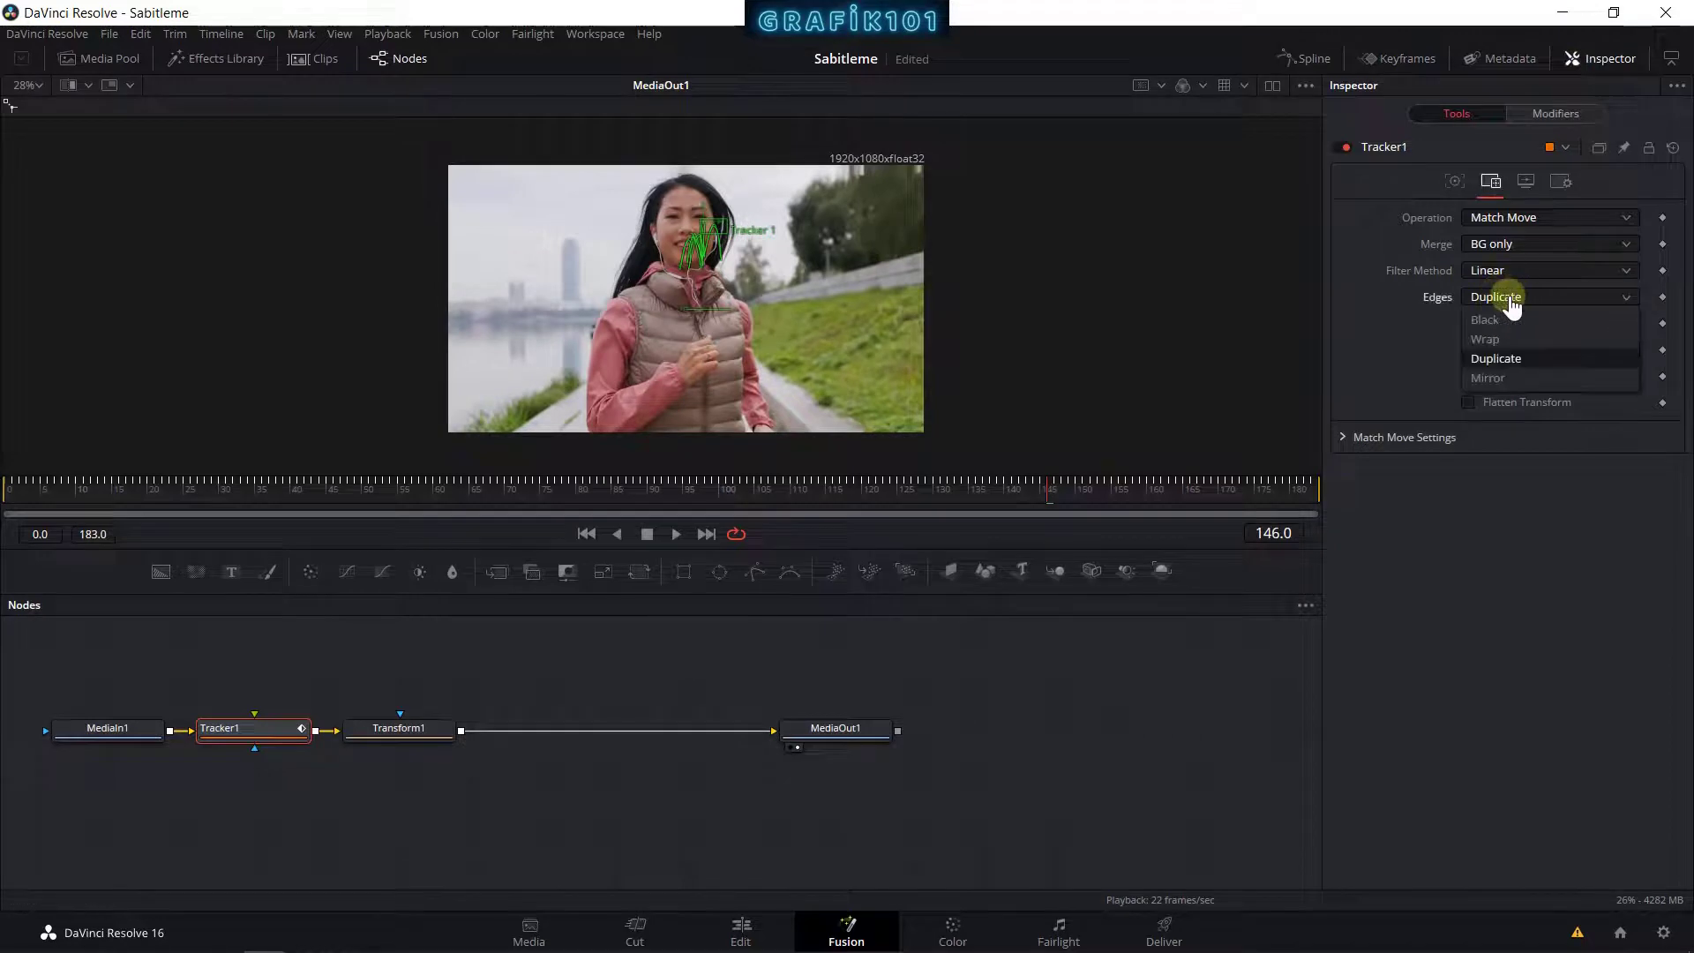
click(1504, 379)
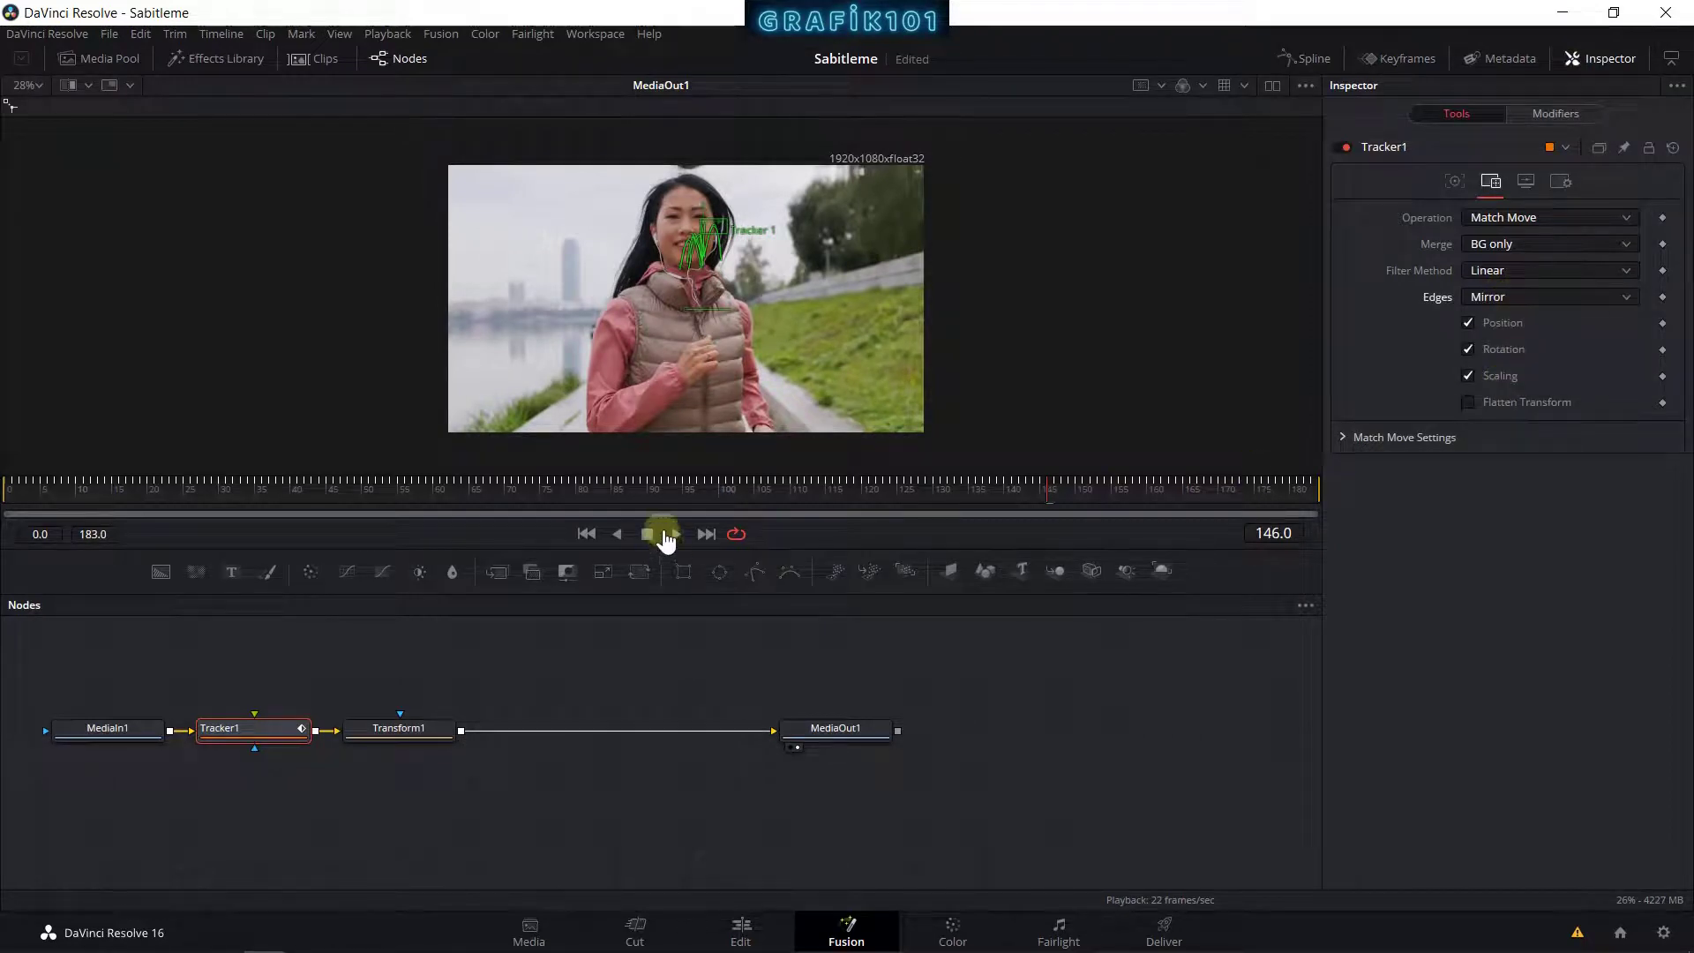
click(1492, 300)
click(1491, 319)
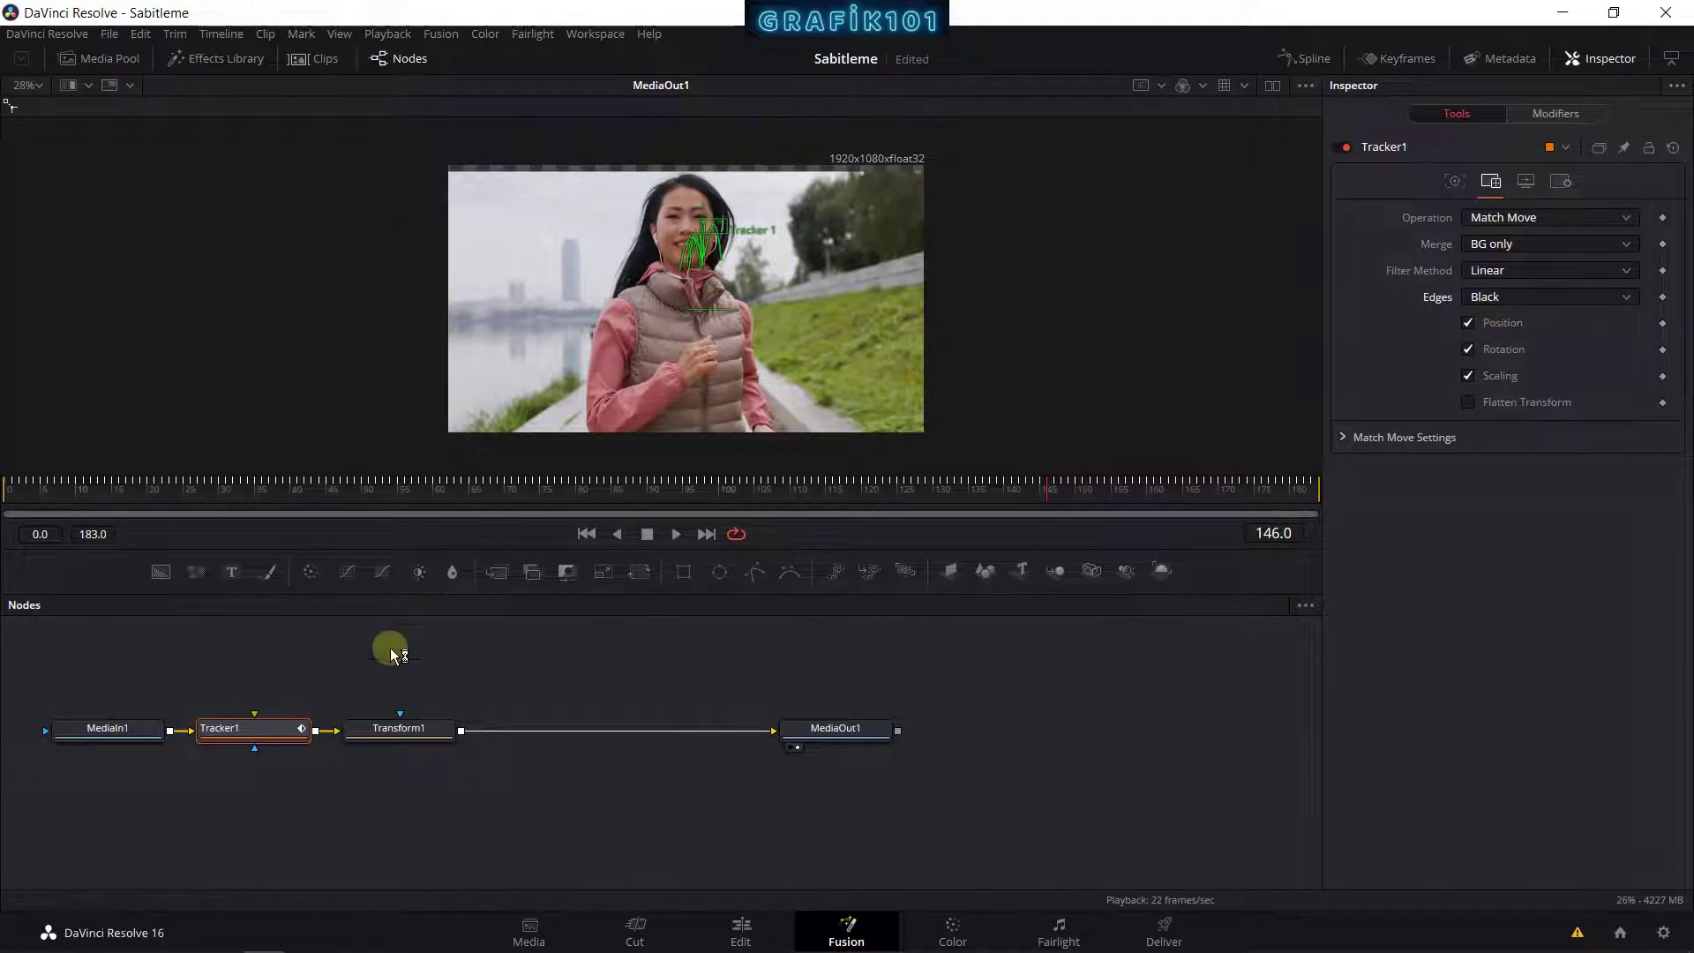
click(398, 714)
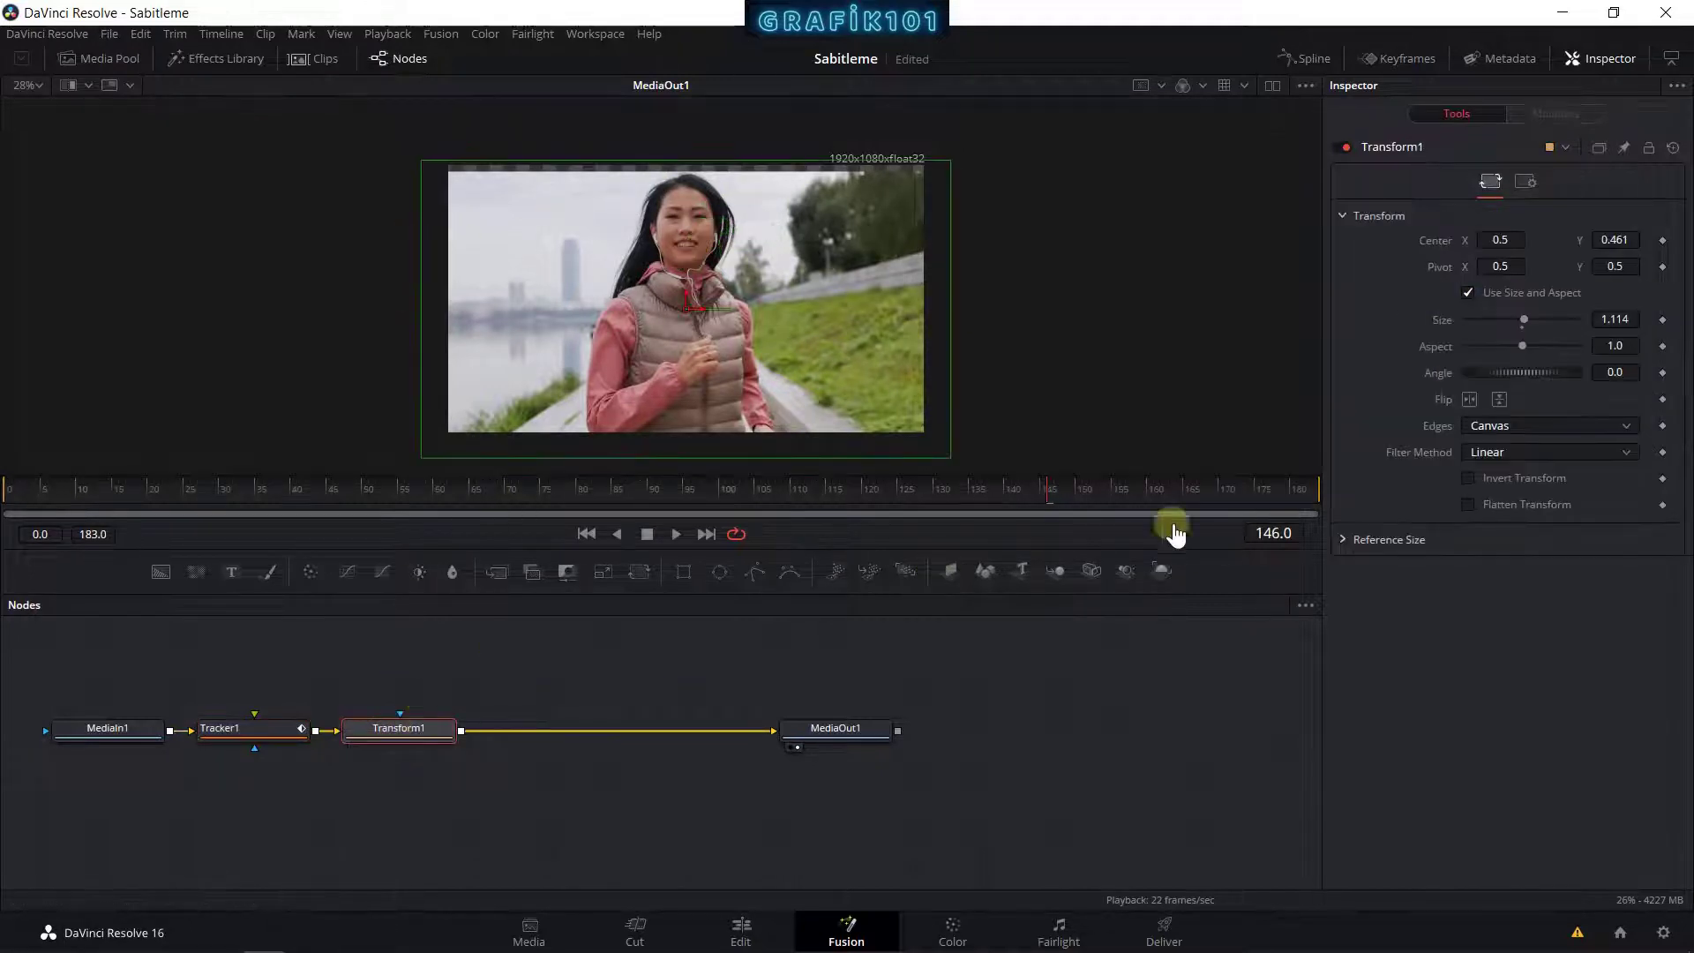
Step: Try Transform1's Edges as Duplicate and Mirror, then set them back to Canvas
click(1506, 430)
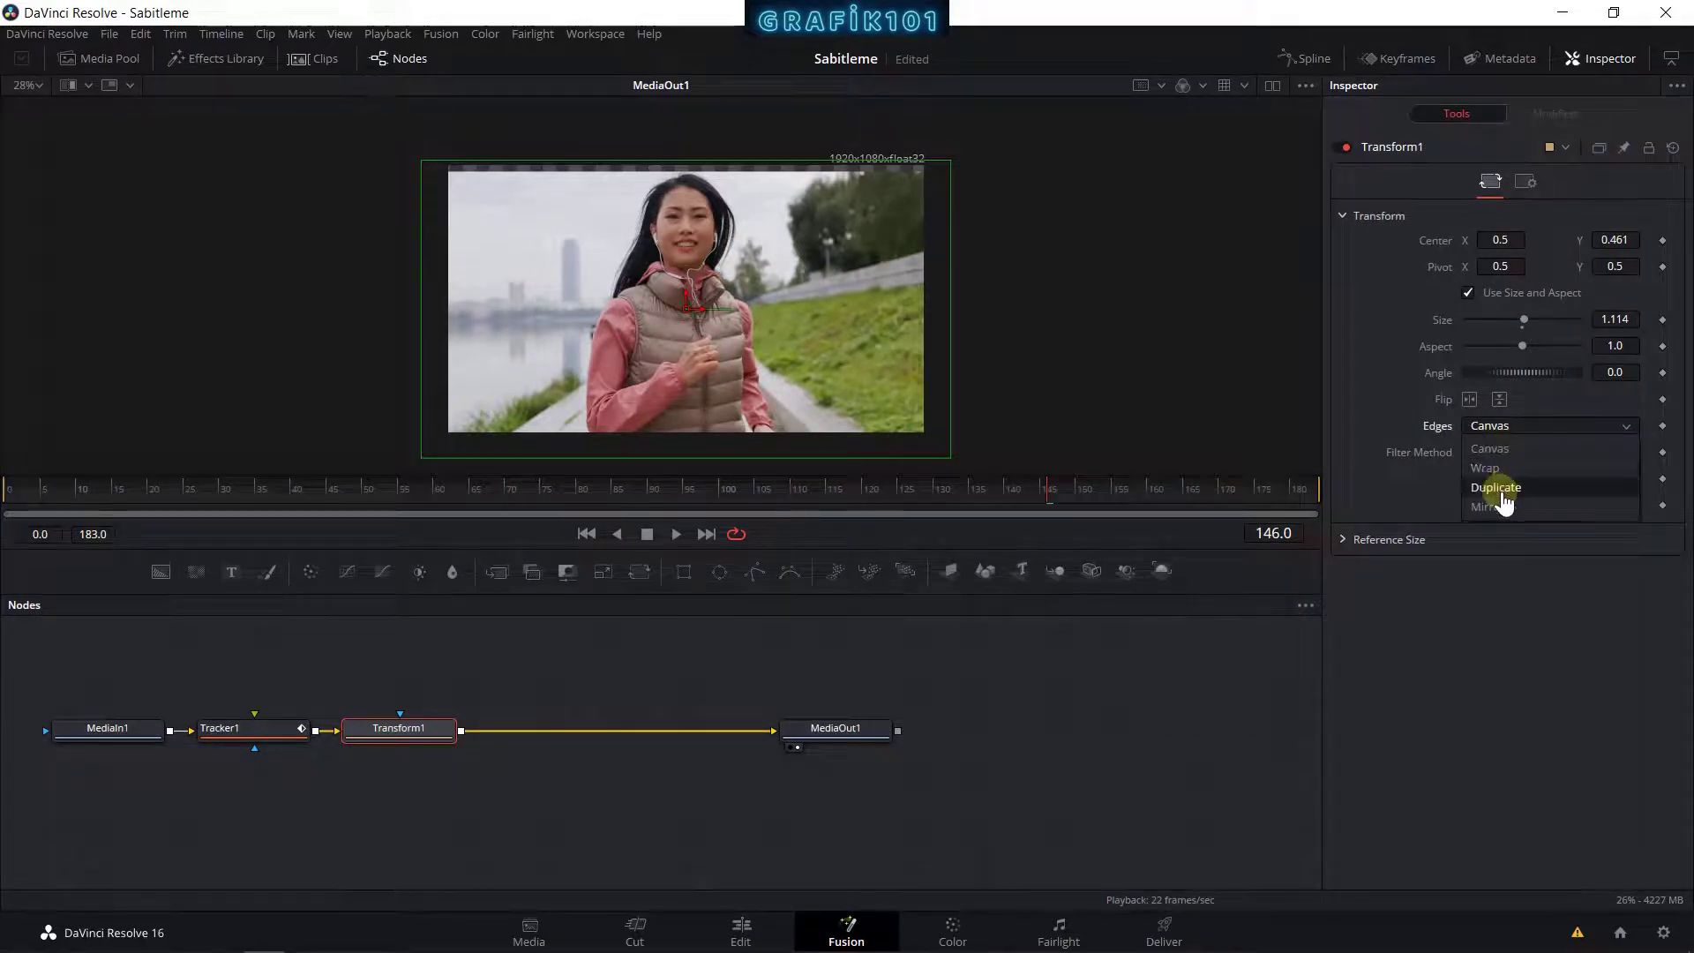
click(1504, 491)
click(1504, 426)
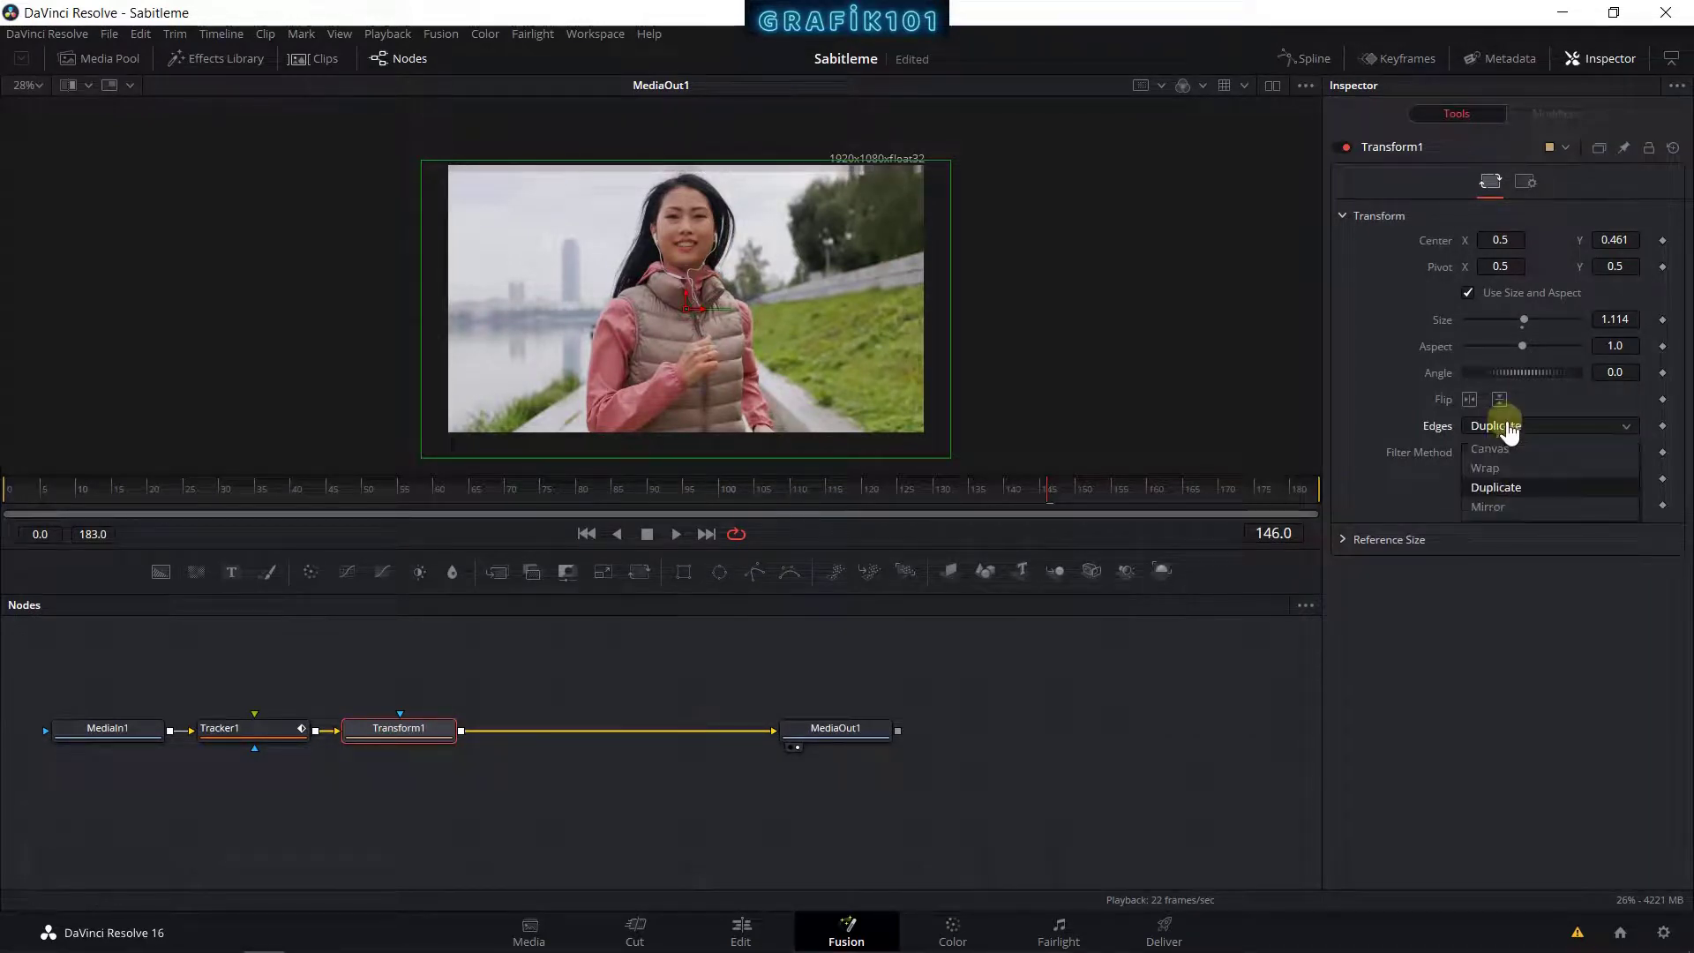
click(1497, 511)
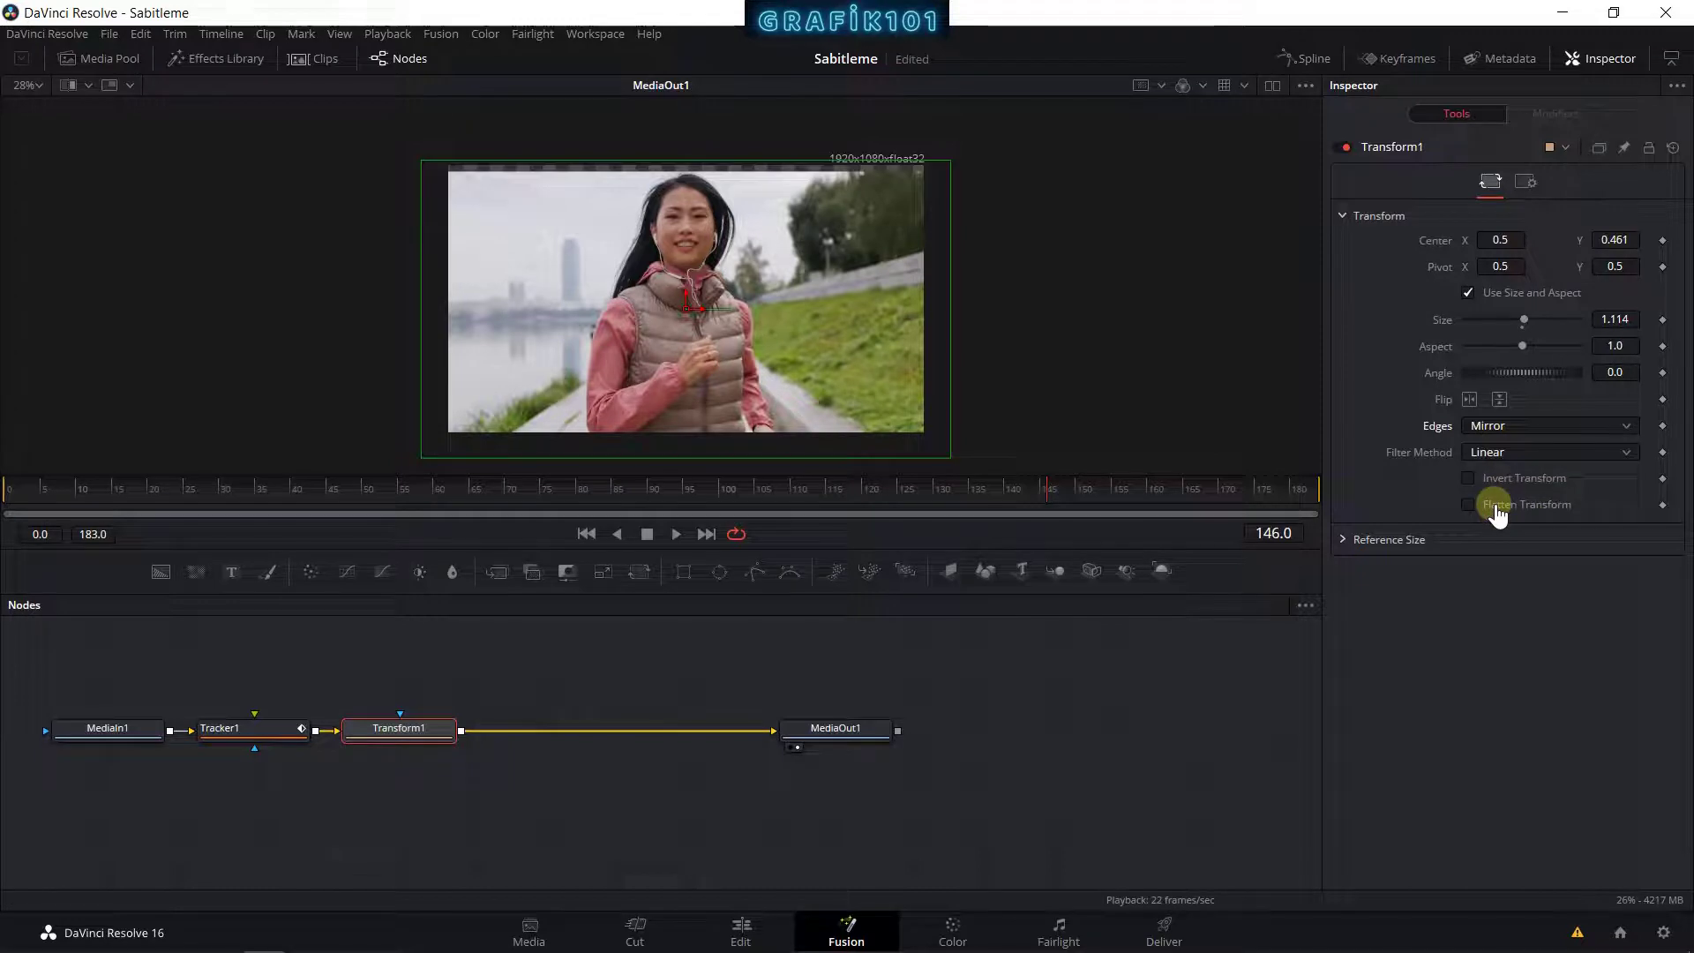
click(1497, 427)
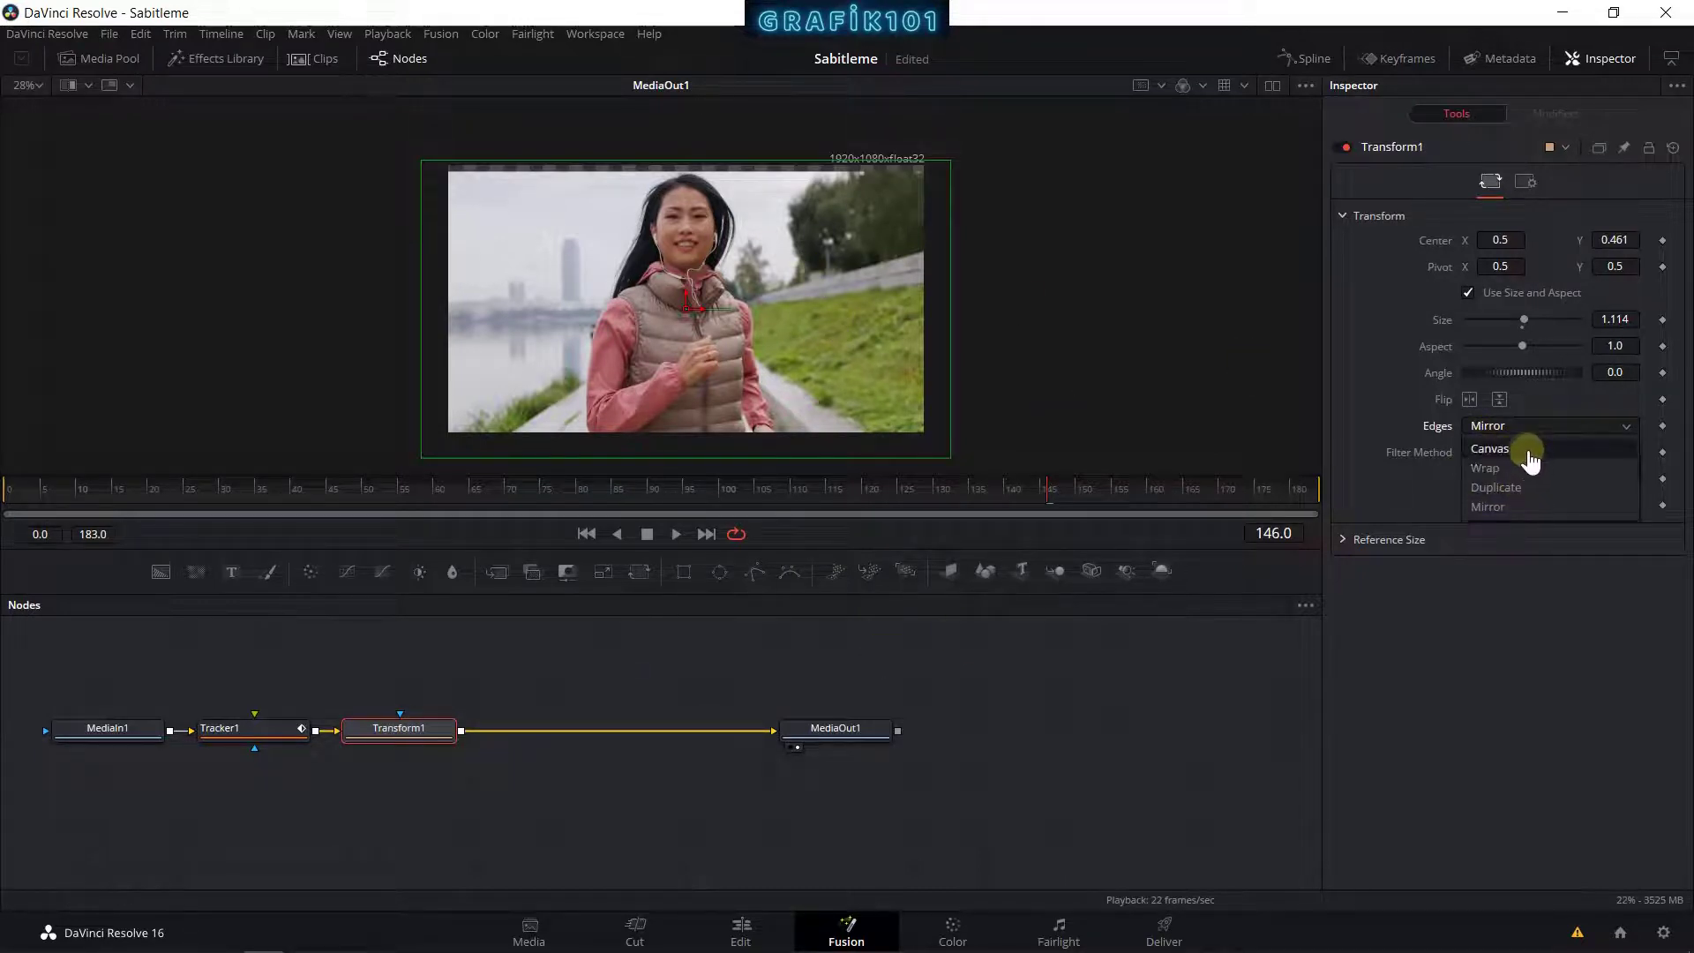
click(1527, 450)
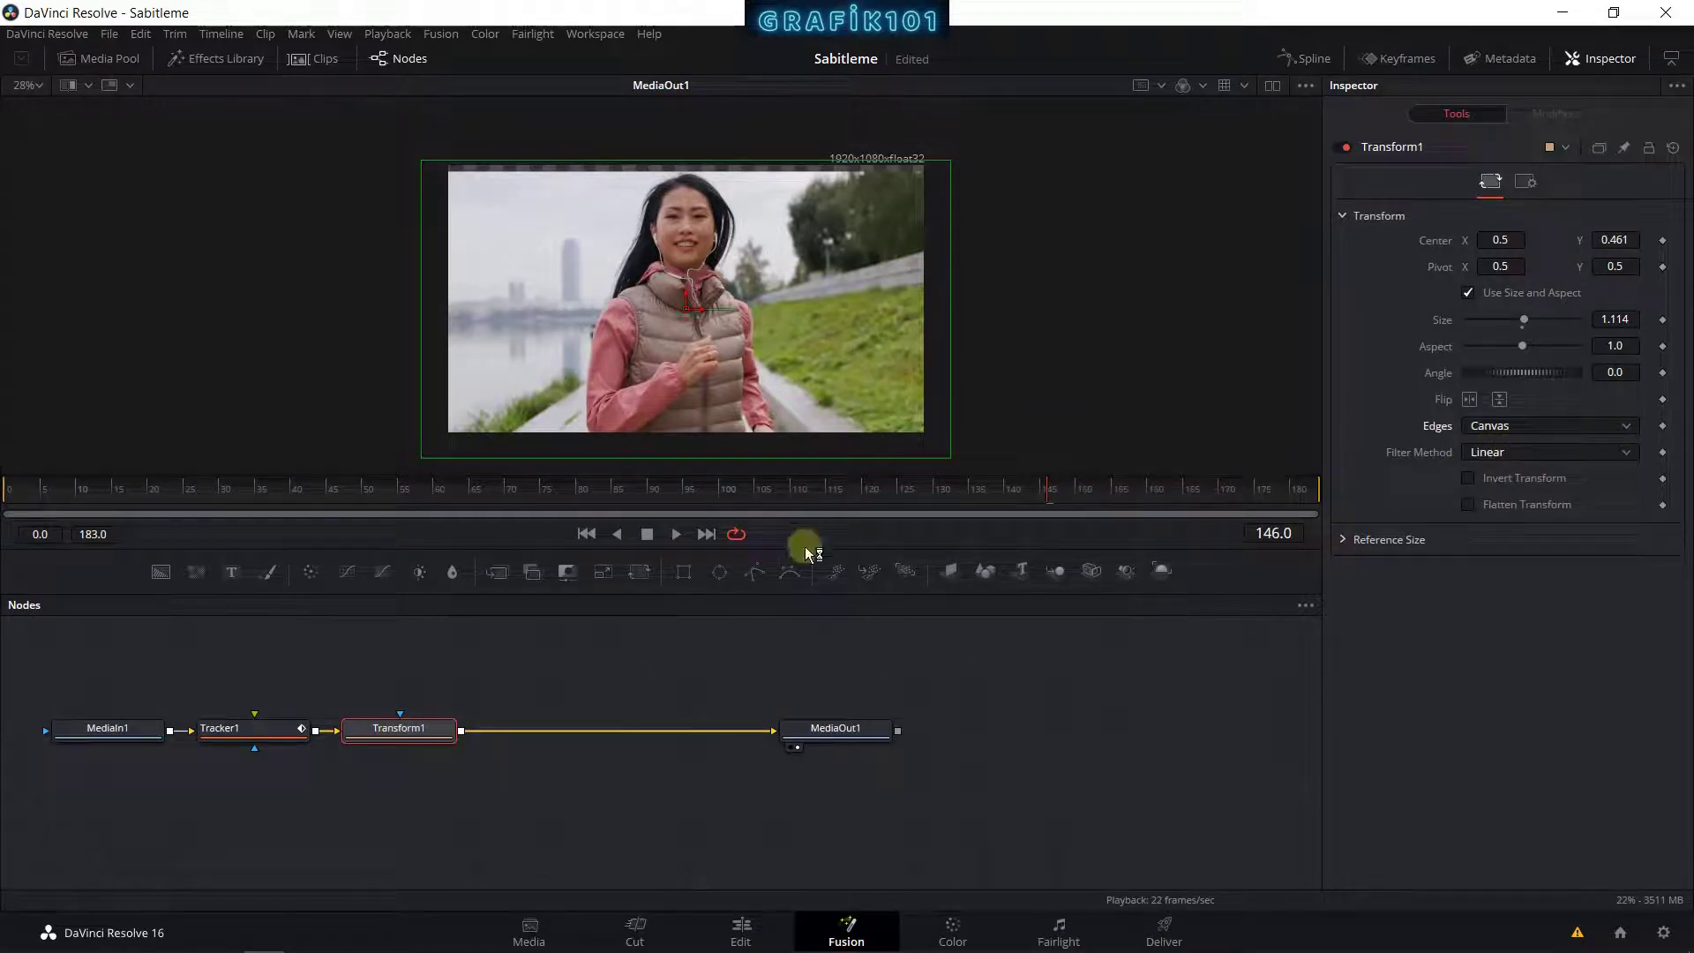
Step: Set Tracker1's Edges back to Mirror and enlarge Transform1 to Size 1.156
click(240, 736)
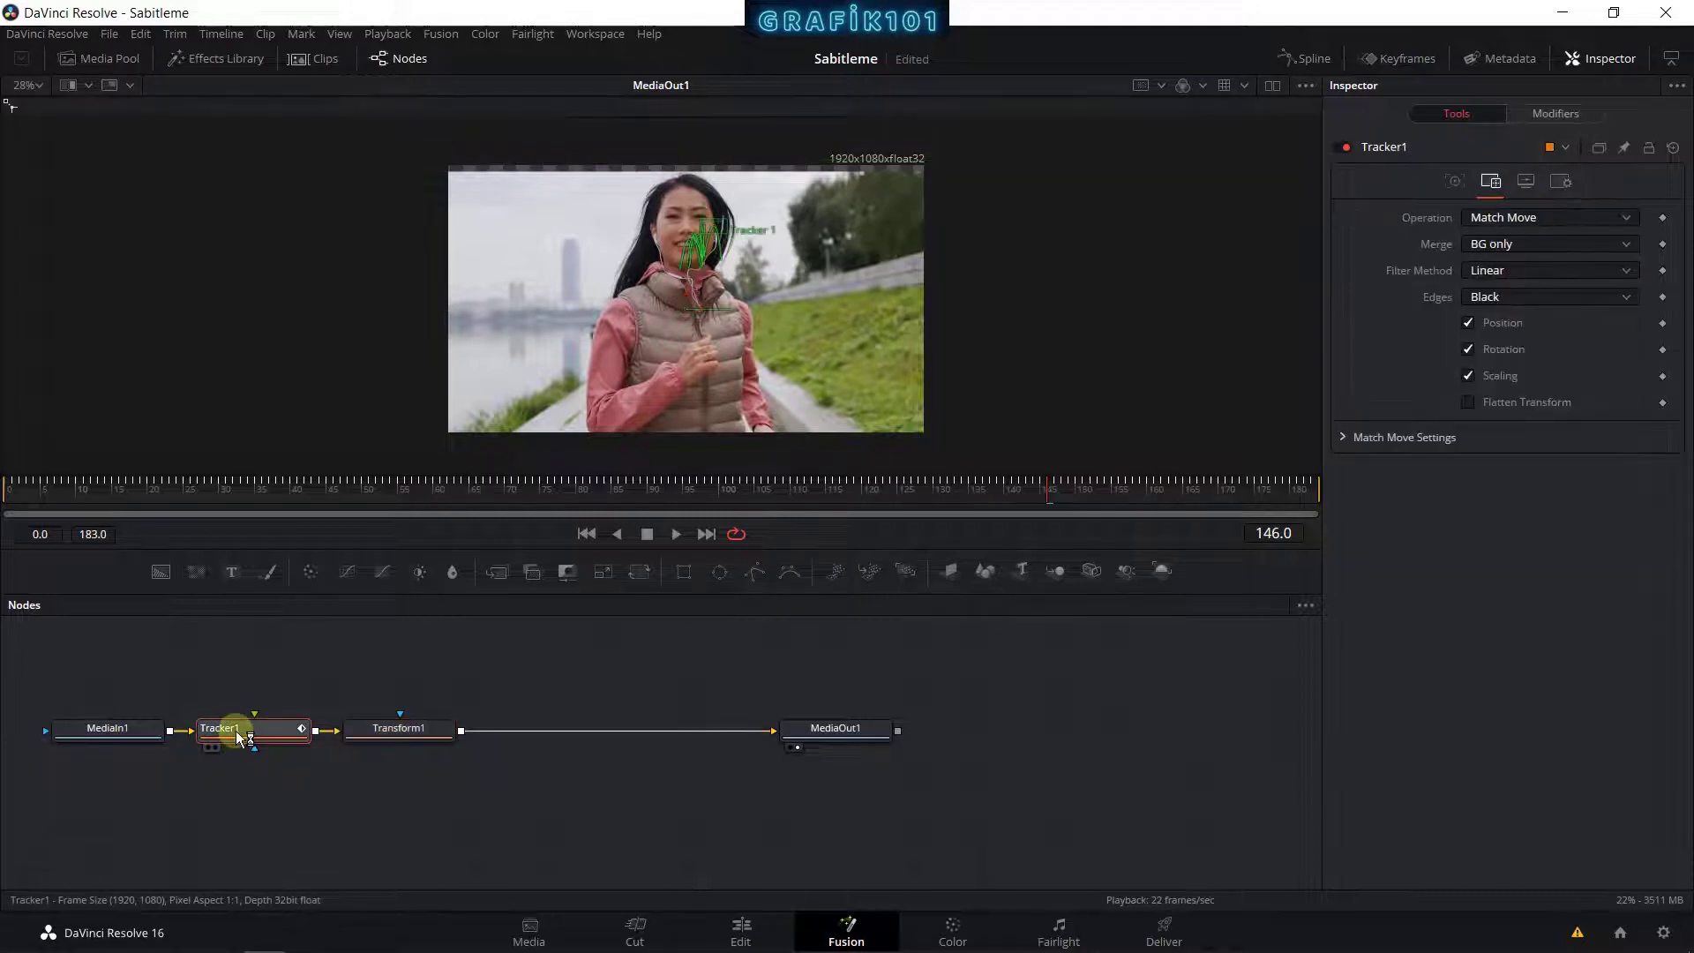
click(1510, 298)
click(1504, 383)
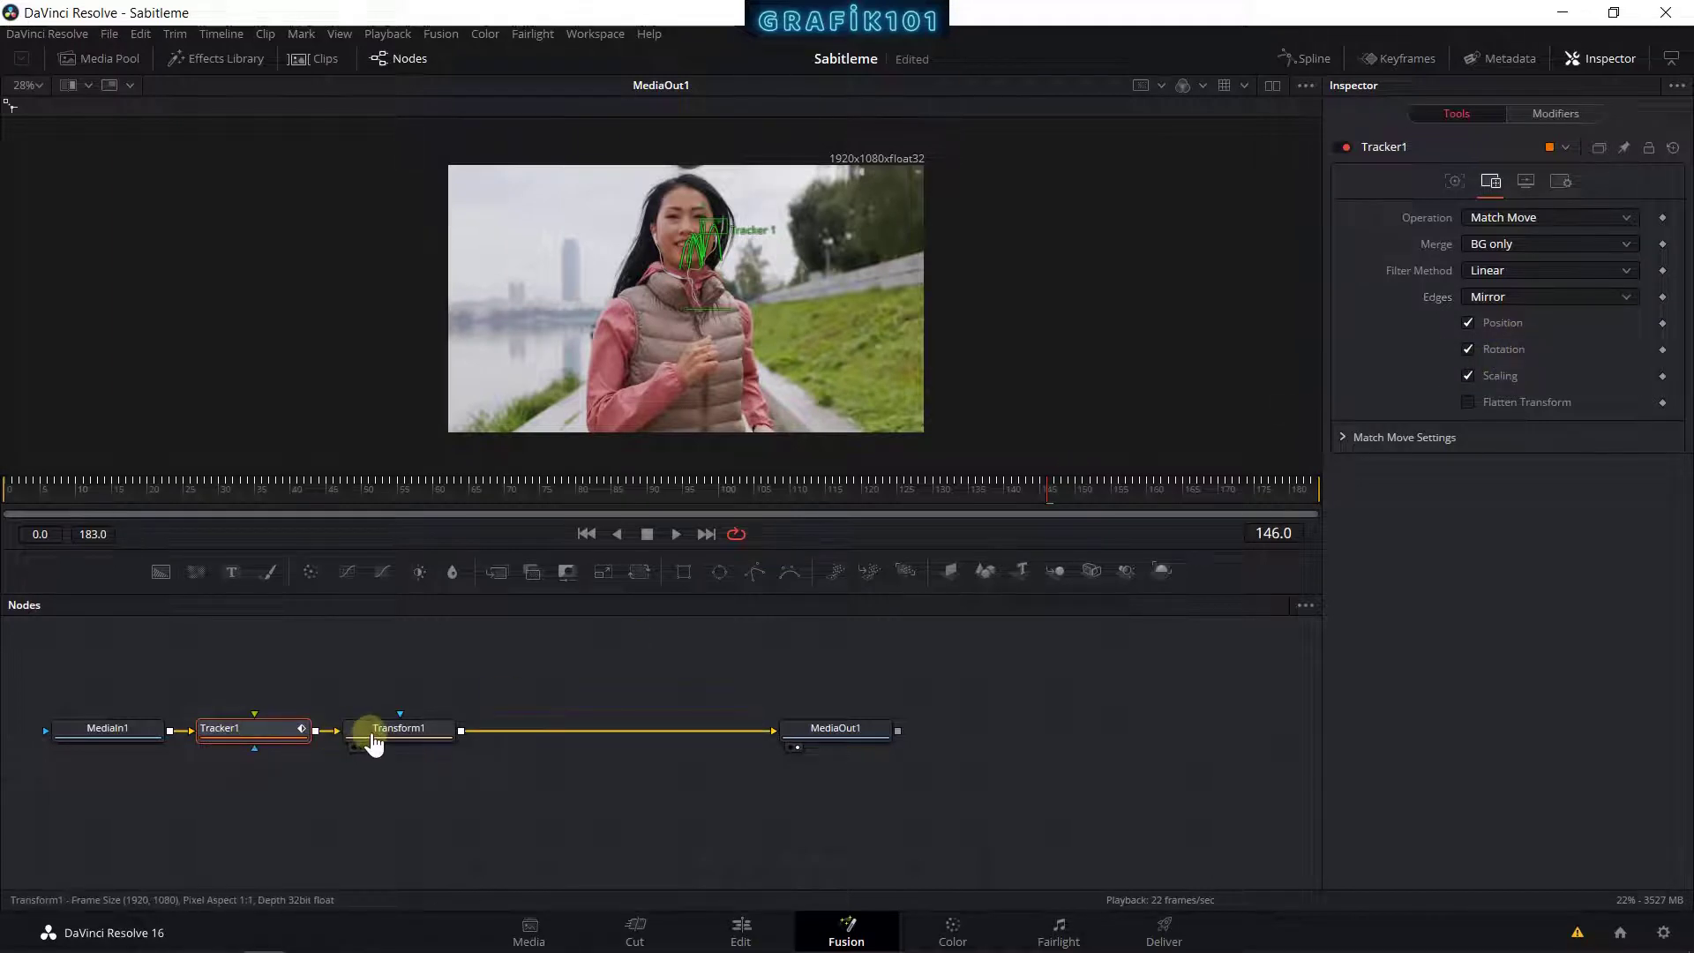
click(368, 735)
drag(1617, 329, 1653, 319)
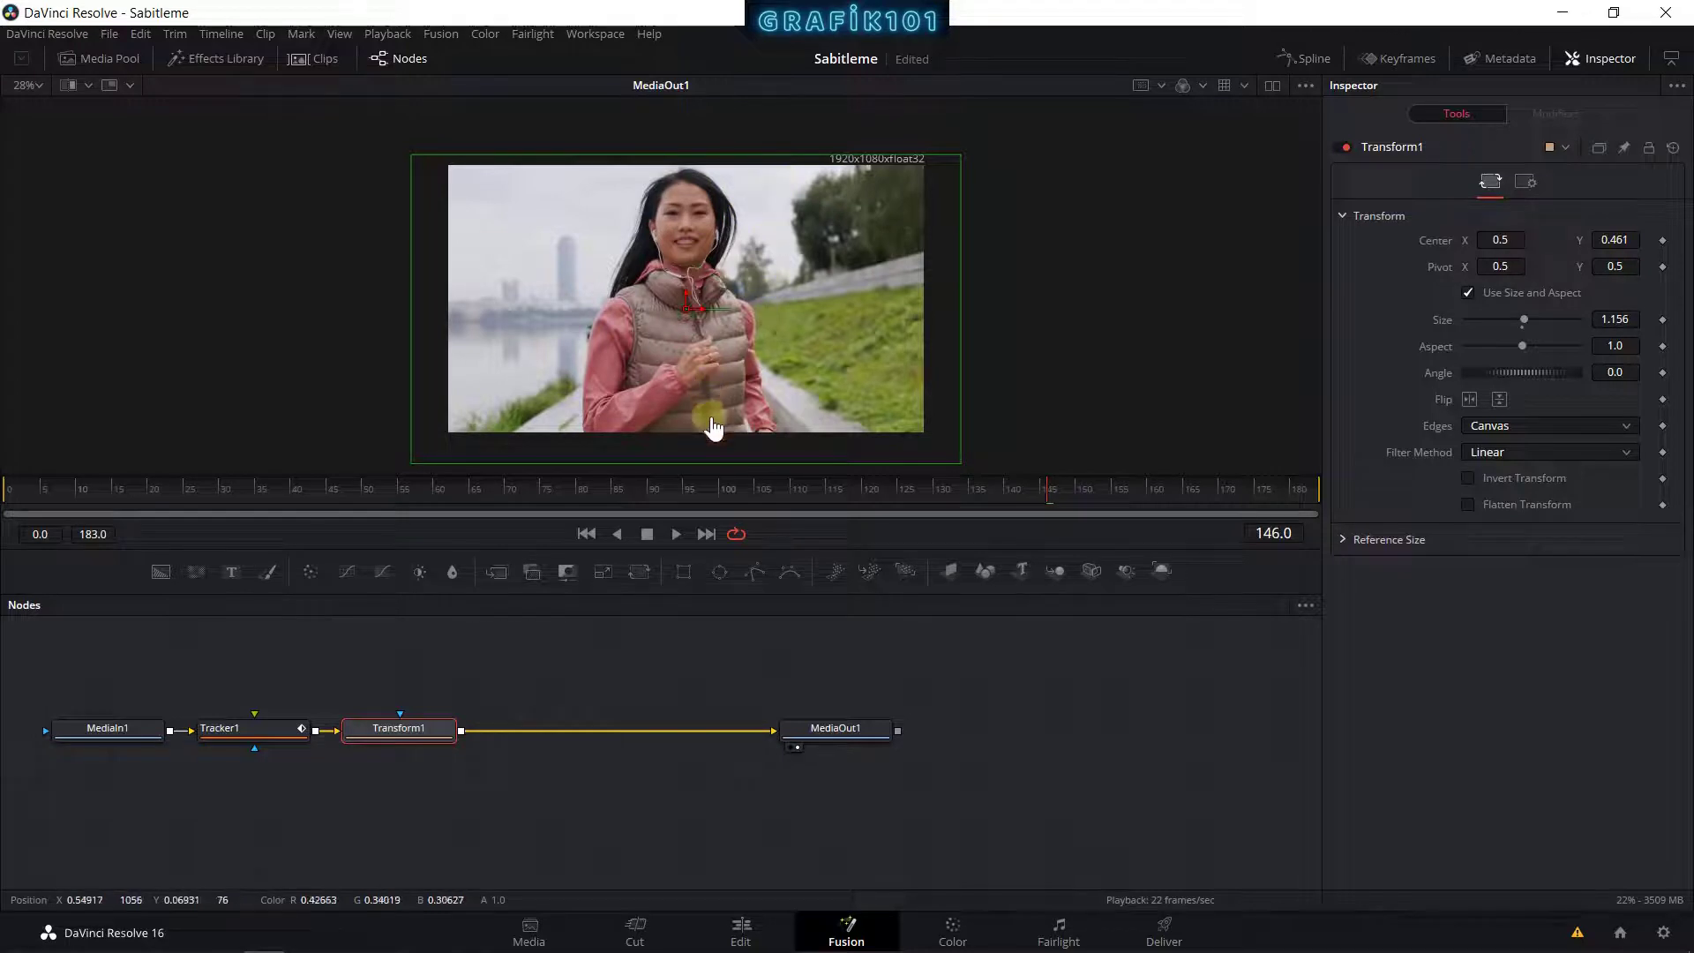
click(741, 930)
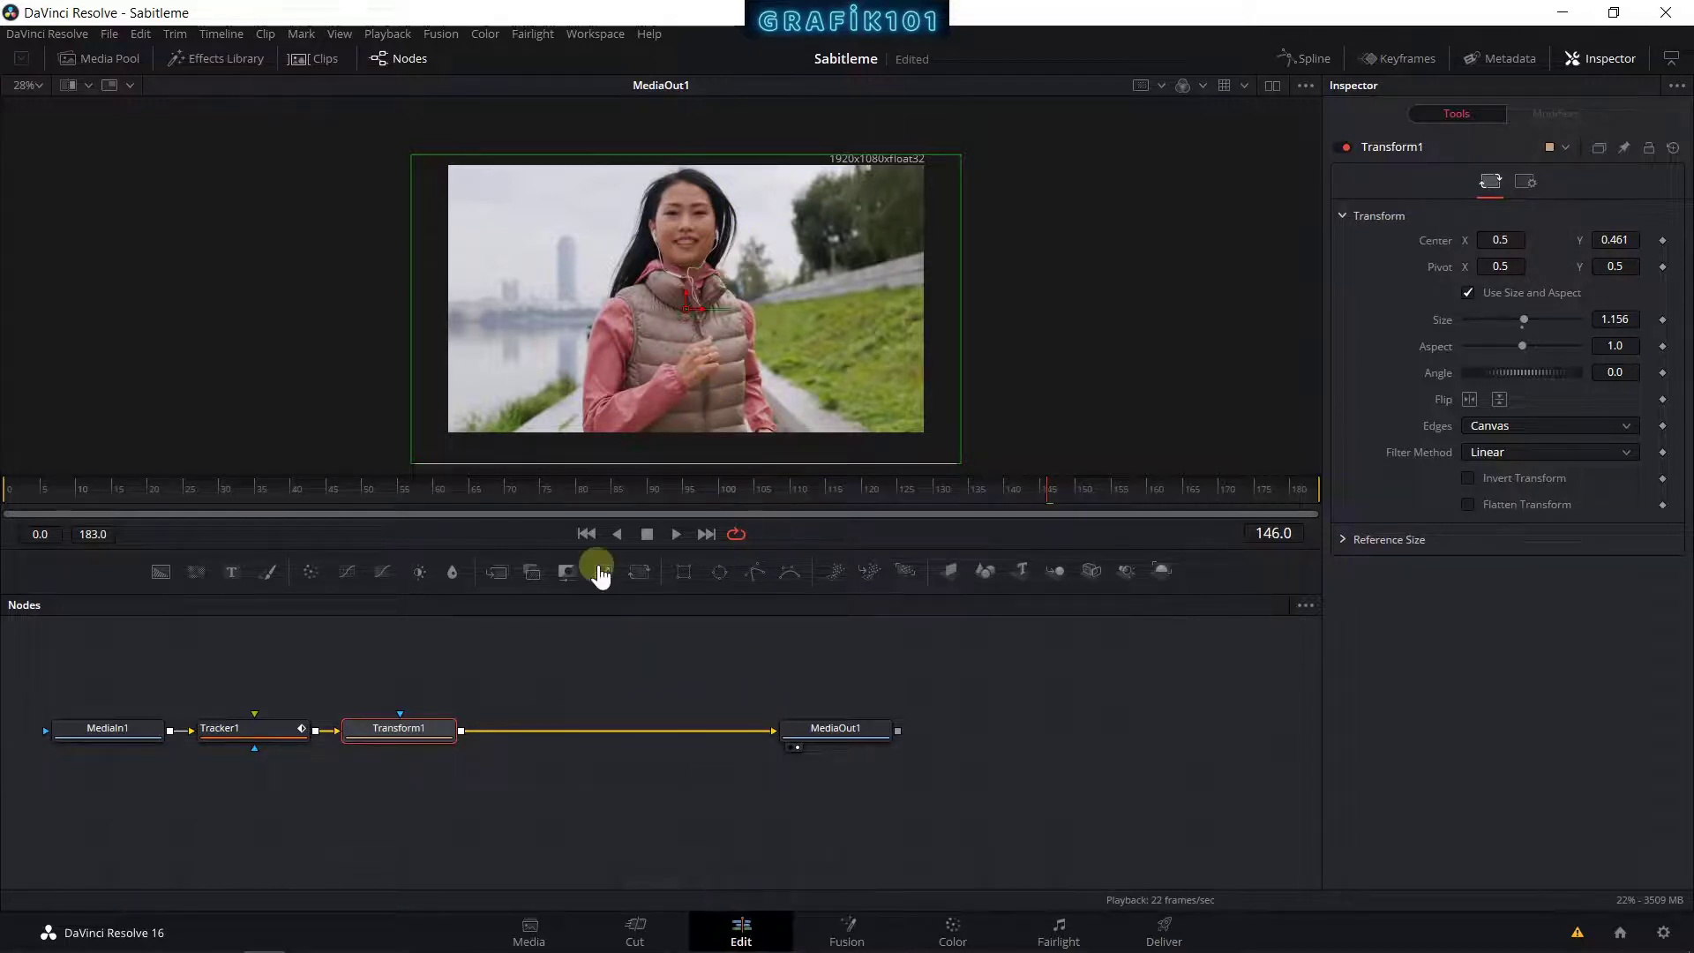
Step: Play the enlarged, stabilized Fusion Clip 1 on the Edit timeline, stopping at 01:00:06:03
key(space)
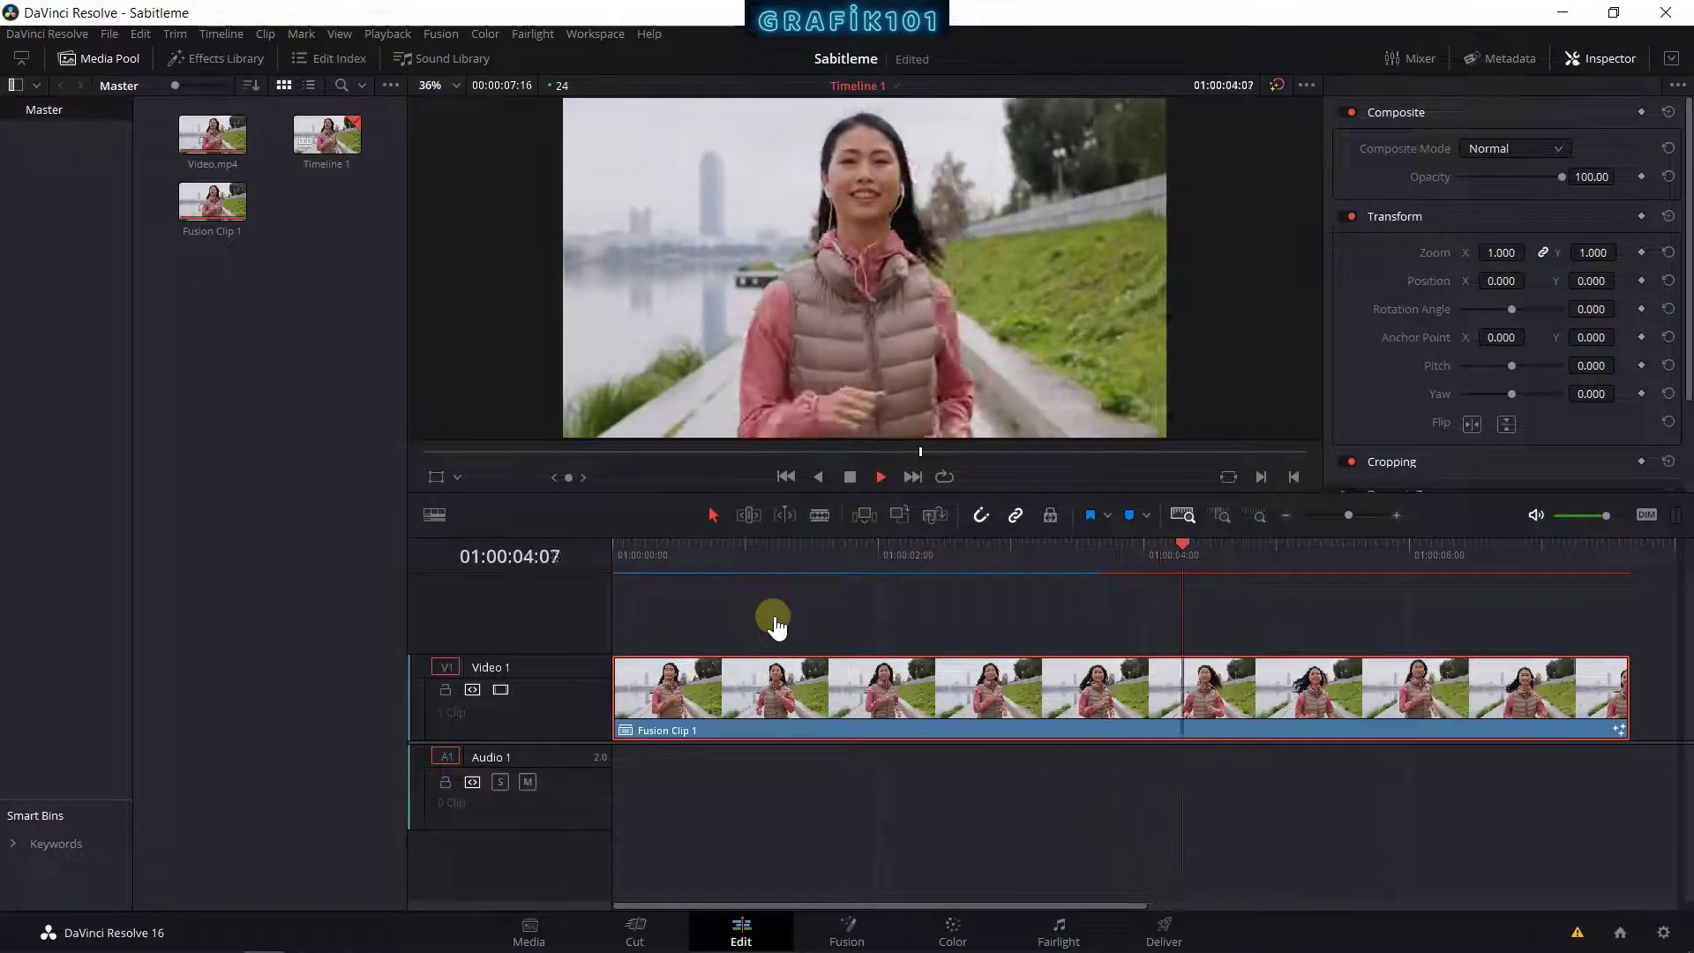
key(space)
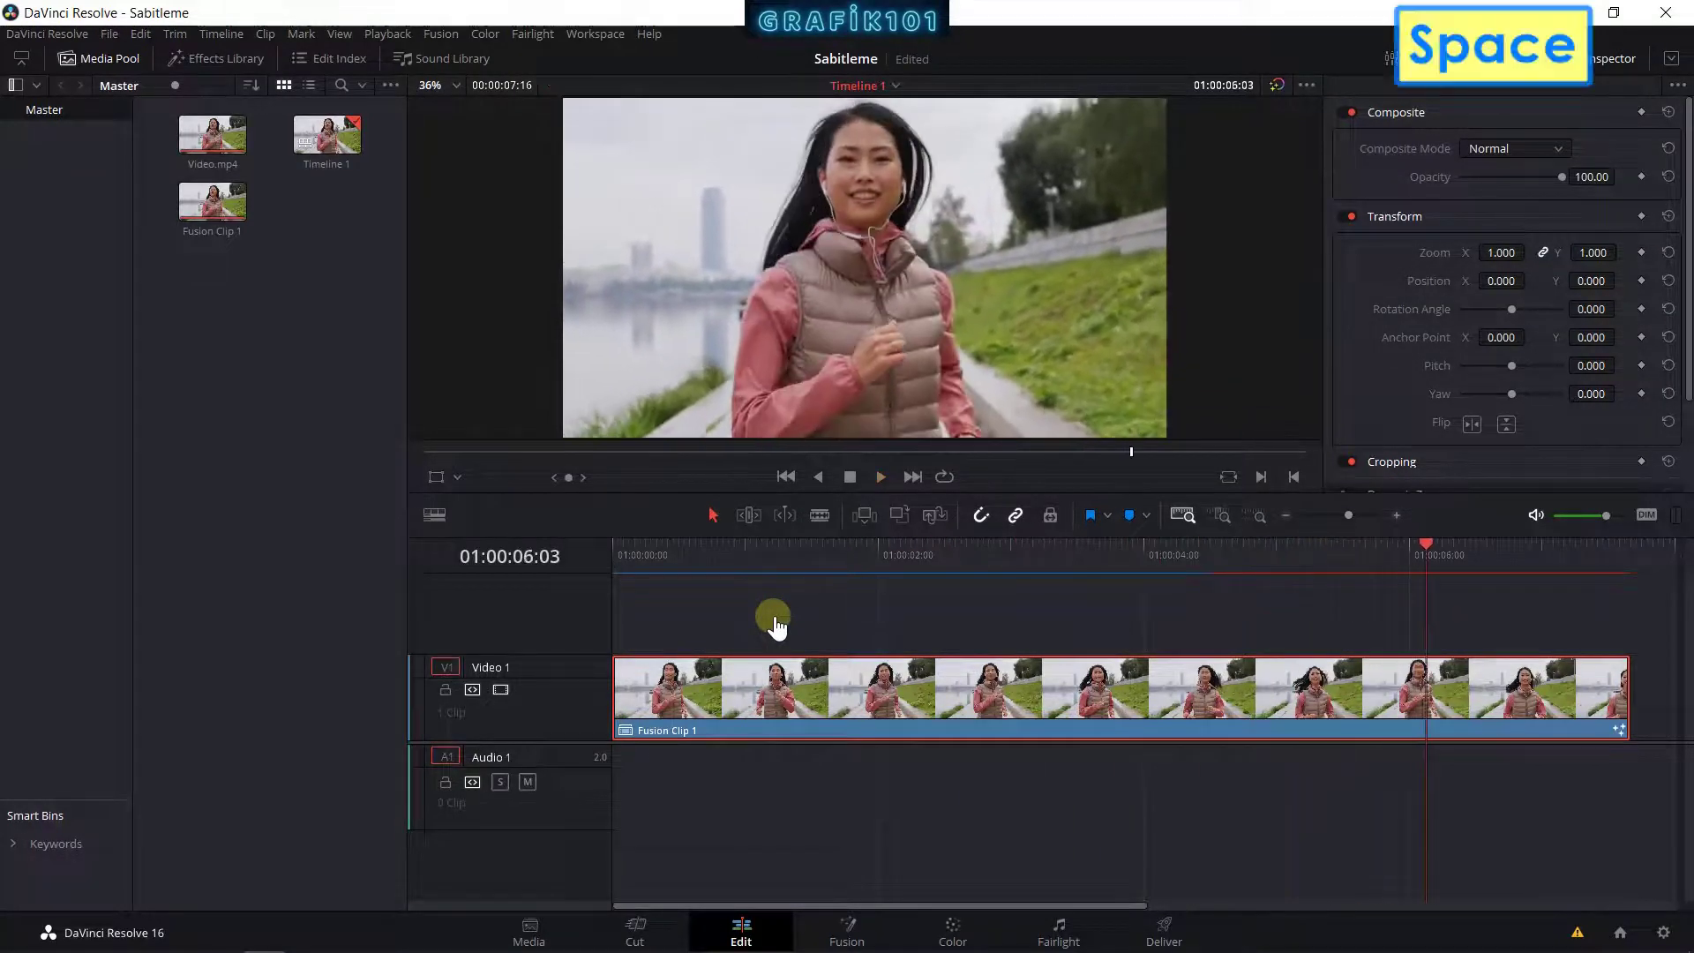